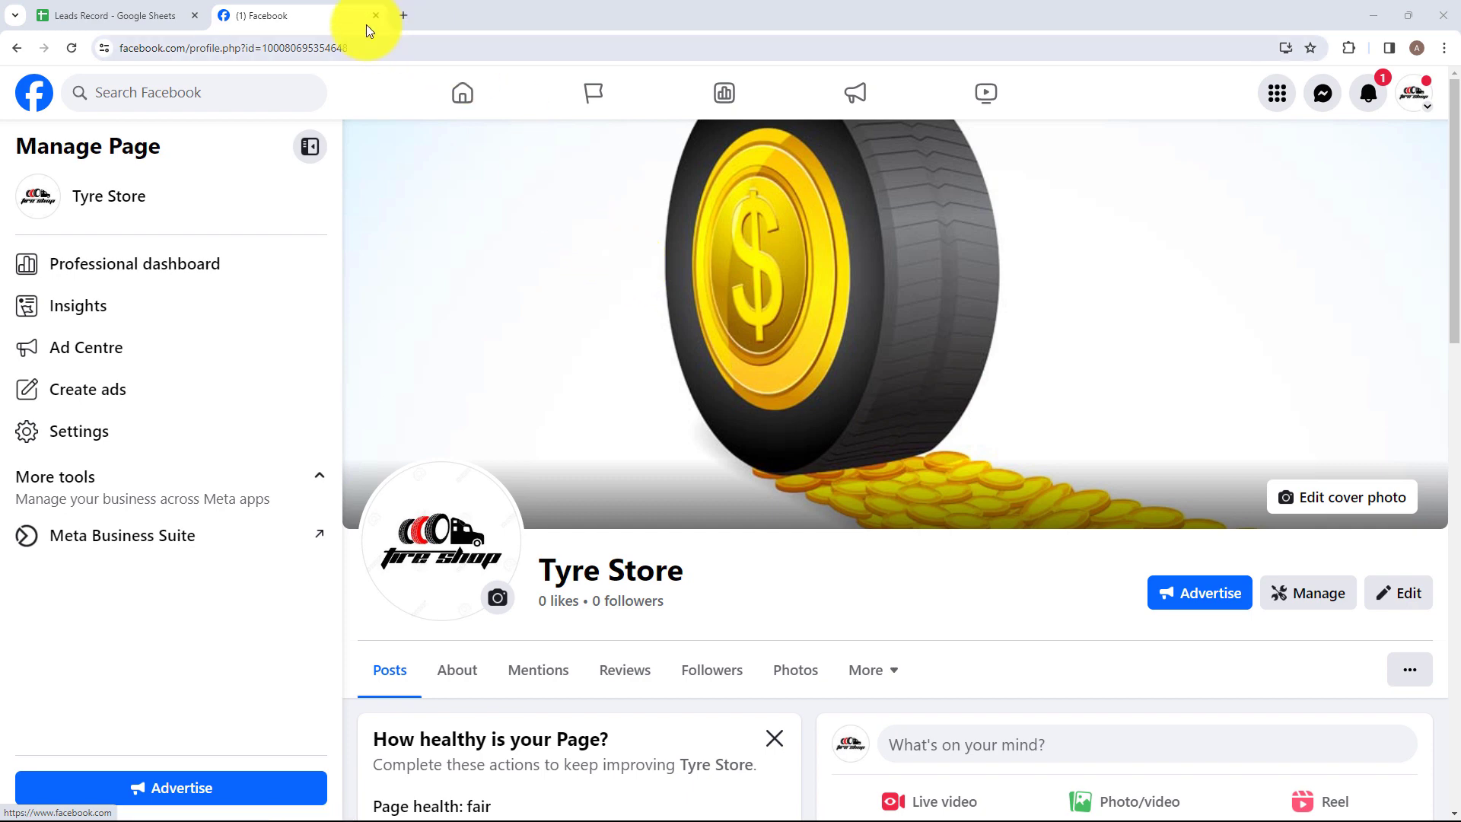
Step: Review the name, email and phone number columns of the Leads Record spreadsheet, and return to the Tyre Store Facebook page
click(93, 14)
key(Down)
click(316, 312)
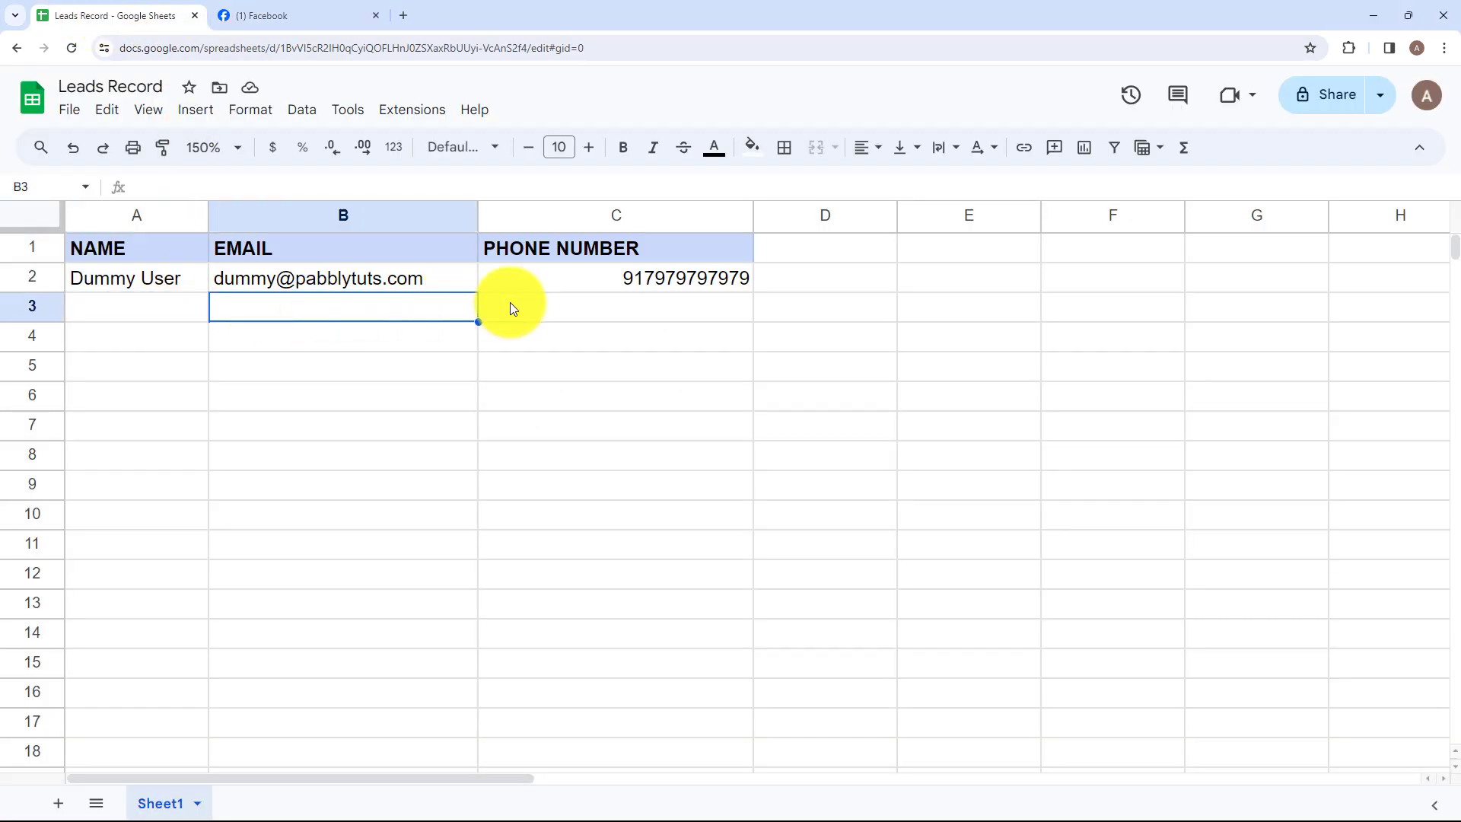
click(510, 303)
click(318, 15)
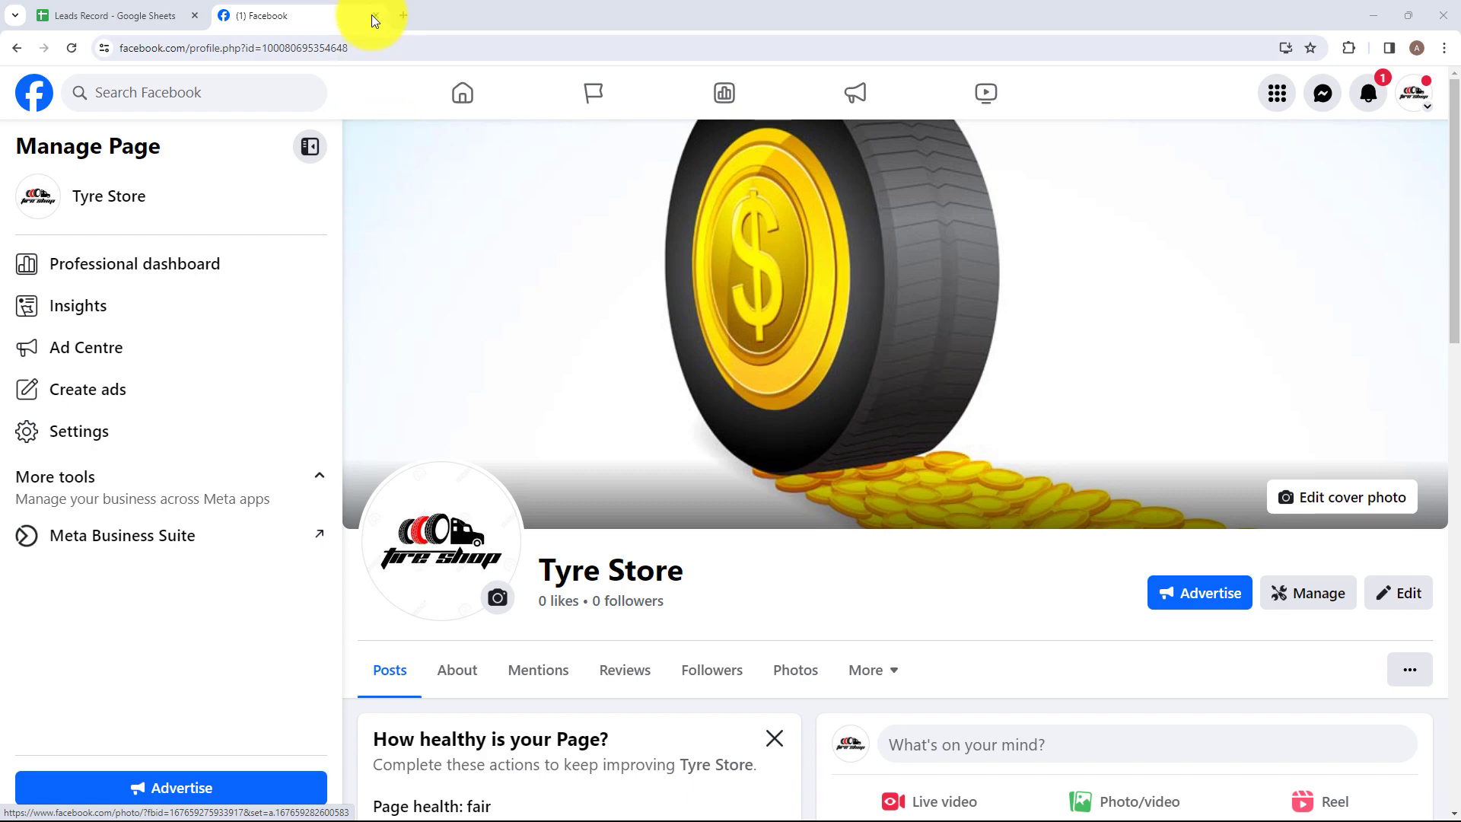
Step: Search the web for "pabbly connect" in a new browser tab and open the Pabbly Connect website
click(403, 14)
click(385, 41)
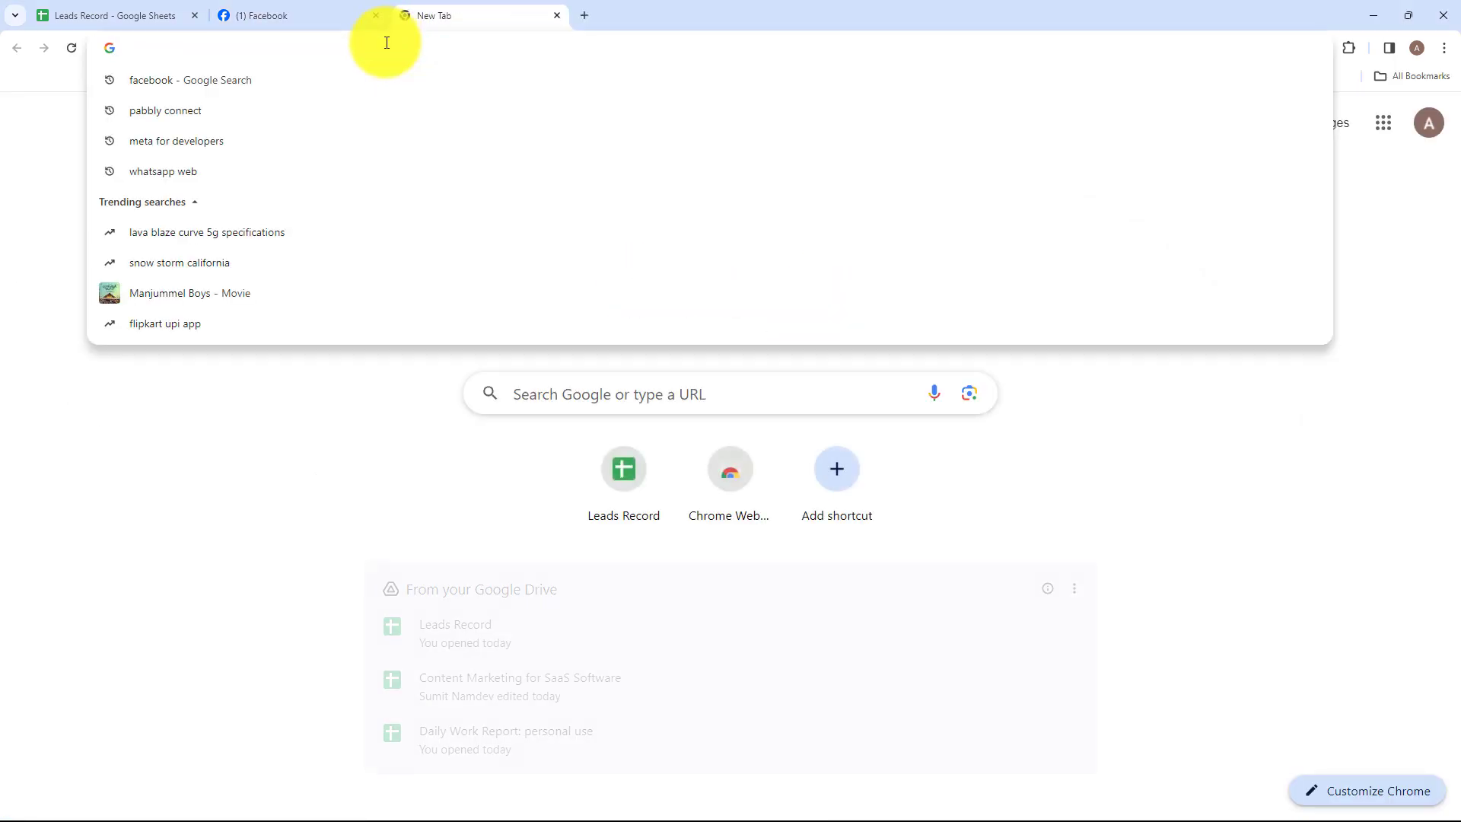
text(p)
key(Return)
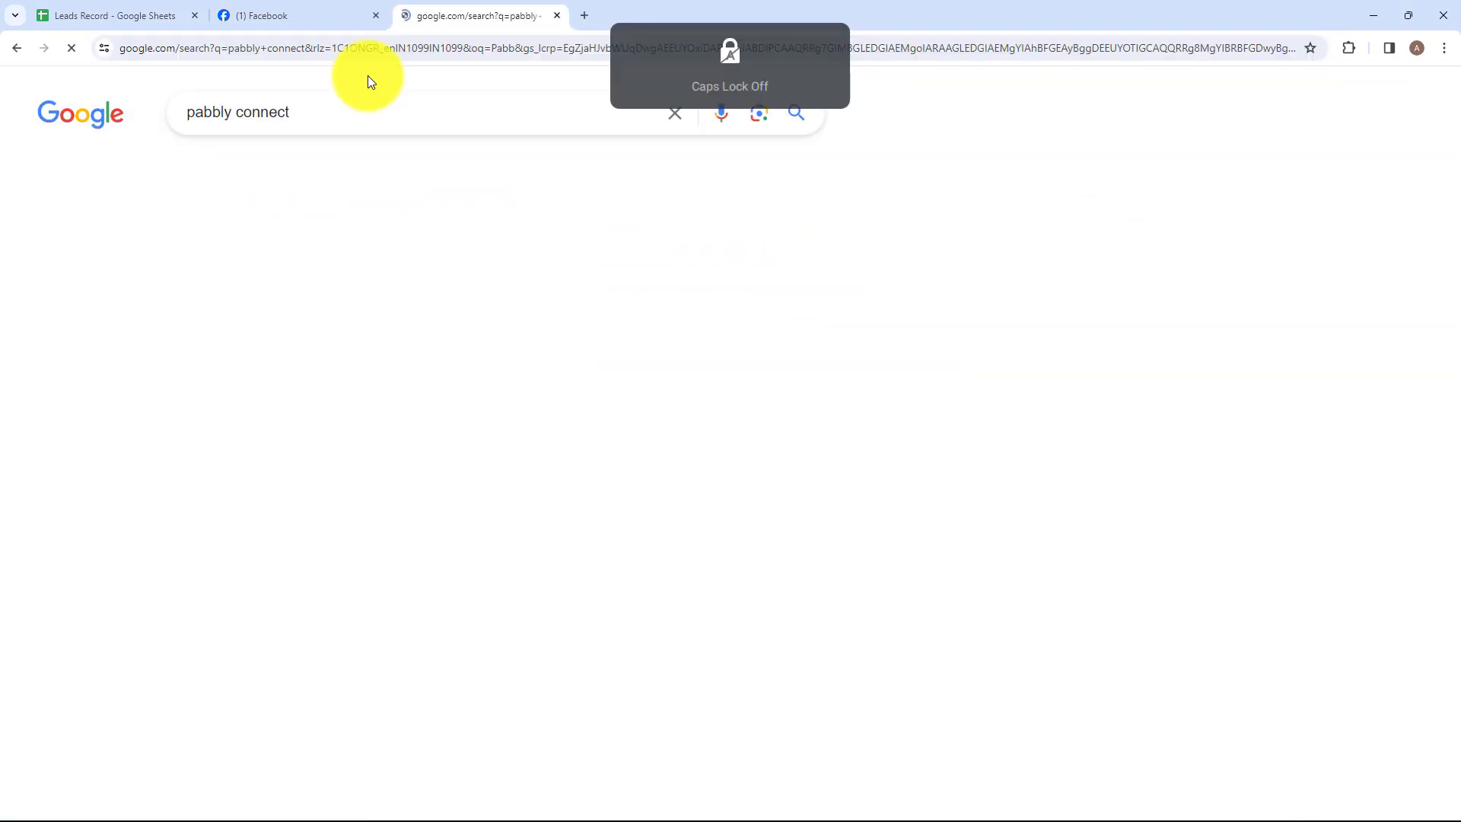
click(545, 269)
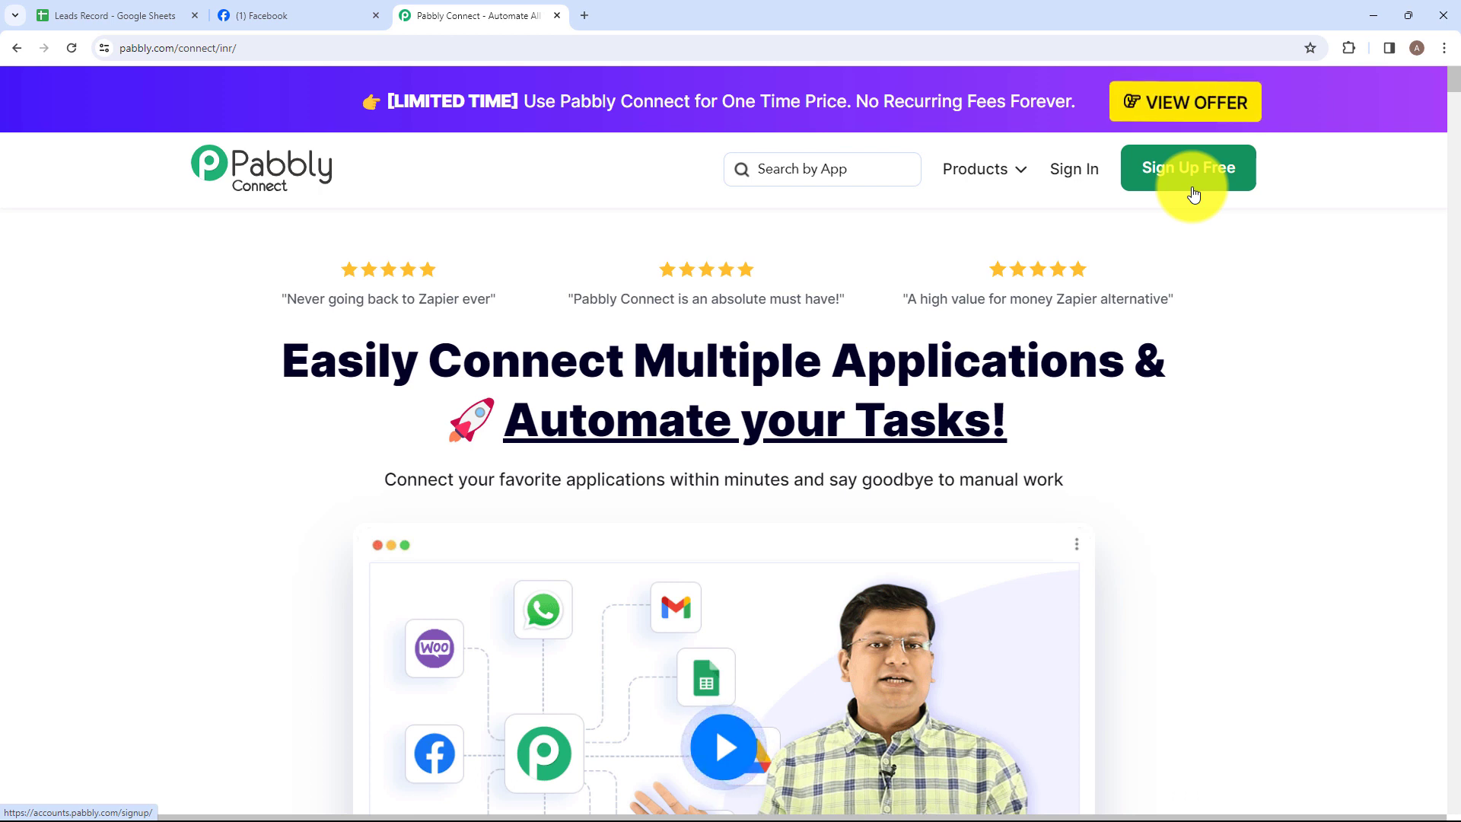
Step: Sign in to the existing Pabbly account and access the Pabbly Connect dashboard from the list of apps
click(1068, 172)
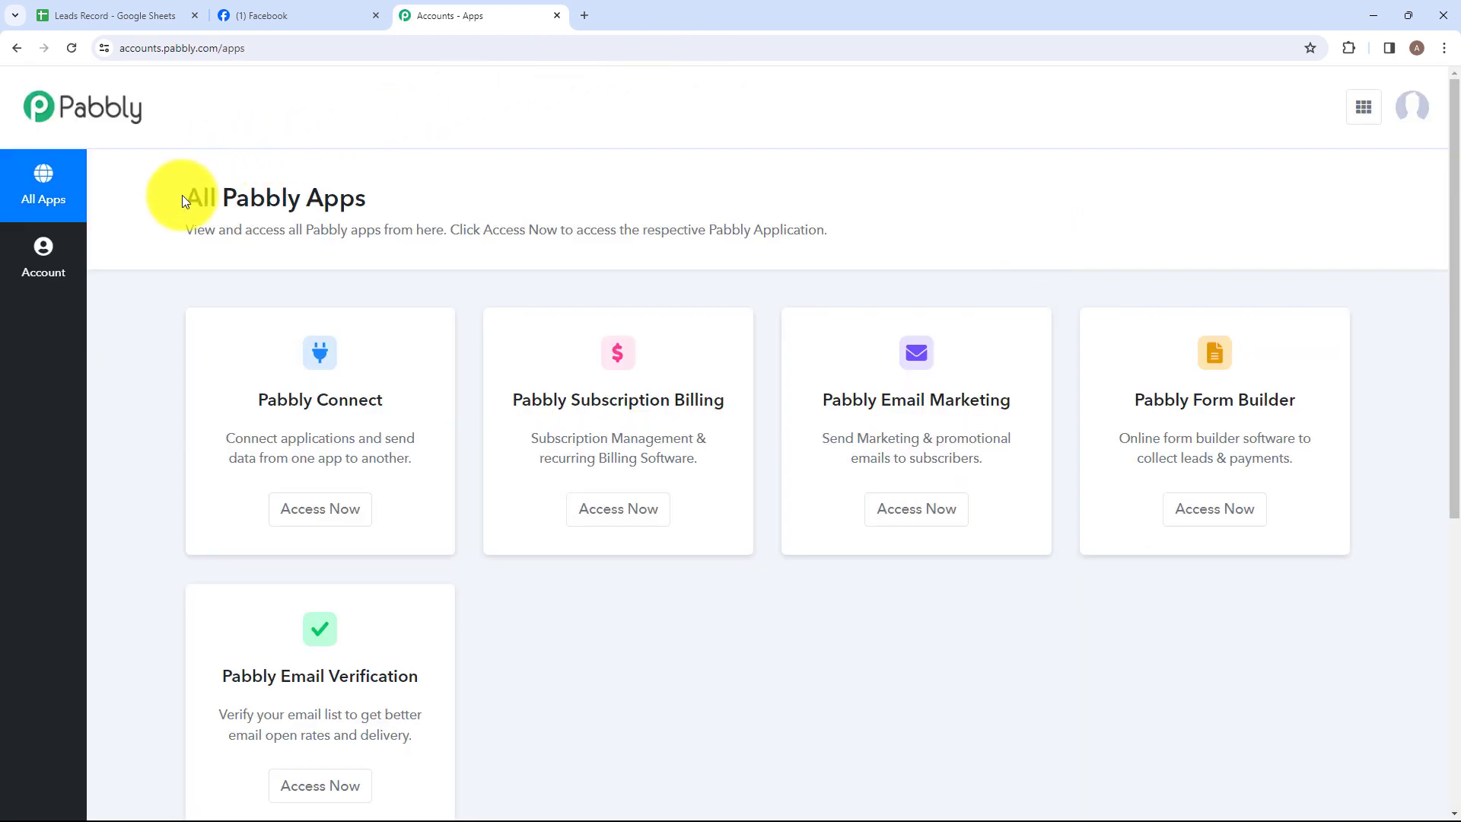
drag(182, 196, 365, 200)
click(387, 199)
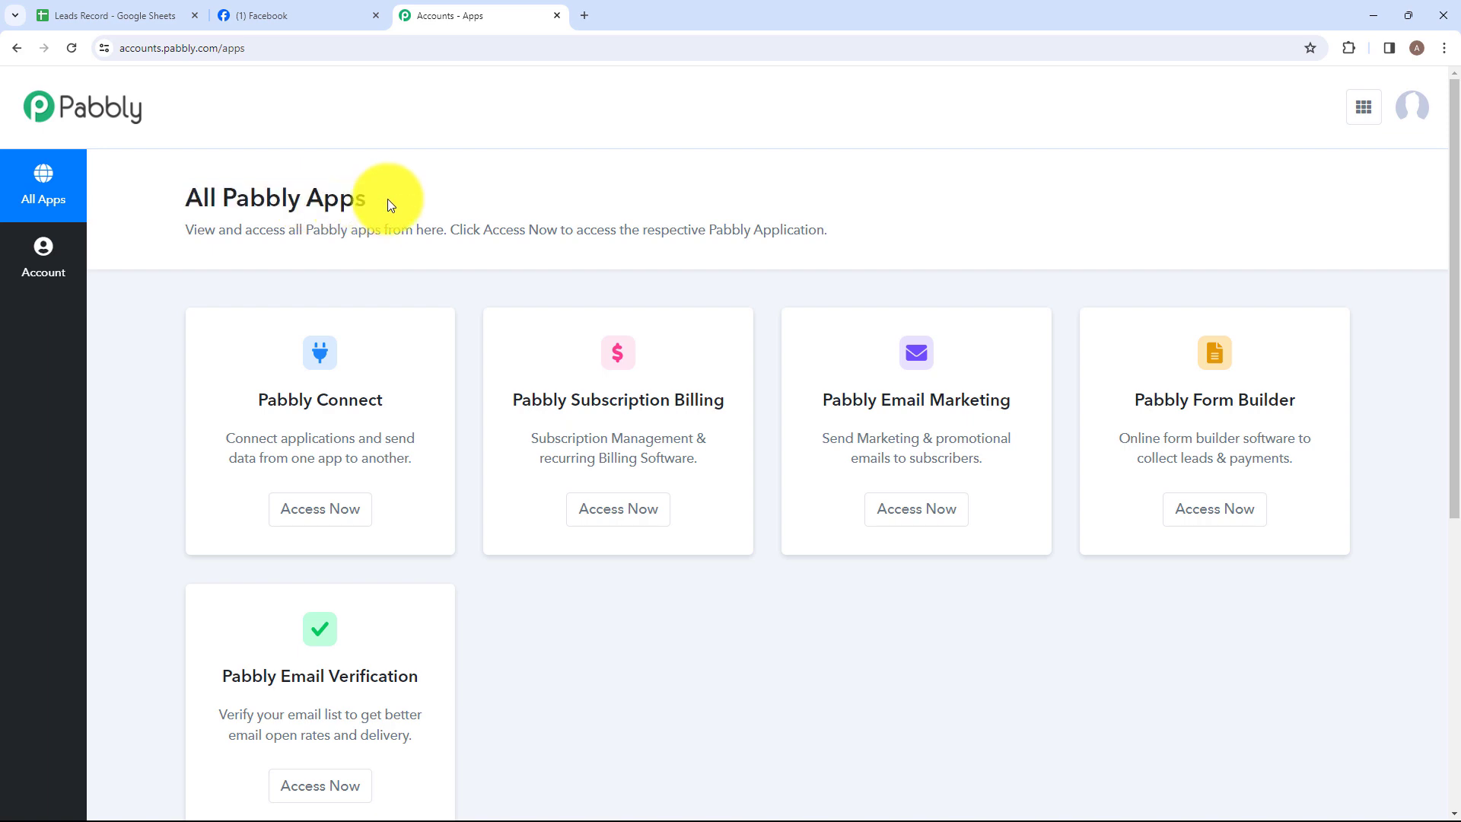
click(320, 510)
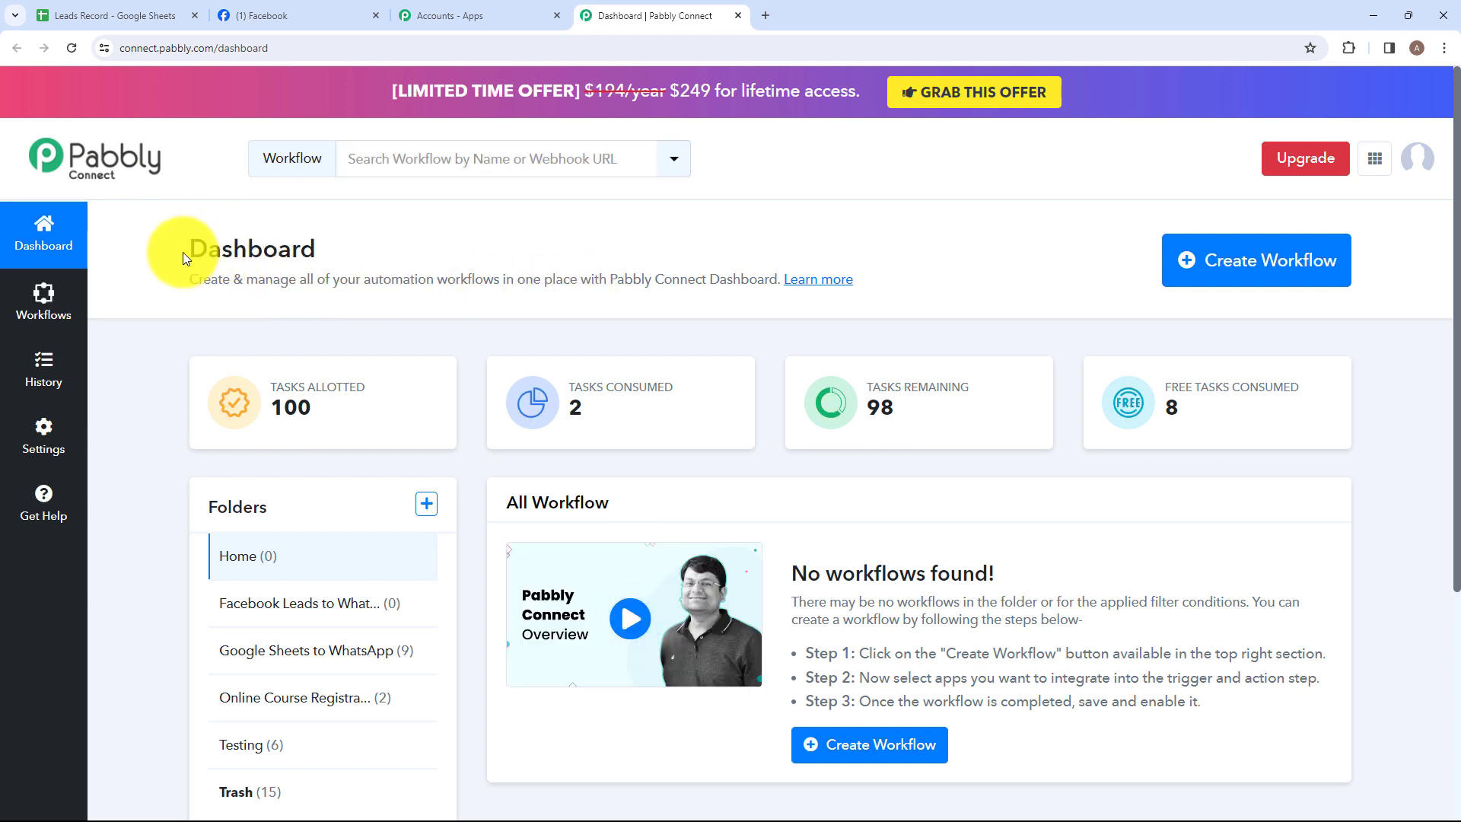
drag(190, 248, 300, 244)
click(350, 234)
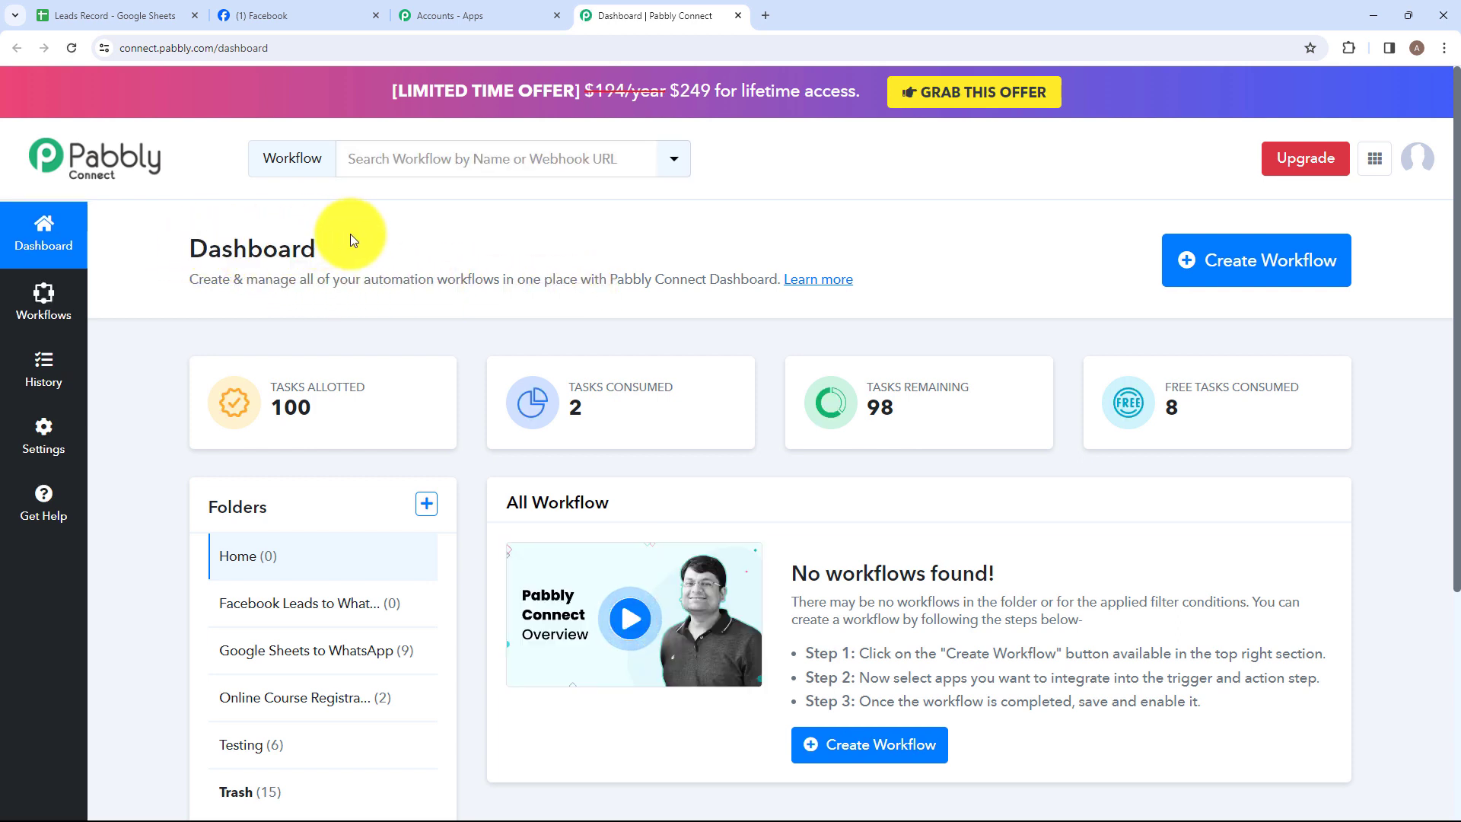
Step: Create a dashboard folder named "Facebook Leads to Google Sheets"
click(427, 505)
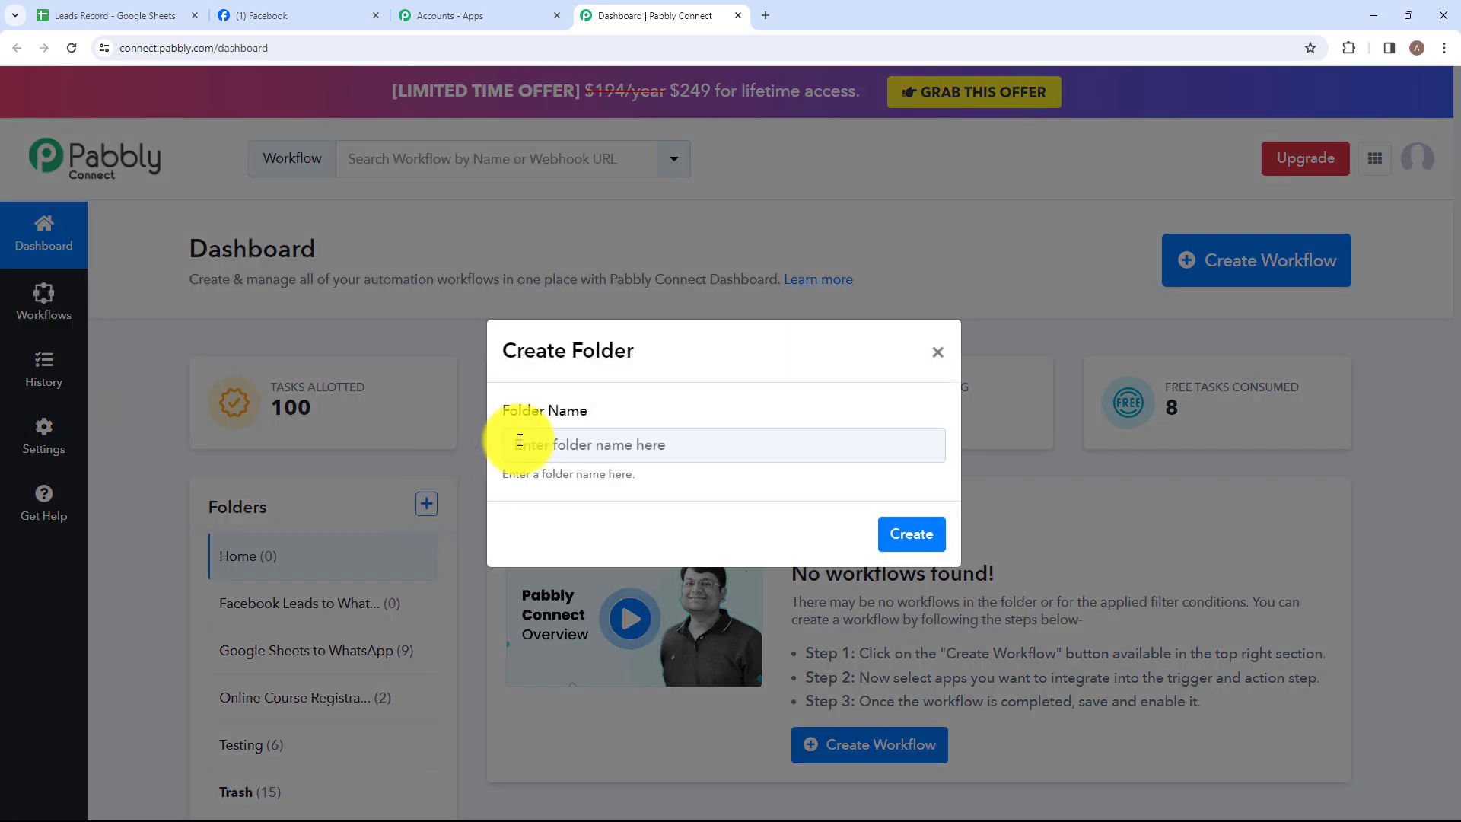
click(683, 450)
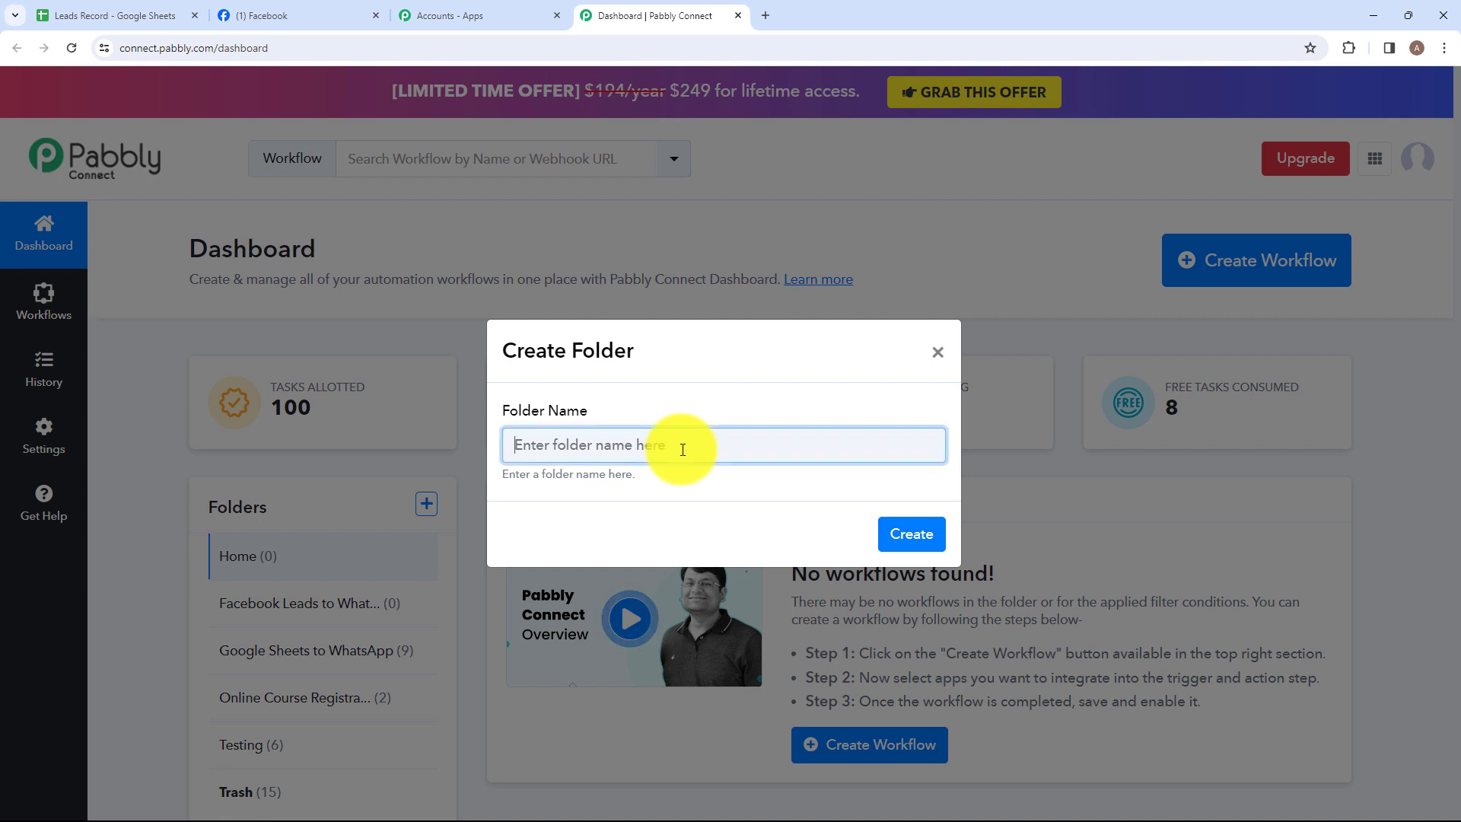
key(Caps_Lock)
text(F)
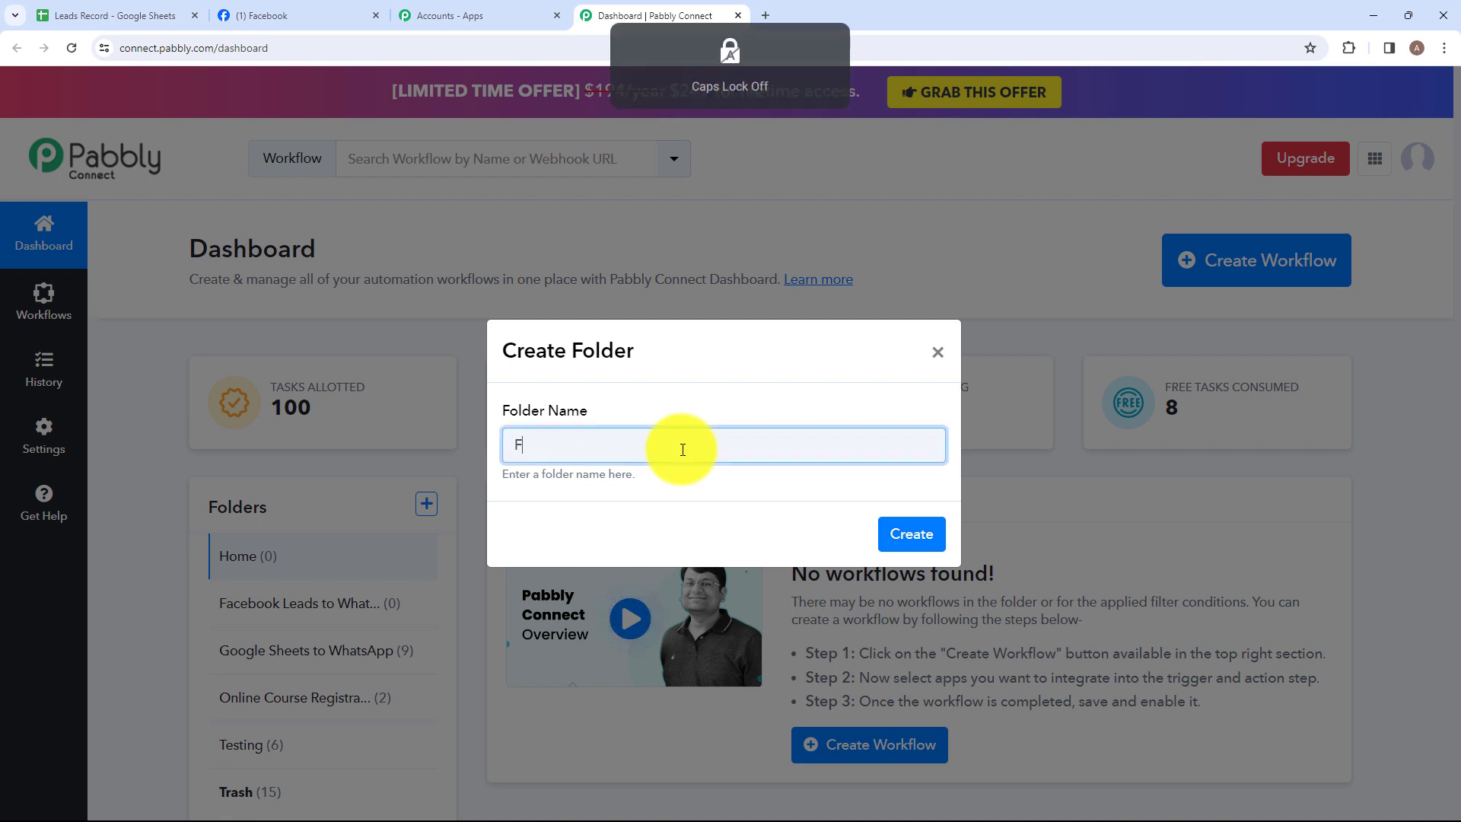
drag(515, 437, 762, 439)
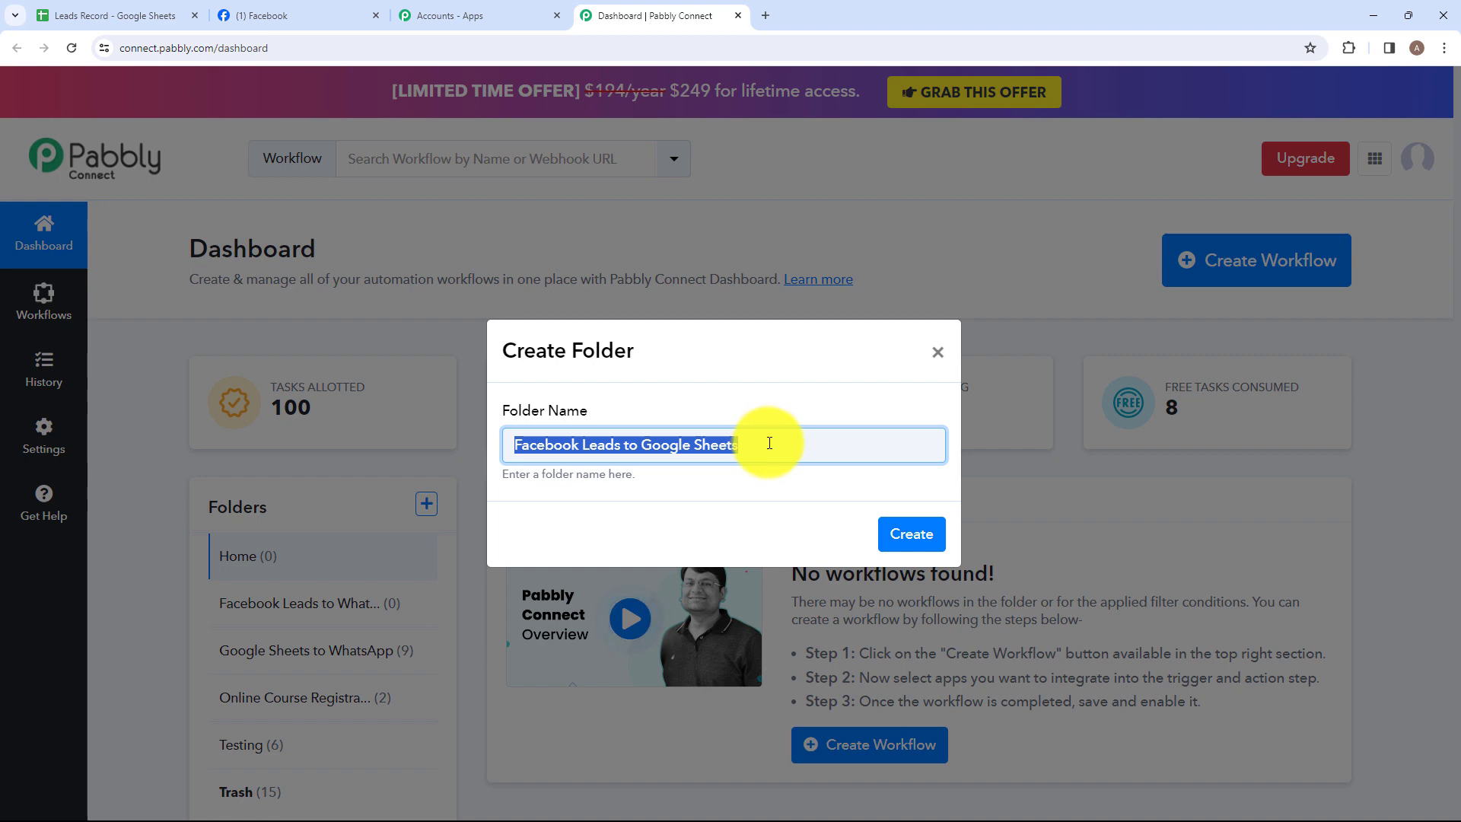
click(769, 442)
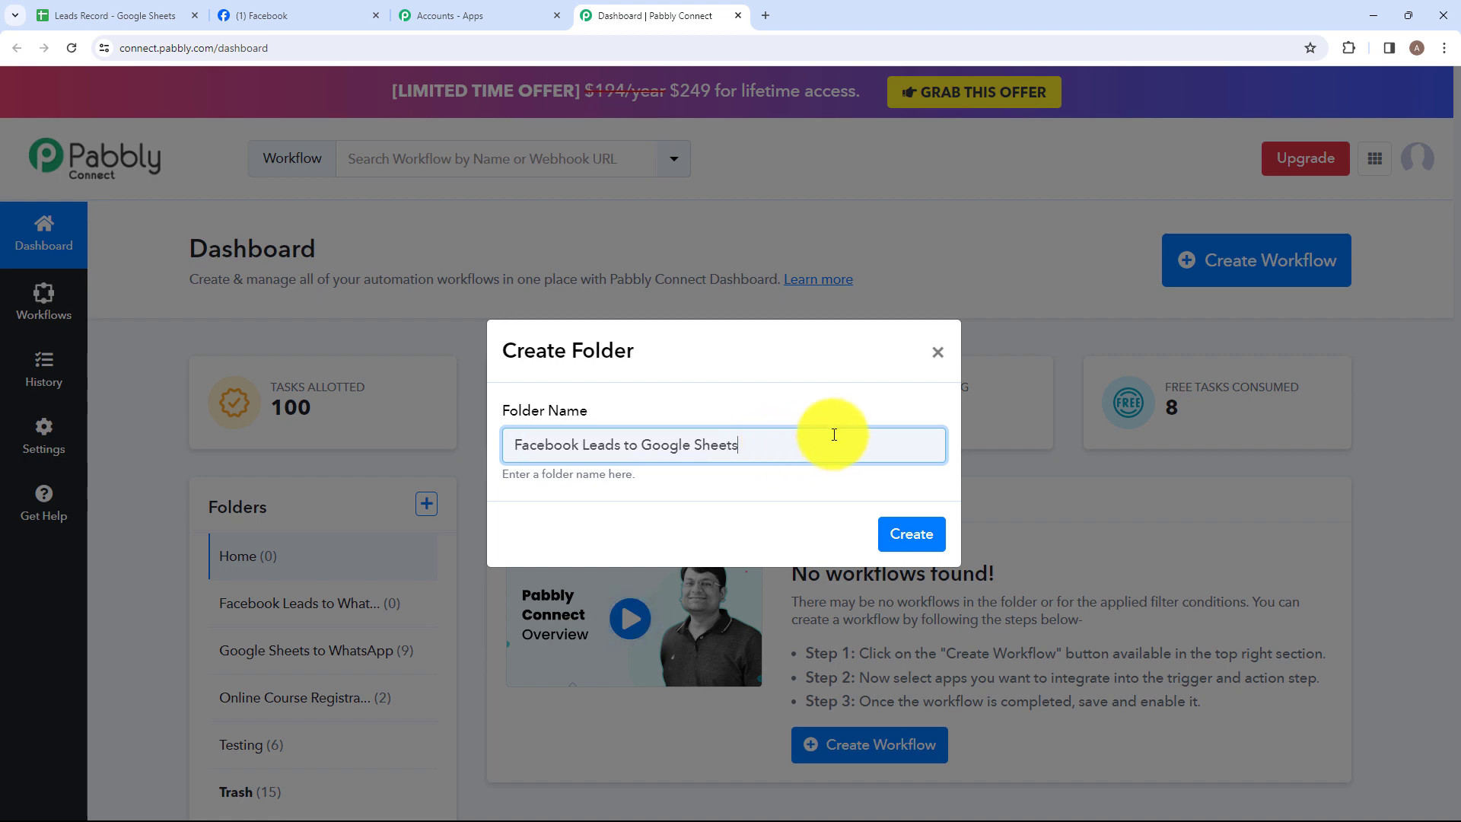
click(913, 537)
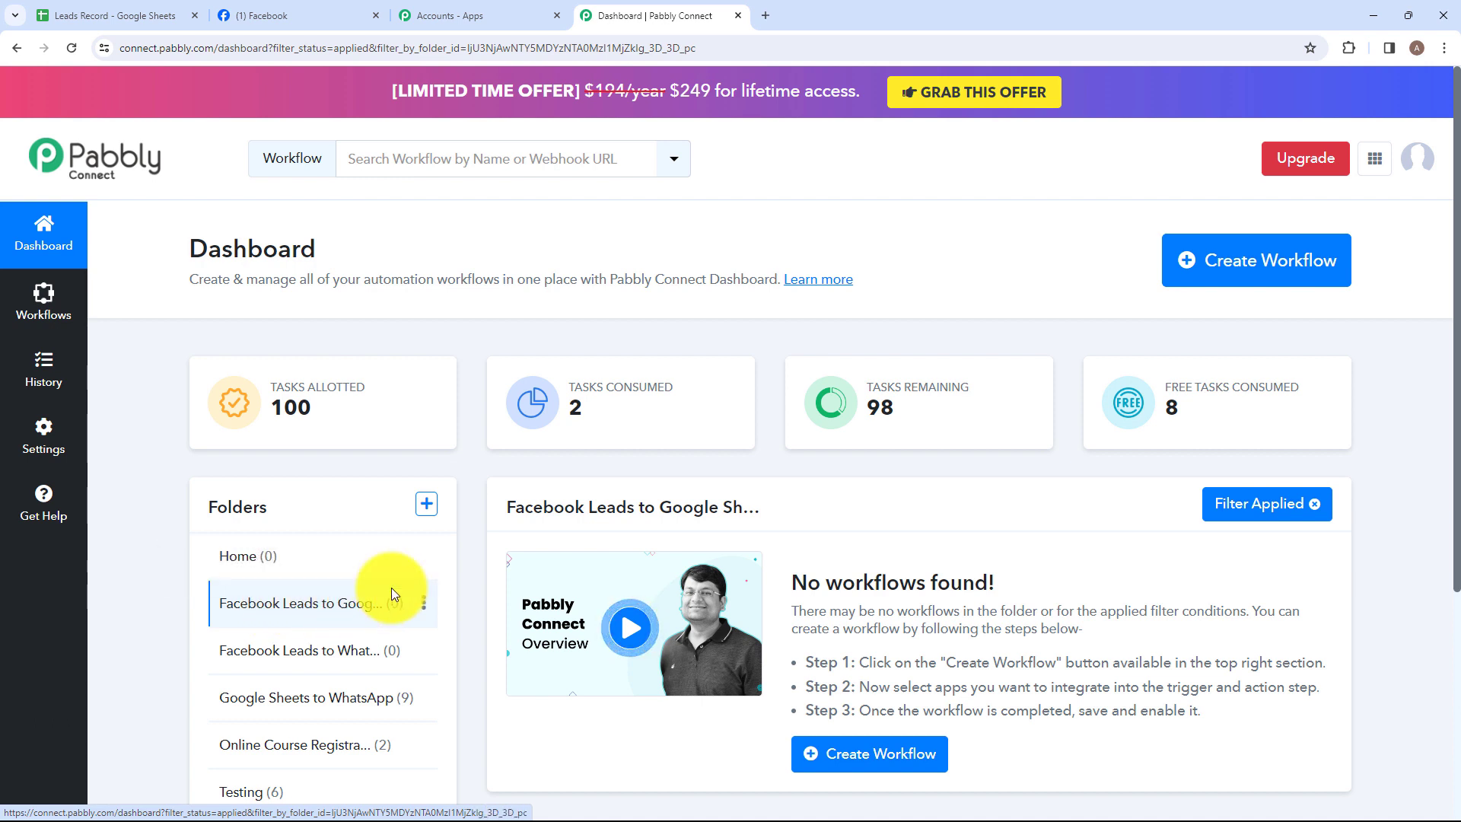
Step: Create a workflow named "Facebook leads to Google Sheets for MSME's" in the Facebook Leads to Google Sheets folder
click(1254, 281)
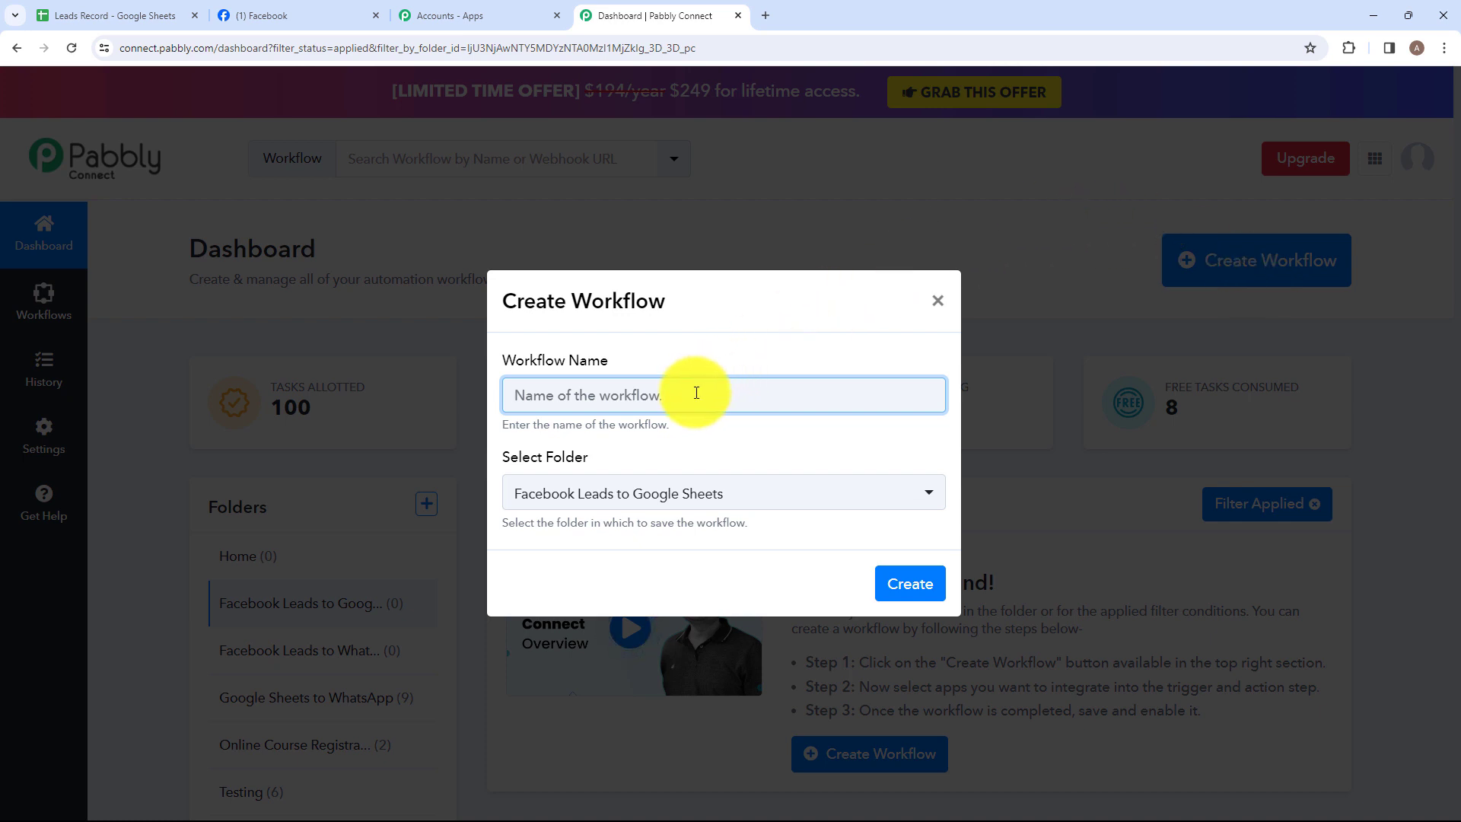
text(Facebook leads to Google Sheets for MSME's)
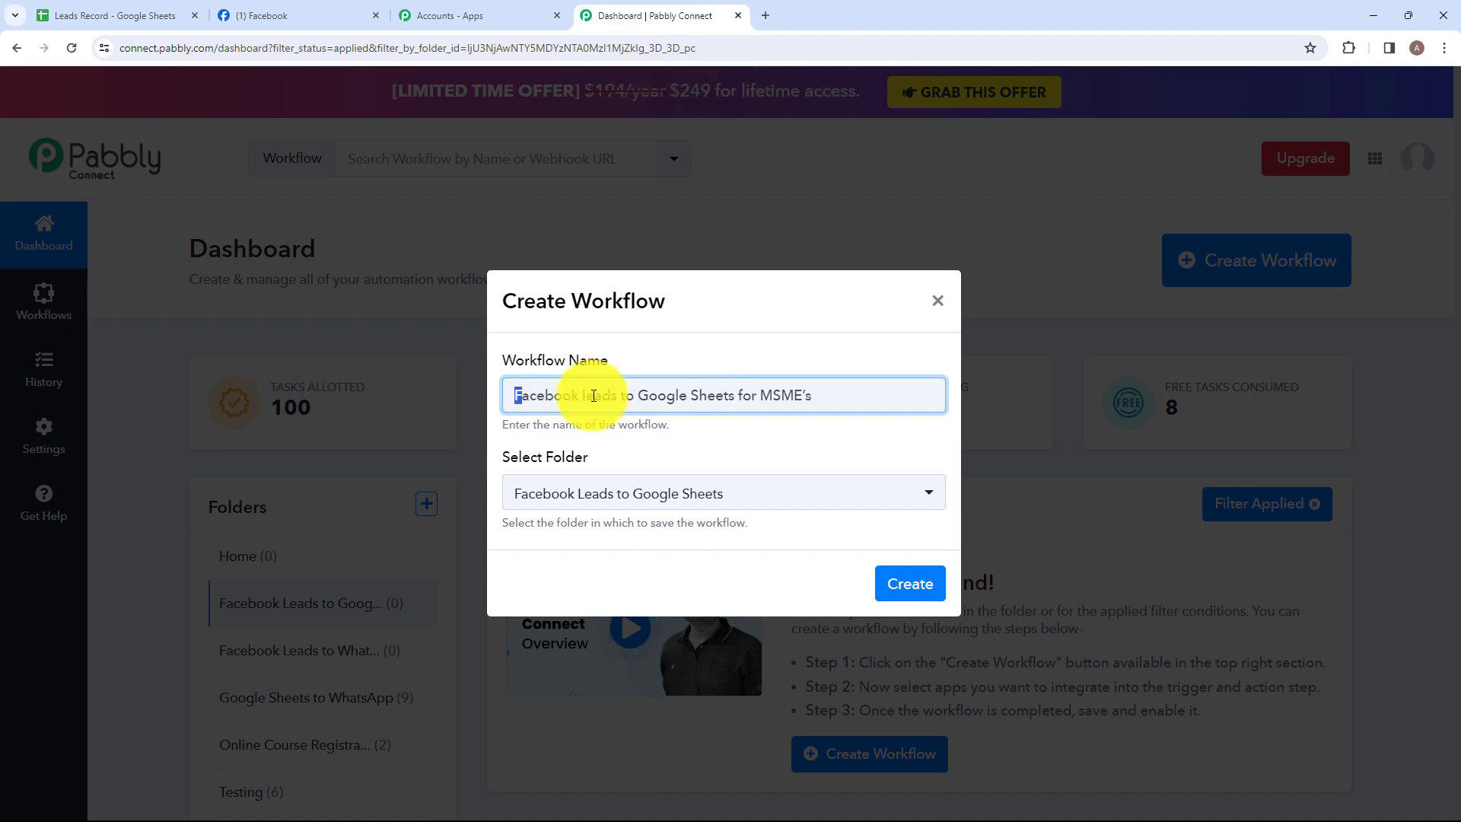
drag(516, 395, 851, 394)
click(861, 392)
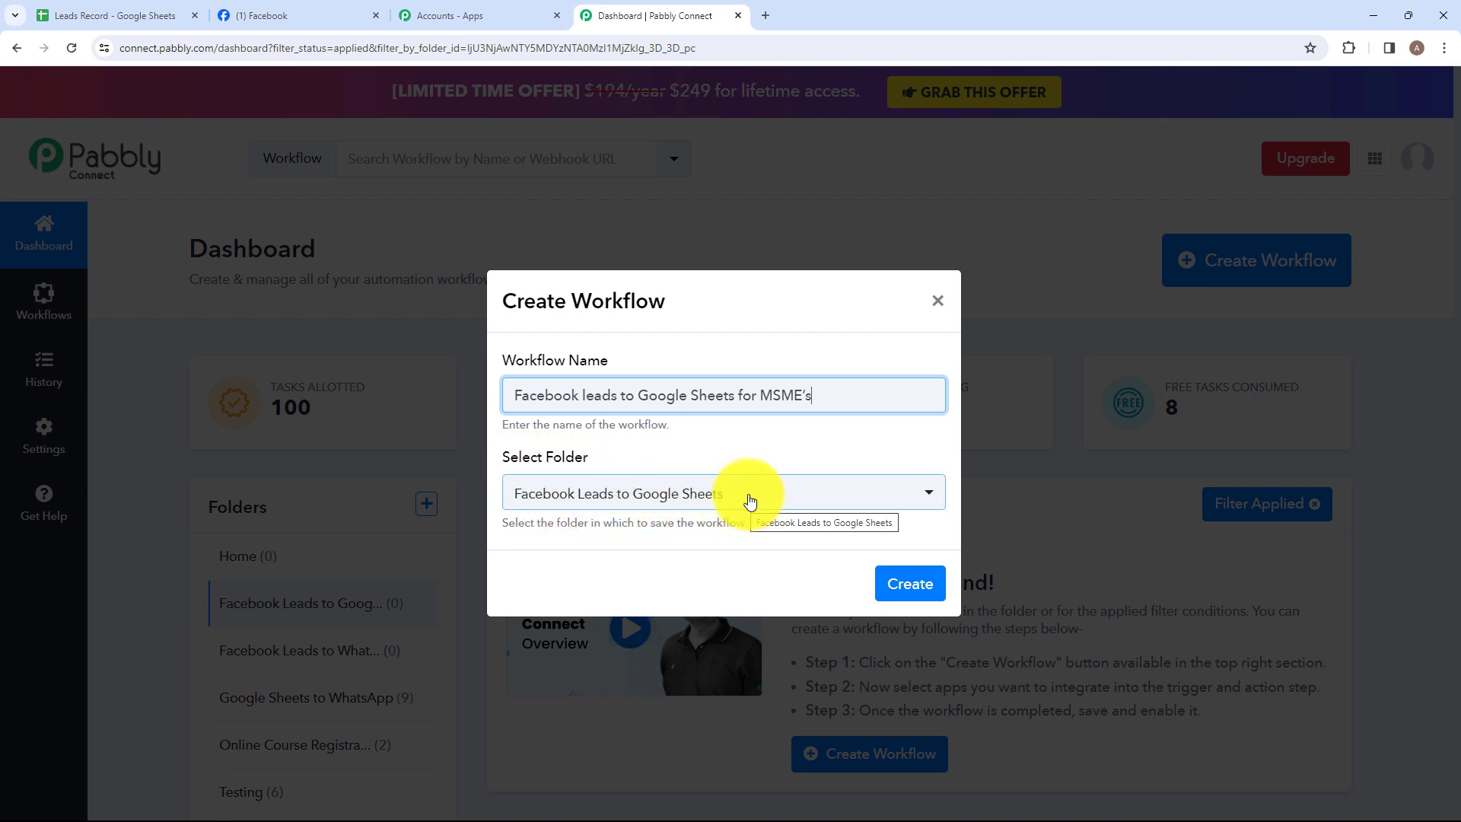
click(928, 495)
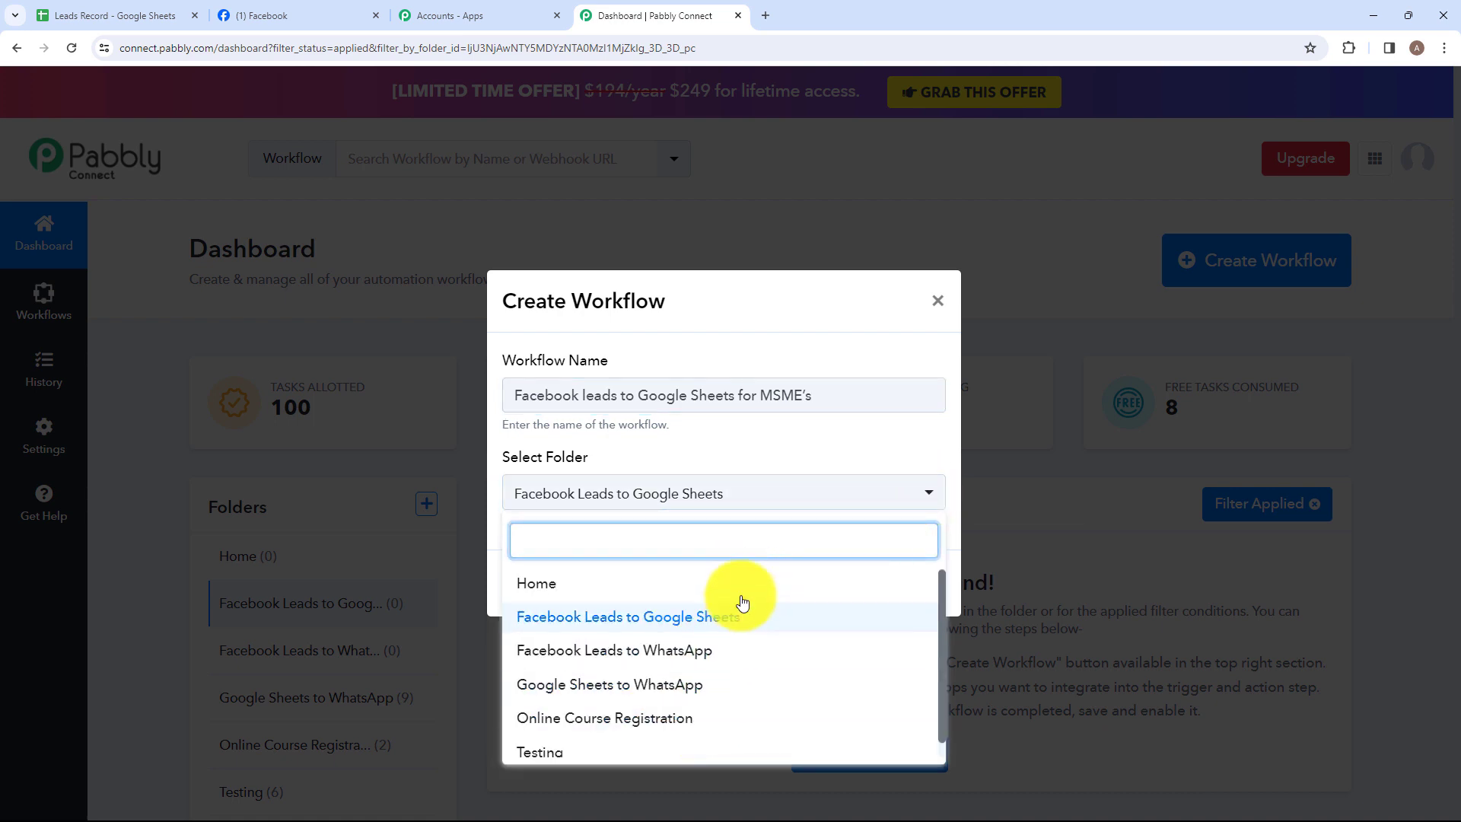
click(906, 493)
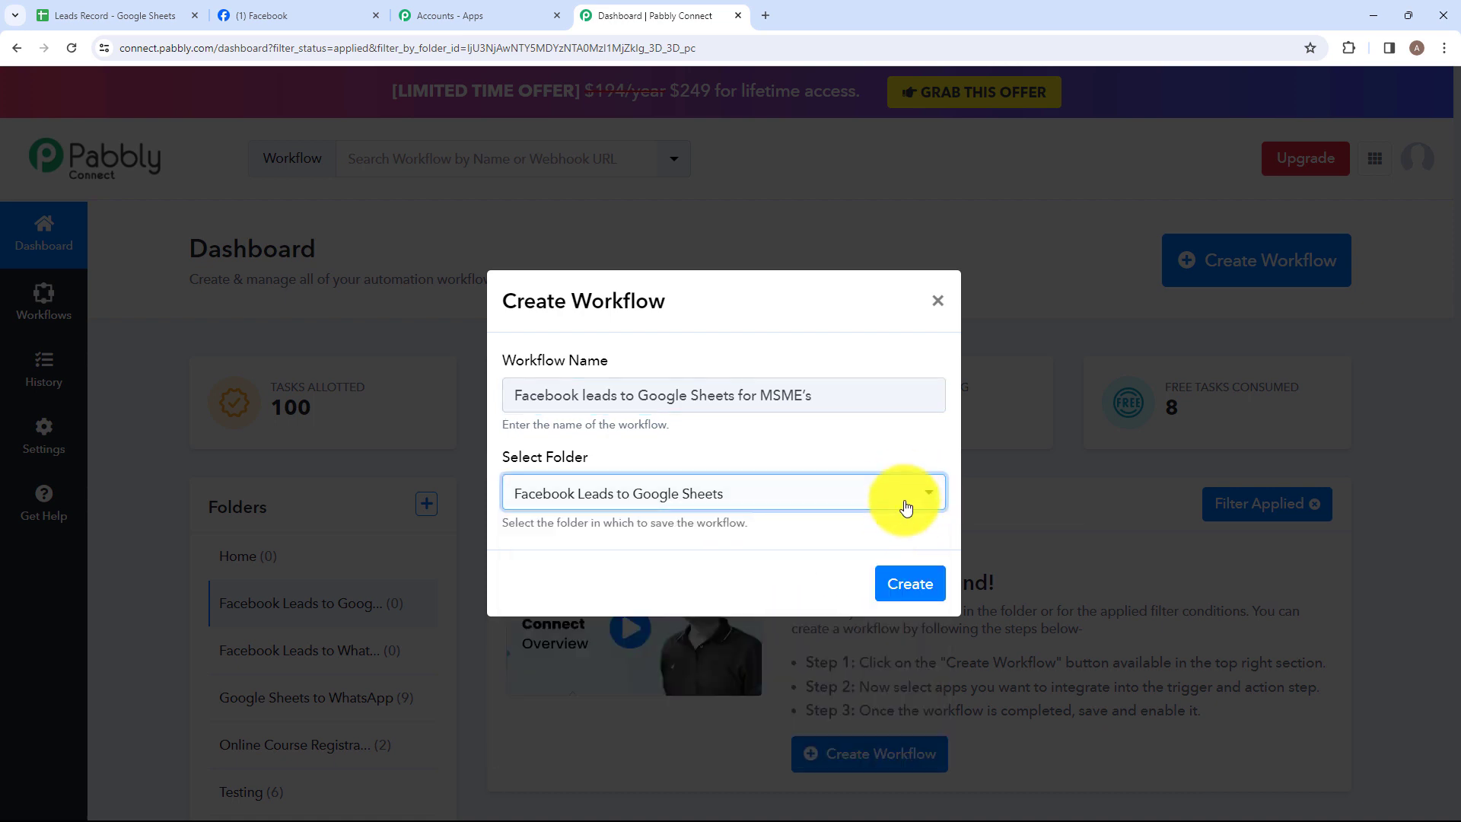
click(889, 586)
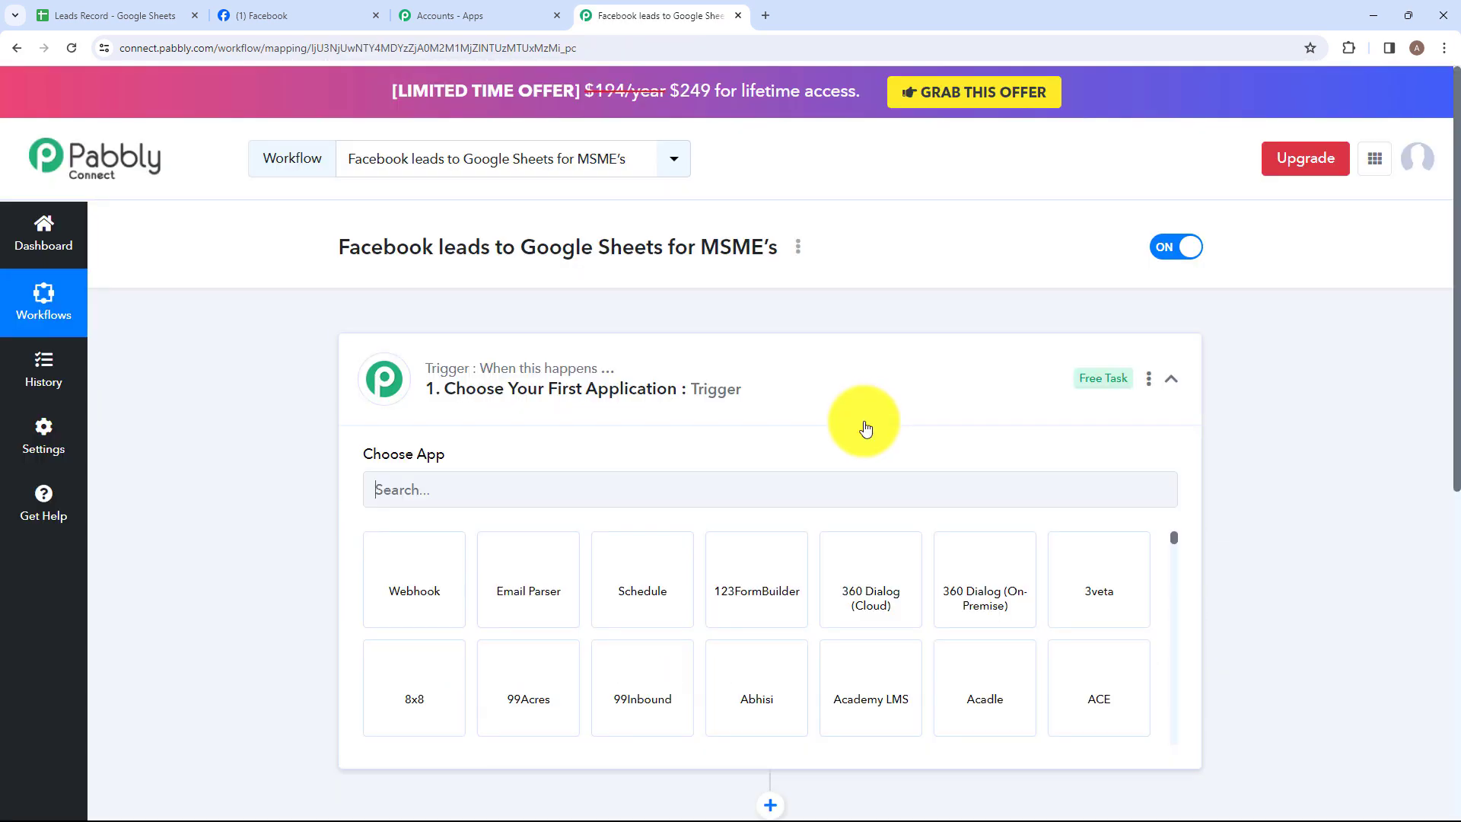
Step: Choose Facebook Lead Ads as the workflow's trigger application
click(731, 349)
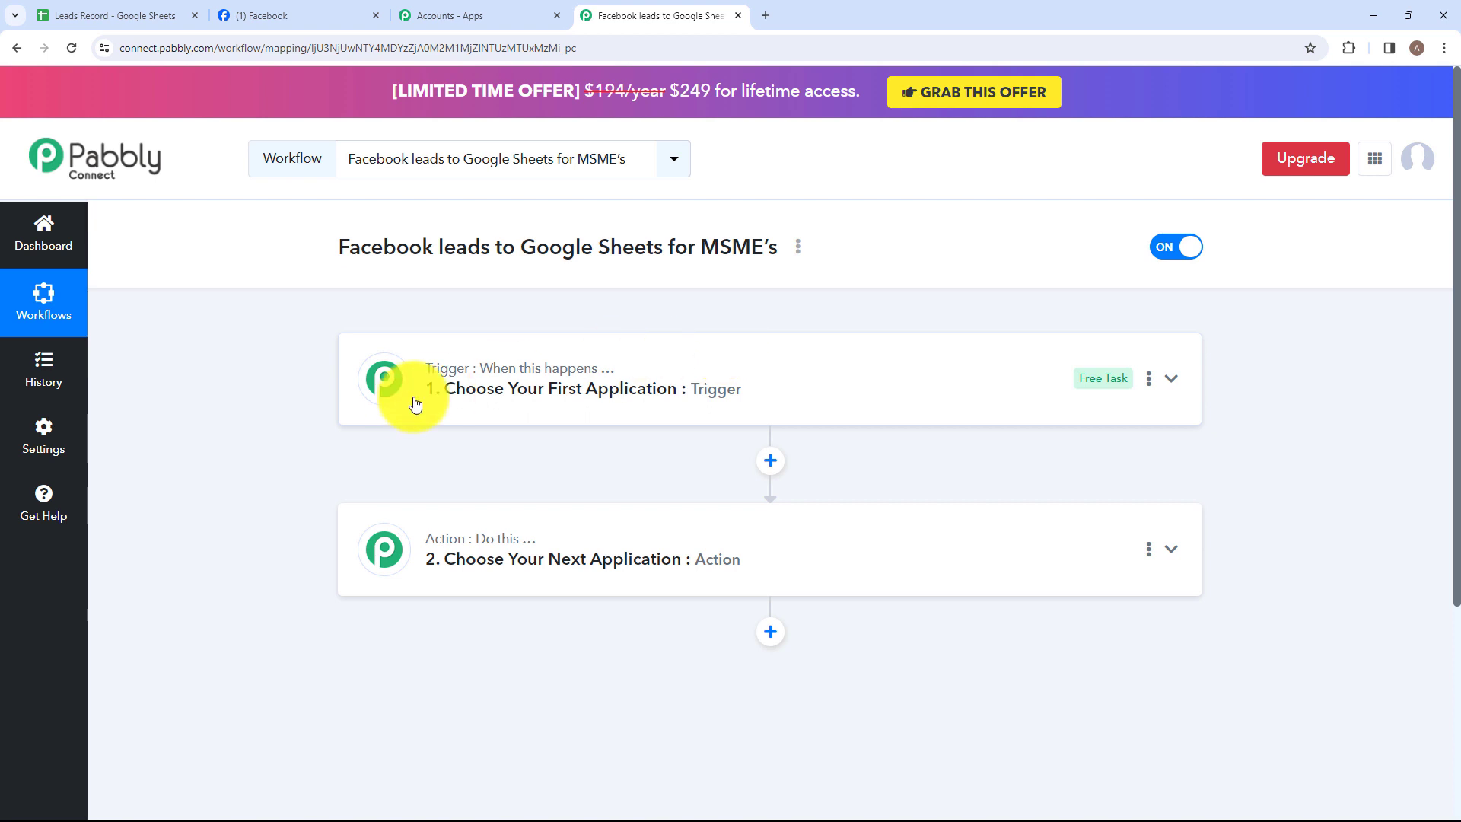
mouse_move(457, 551)
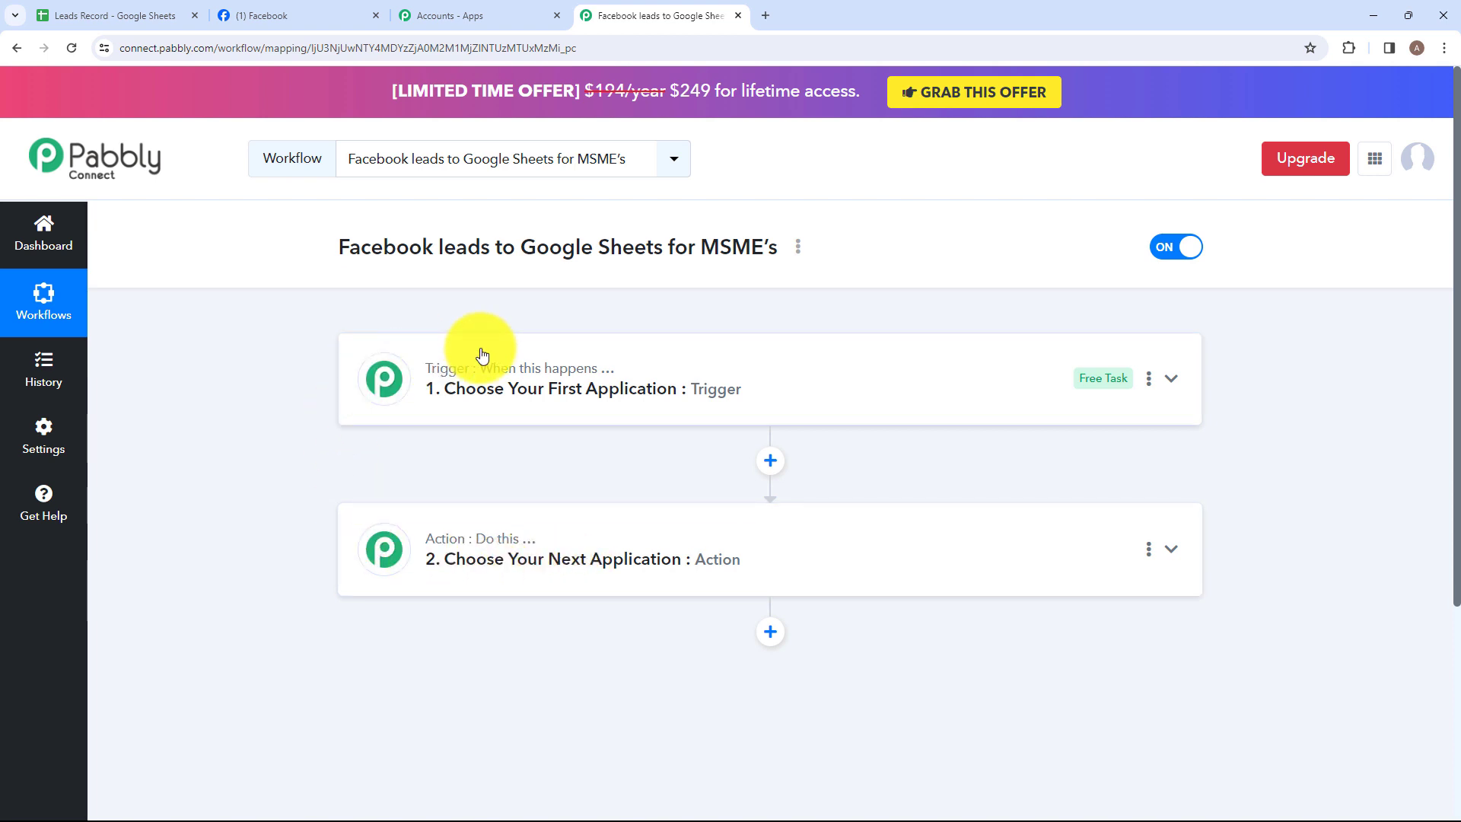
click(541, 380)
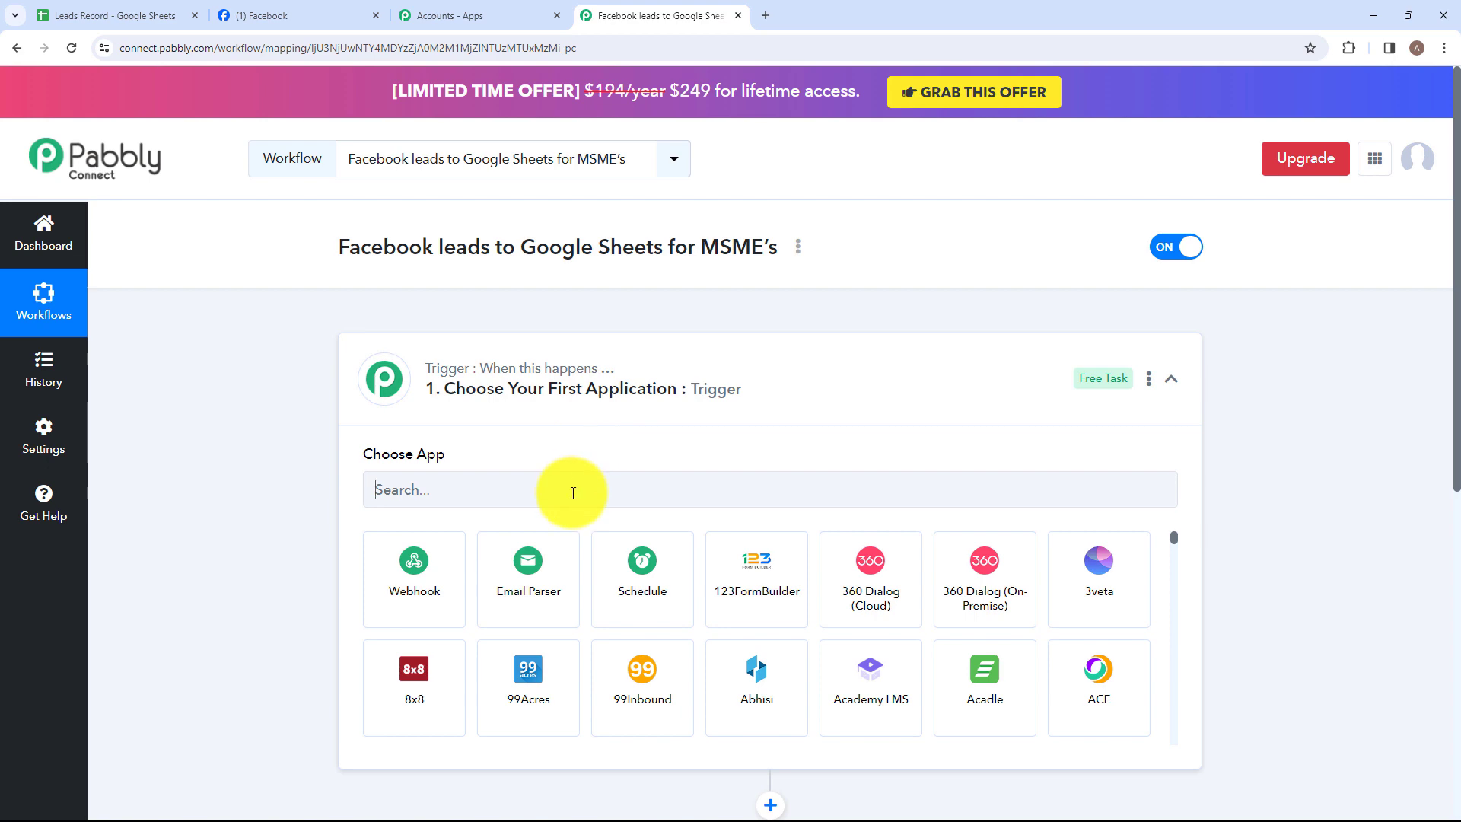
click(573, 492)
text(Face)
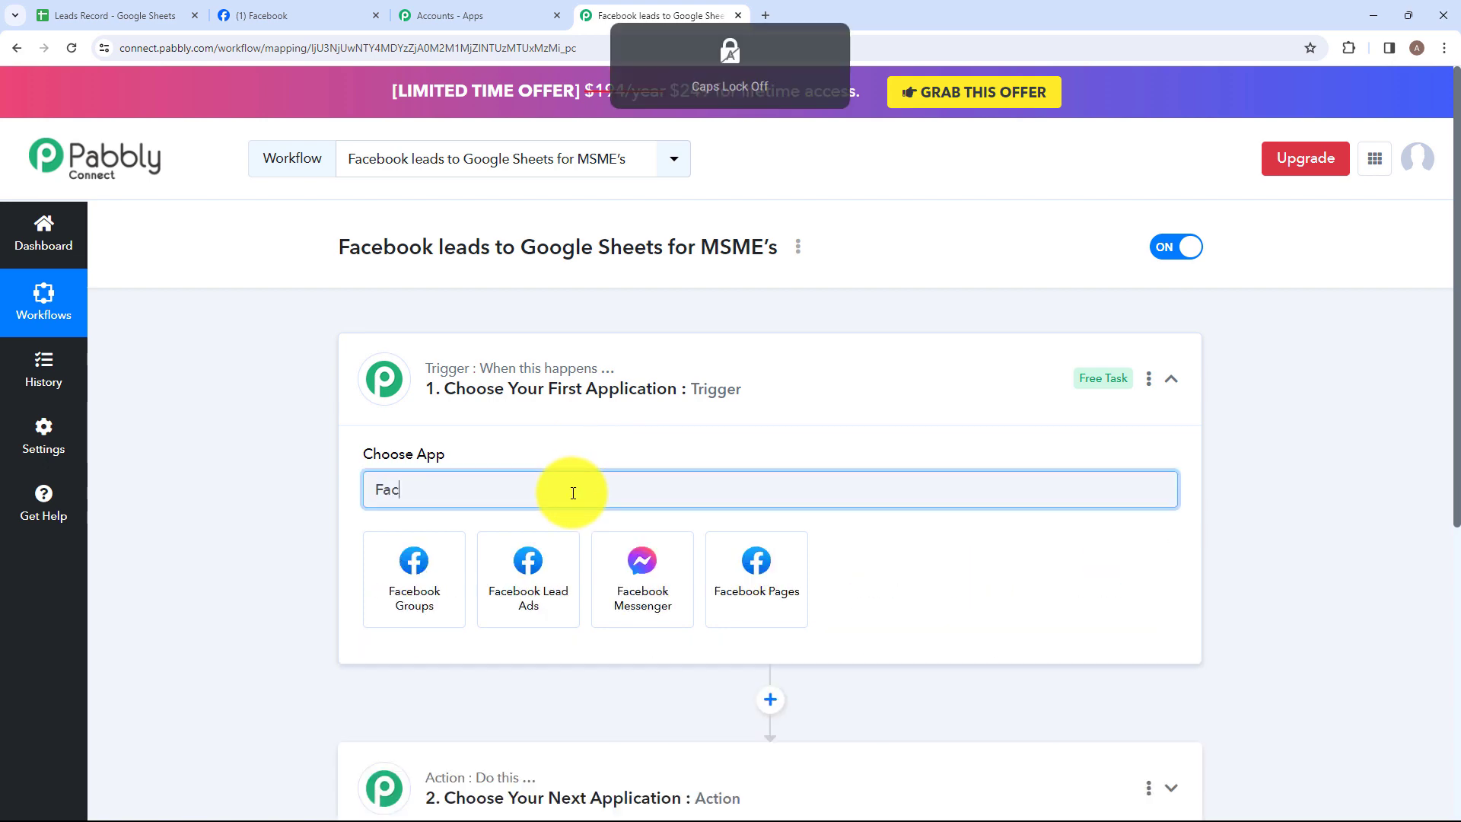
click(533, 558)
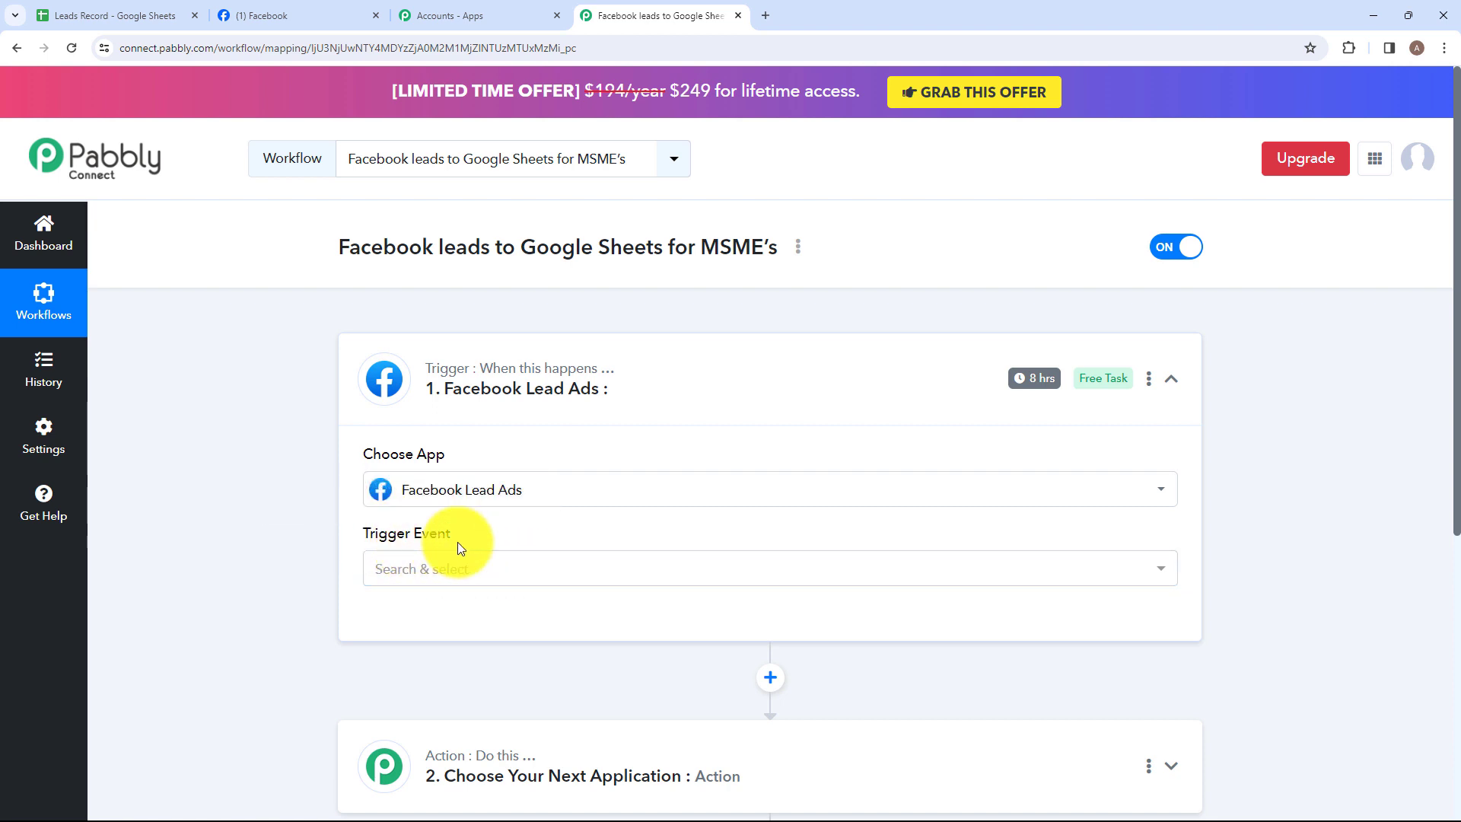
Step: Set the Facebook Lead Ads trigger event to New Lead (Instant)
click(499, 572)
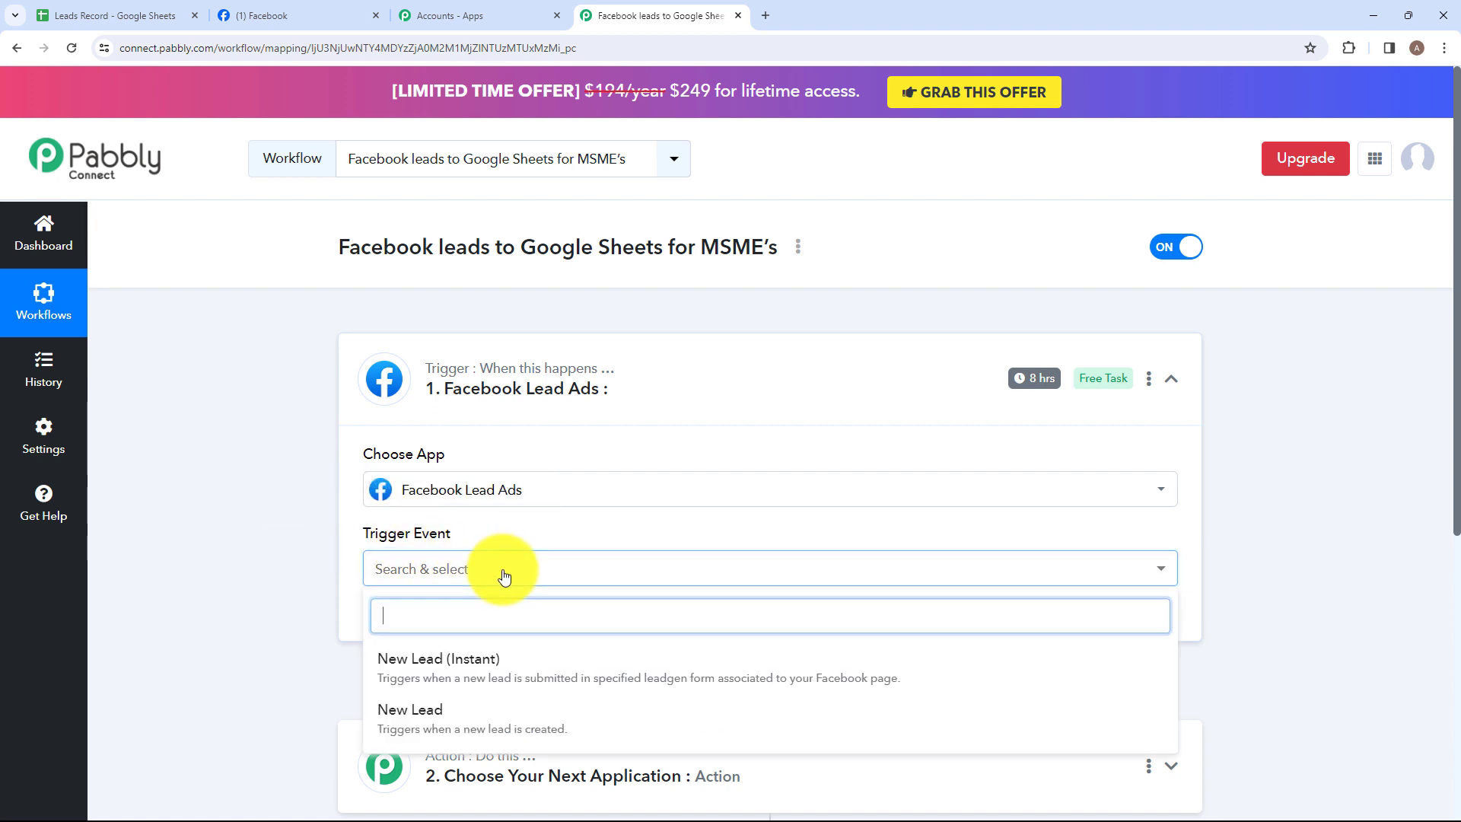
scroll(471, 571, down, 2)
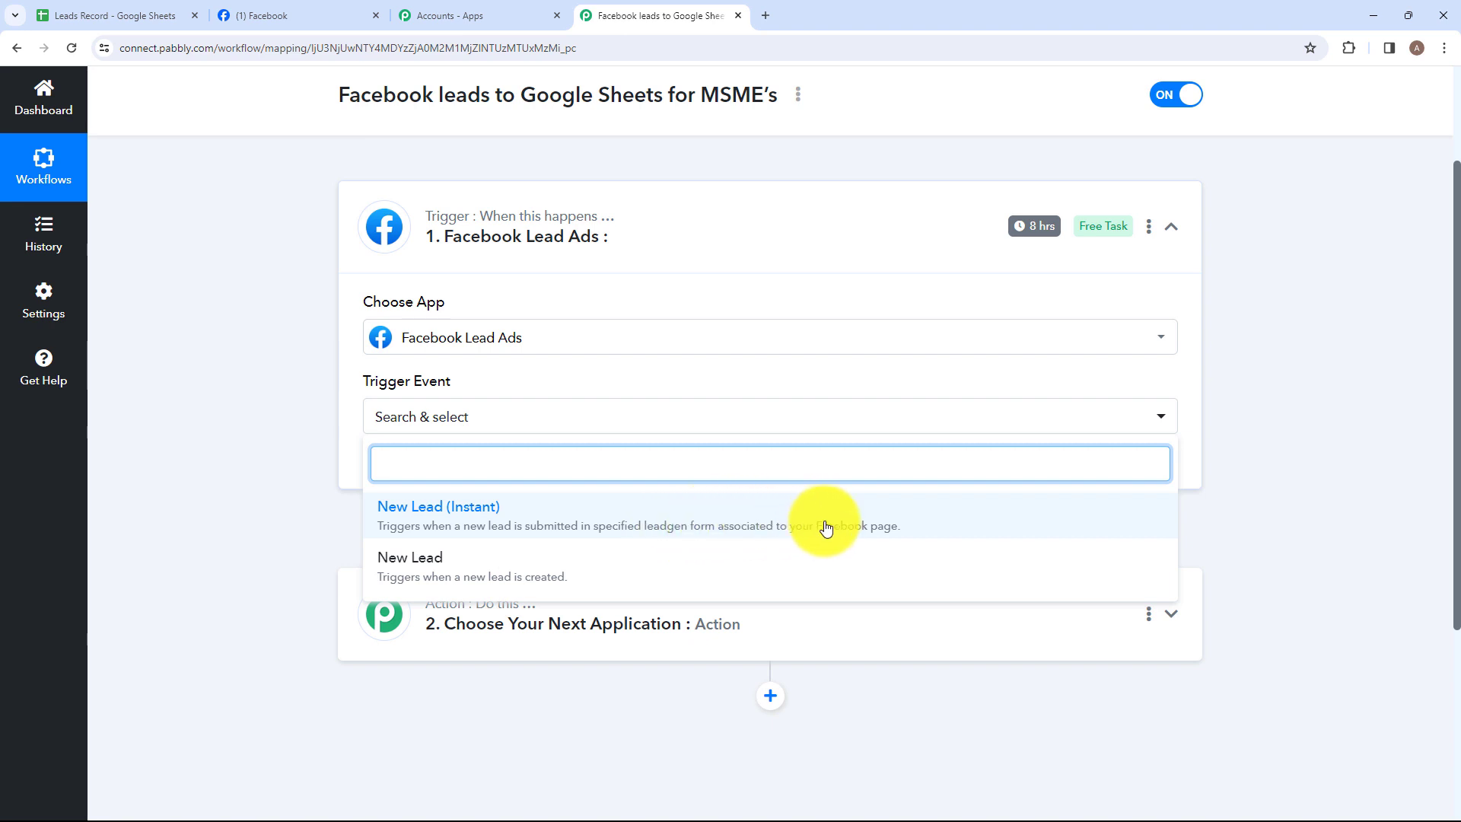
click(489, 505)
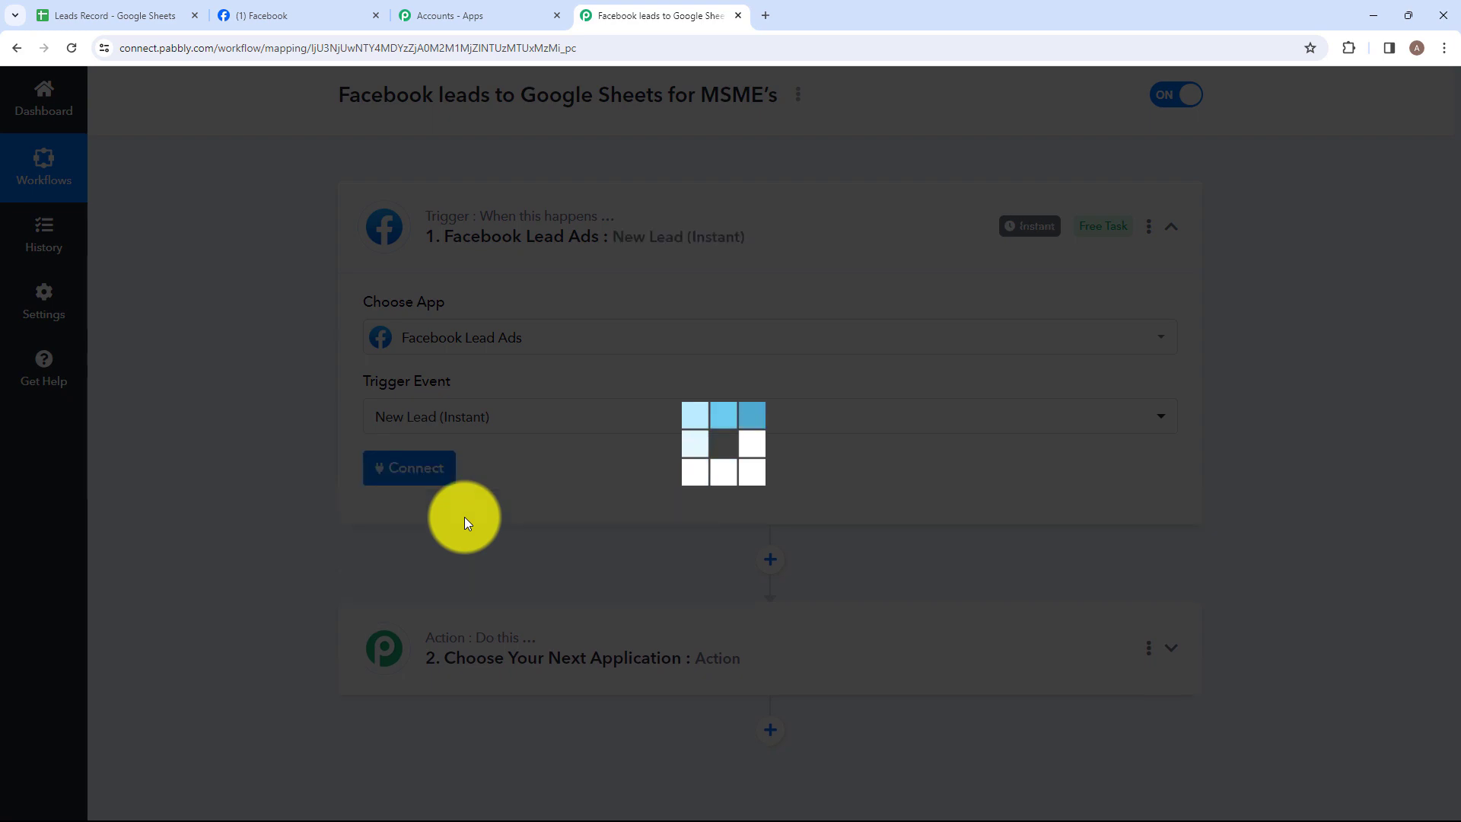
Step: Connect the trigger to Facebook Lead Ads through a new connection, authorizing it with the offered Facebook account
scroll(465, 518, up, 1)
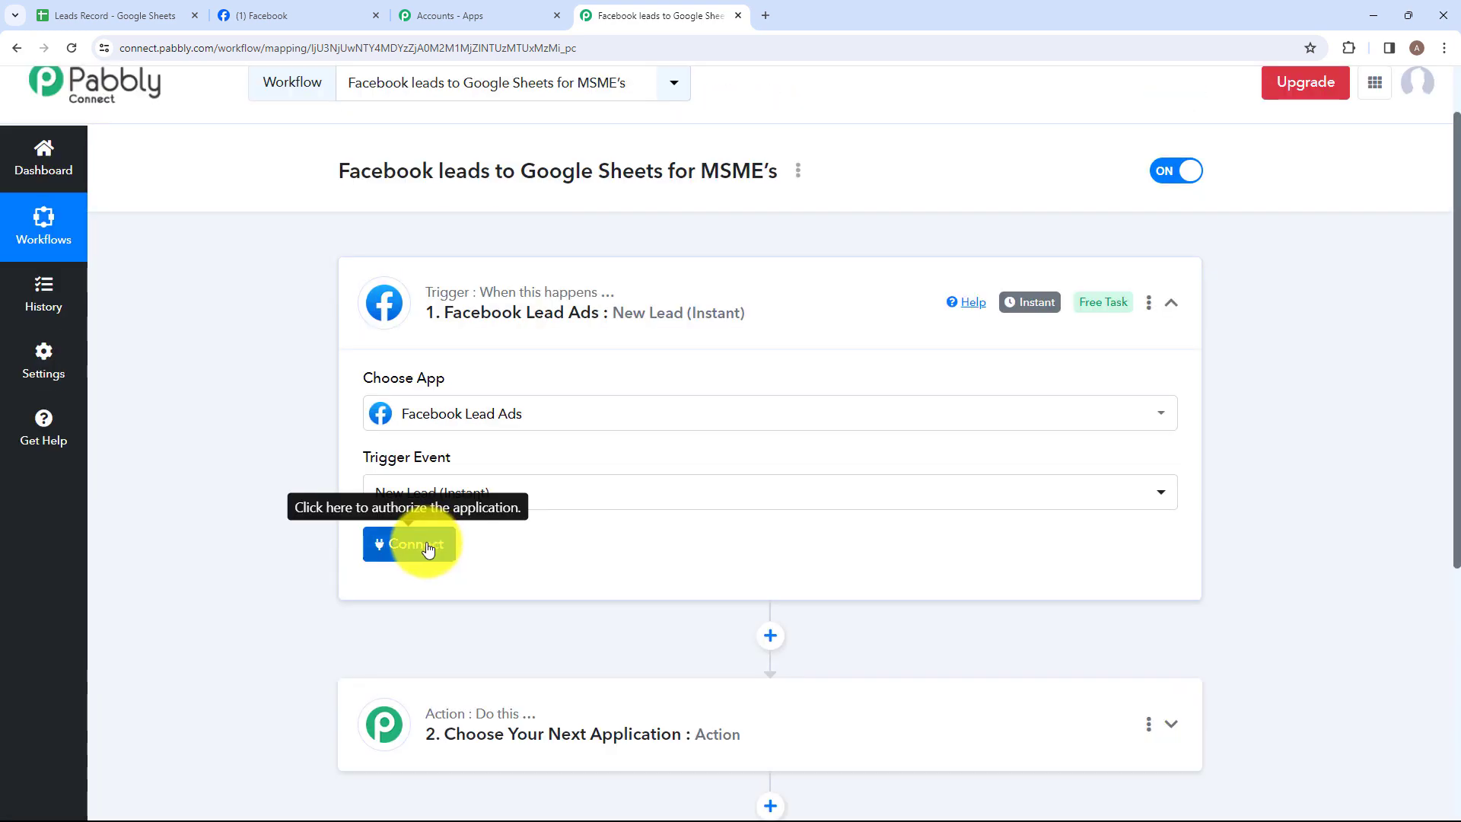
click(429, 549)
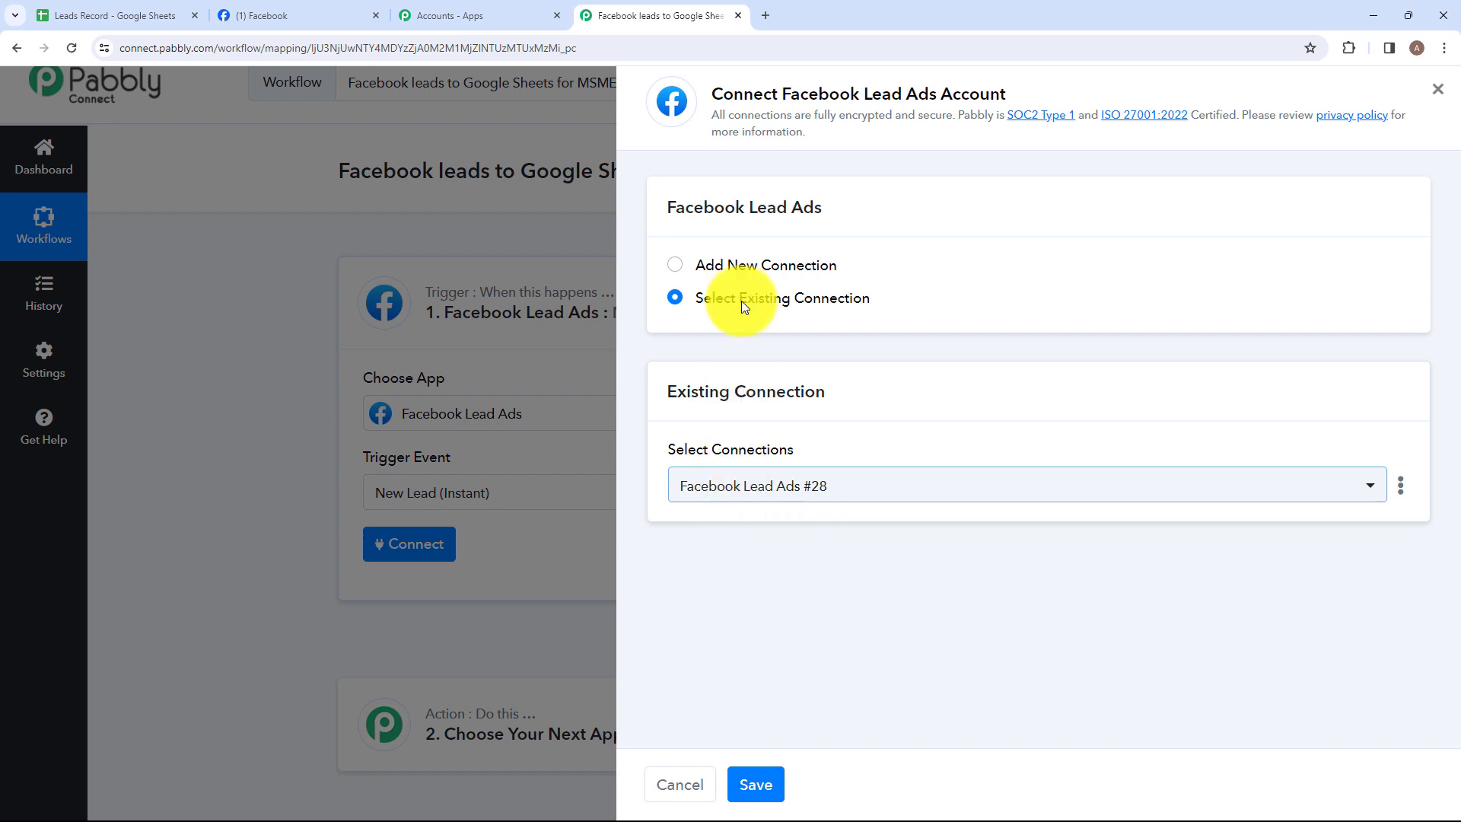
click(675, 268)
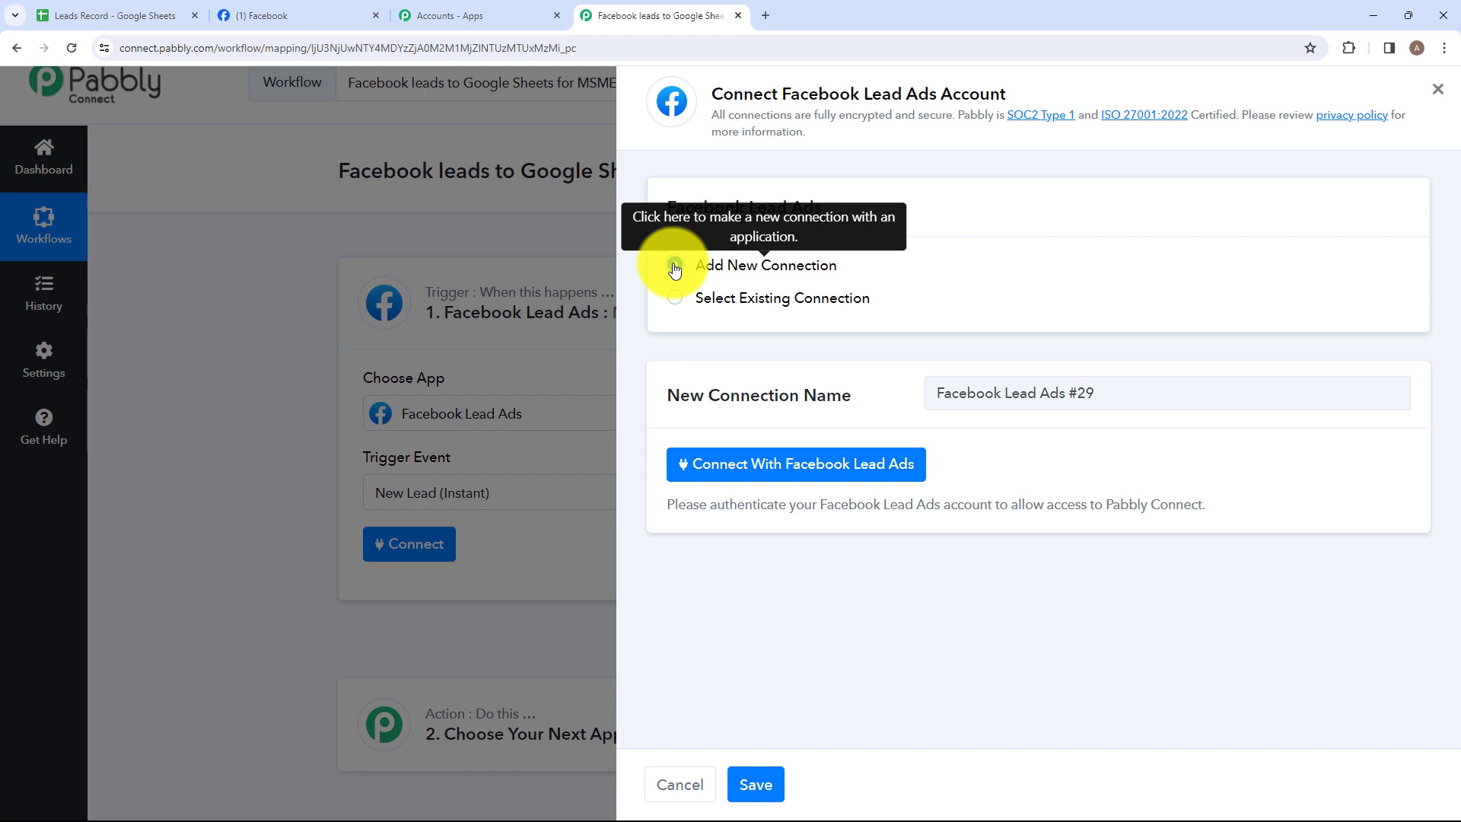
click(707, 468)
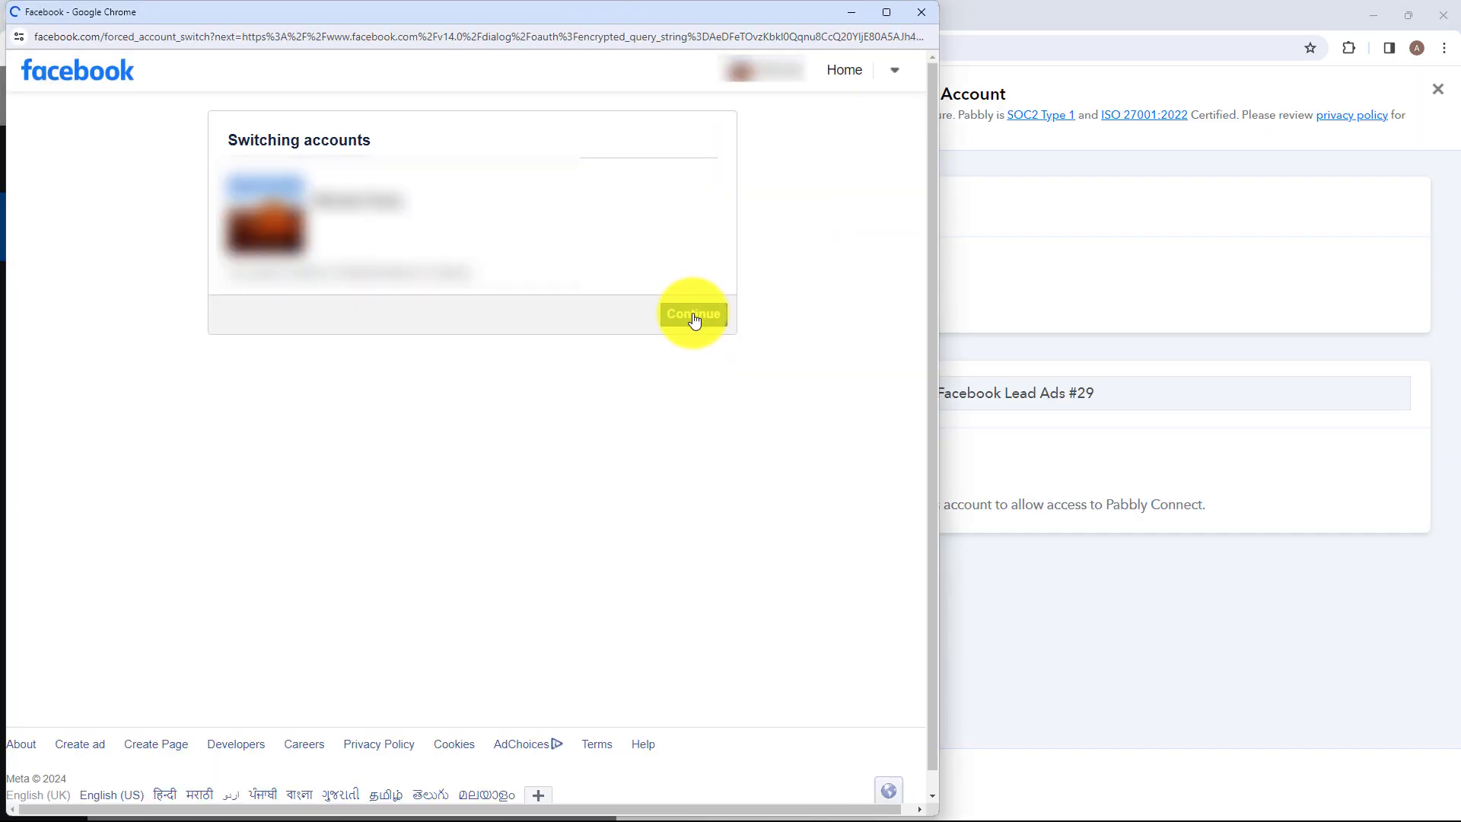
click(694, 321)
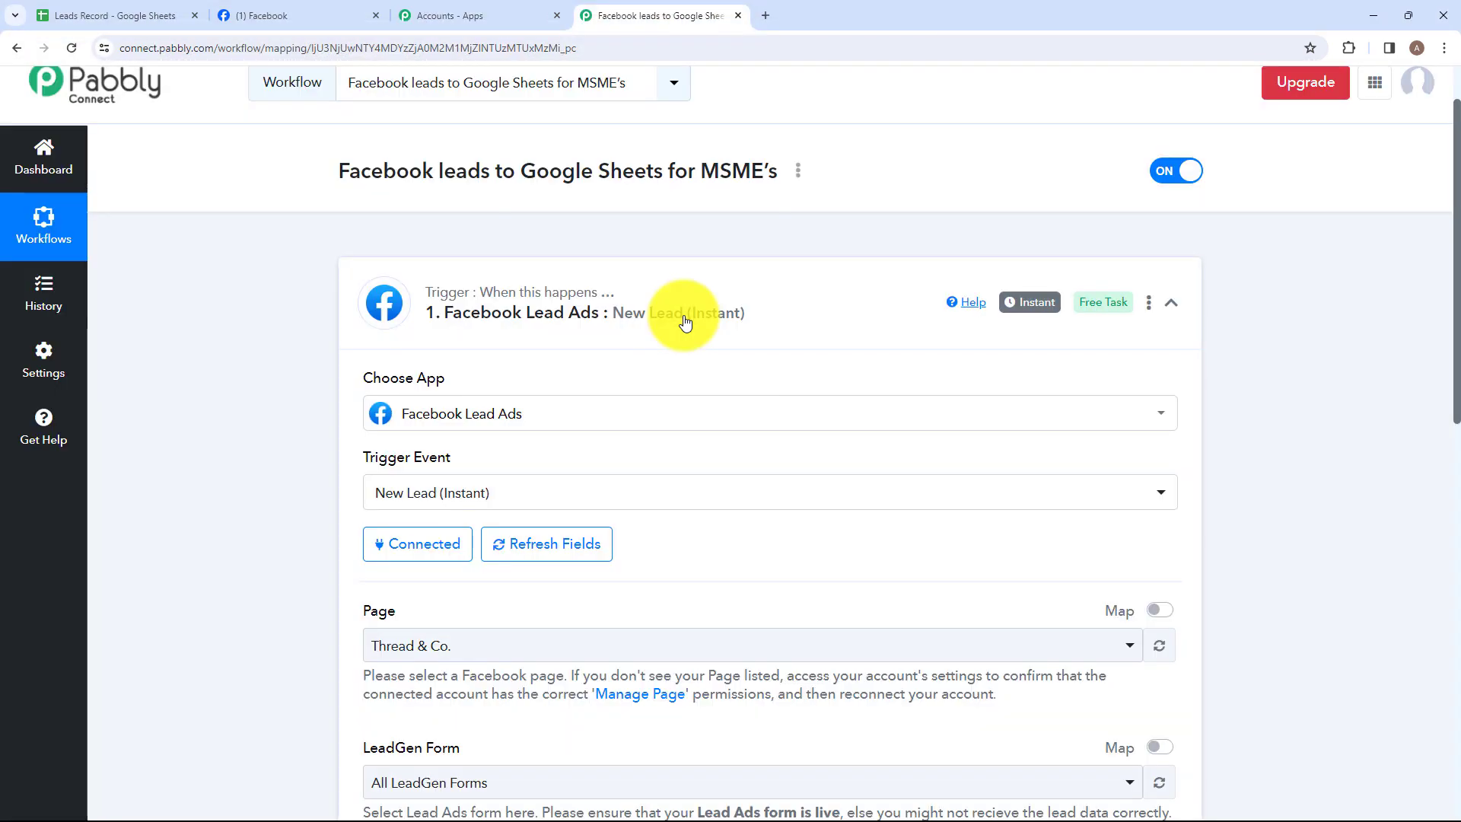
scroll(685, 322, down, 2)
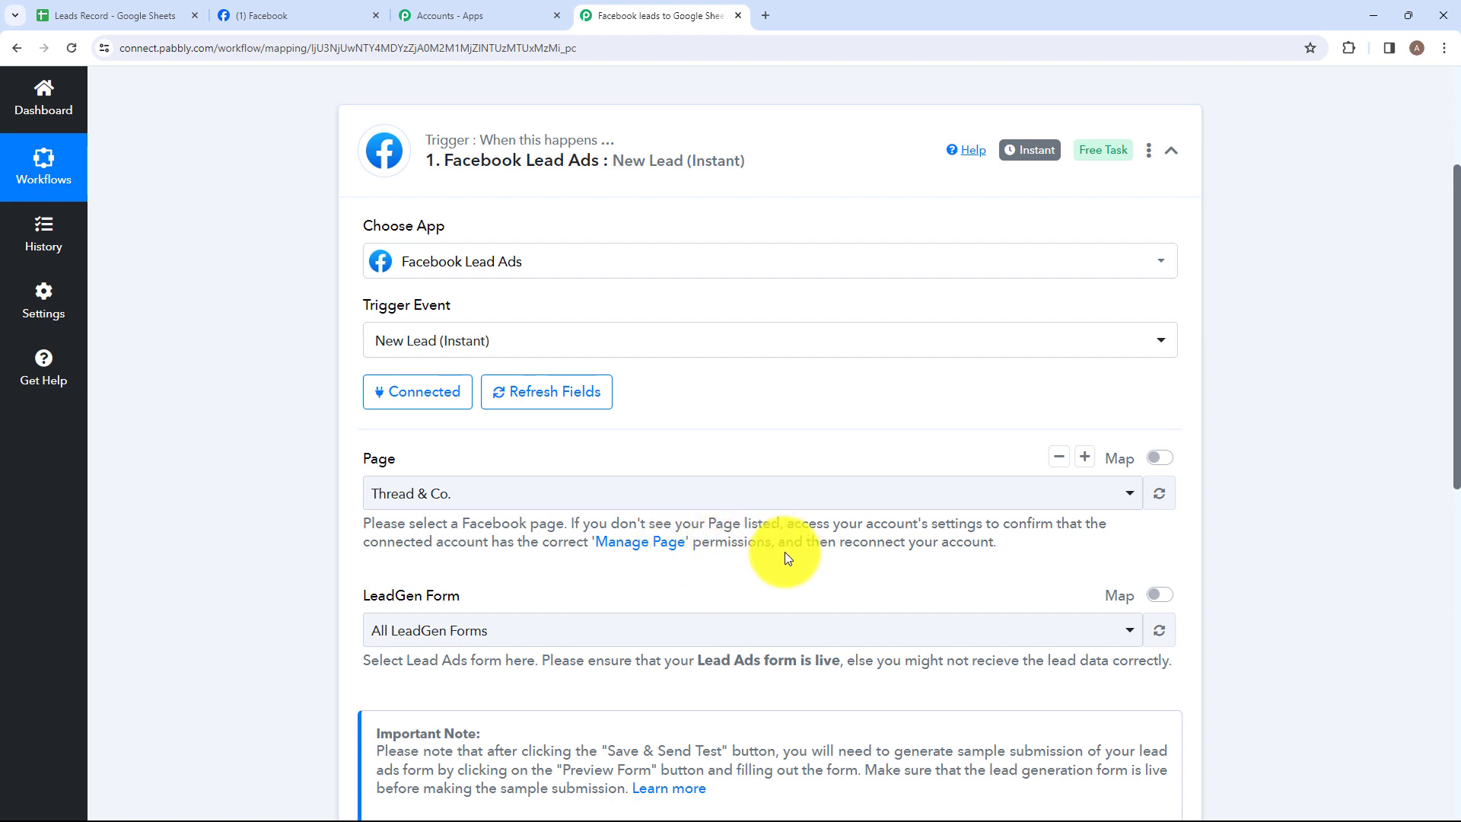
Step: Set the Facebook Lead Ads trigger's Page to Tyre Store
click(810, 495)
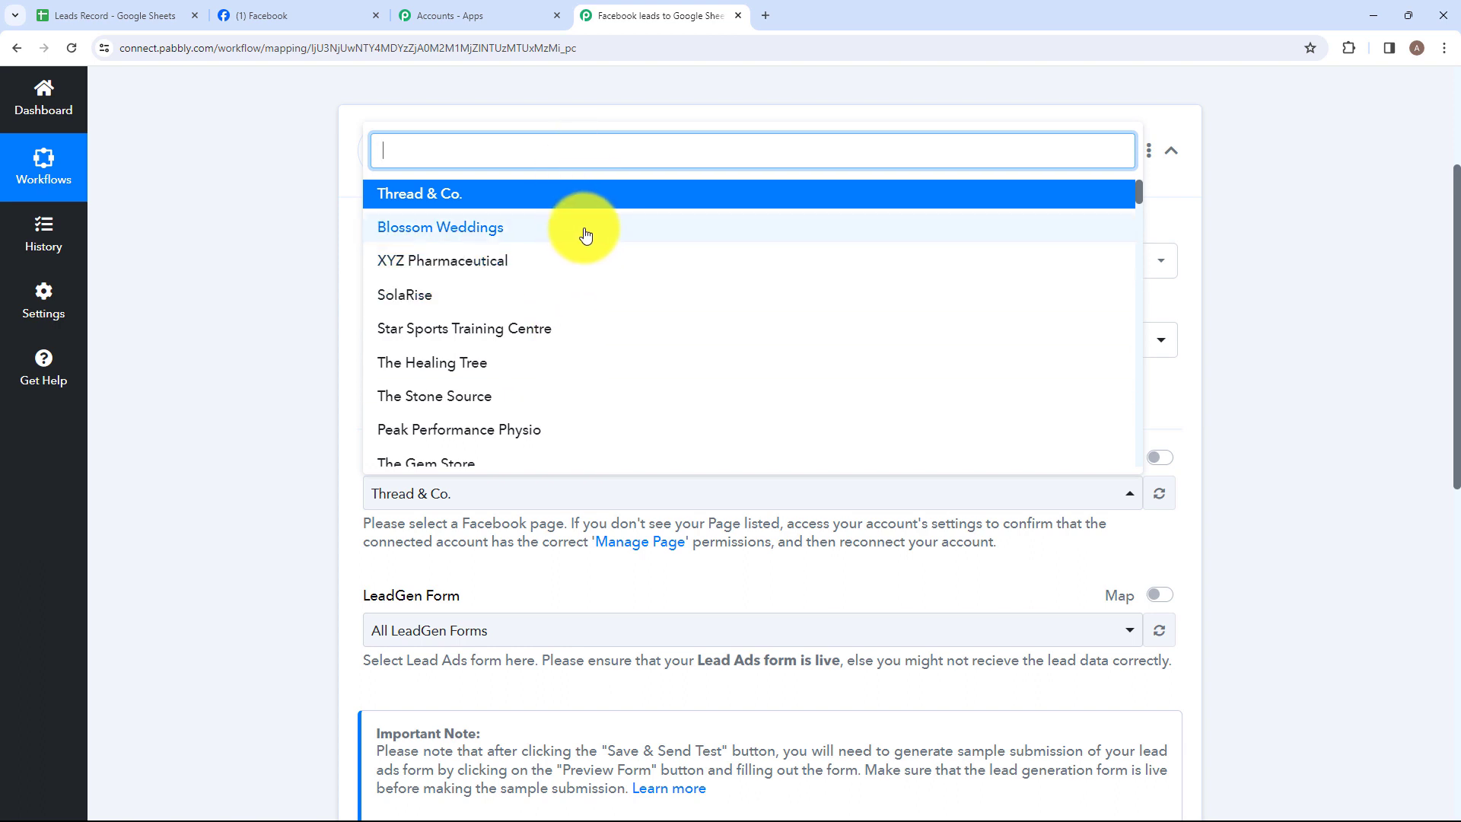
text(Ty)
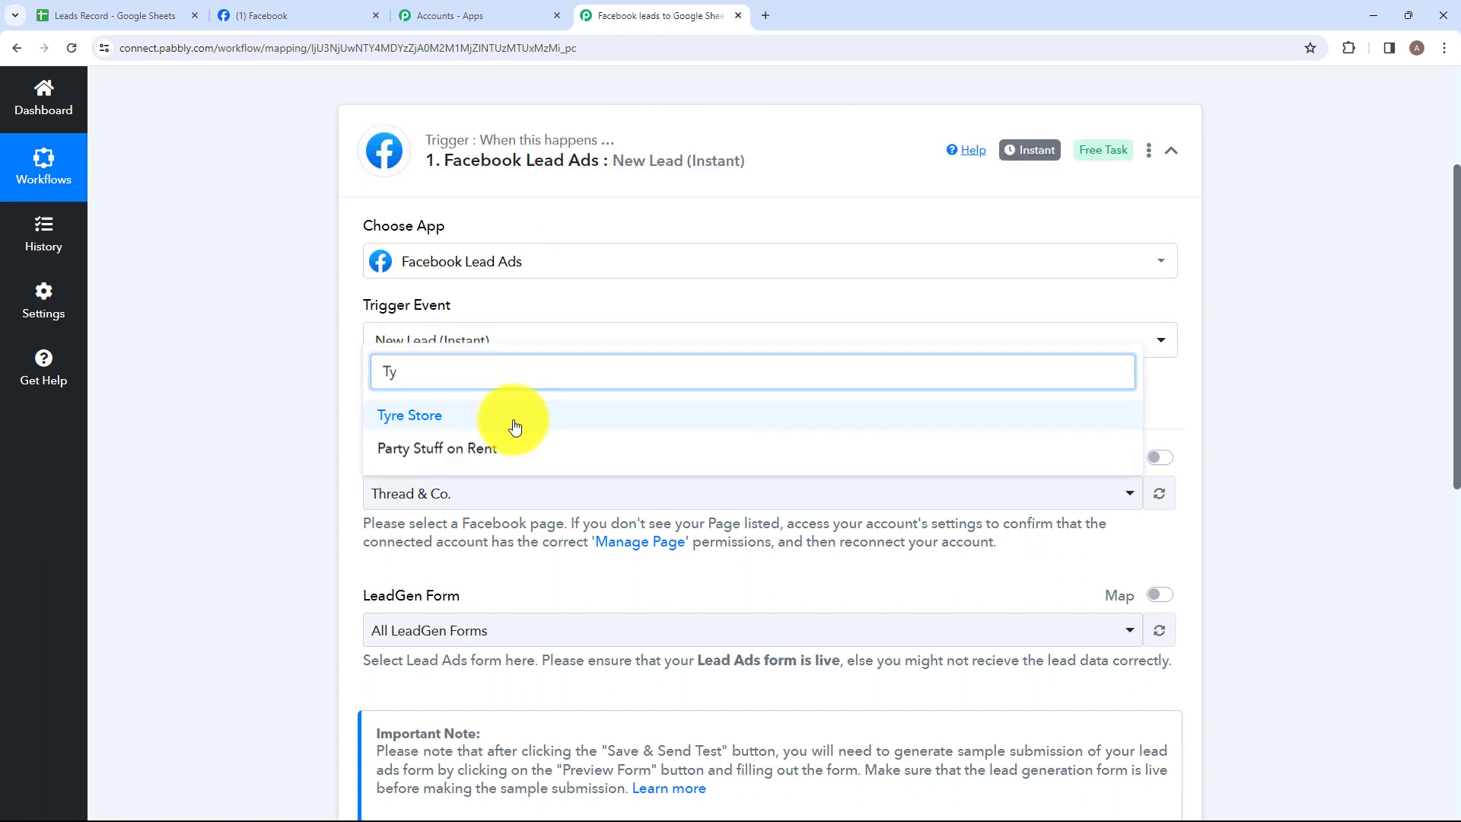
click(525, 418)
scroll(533, 472, down, 2)
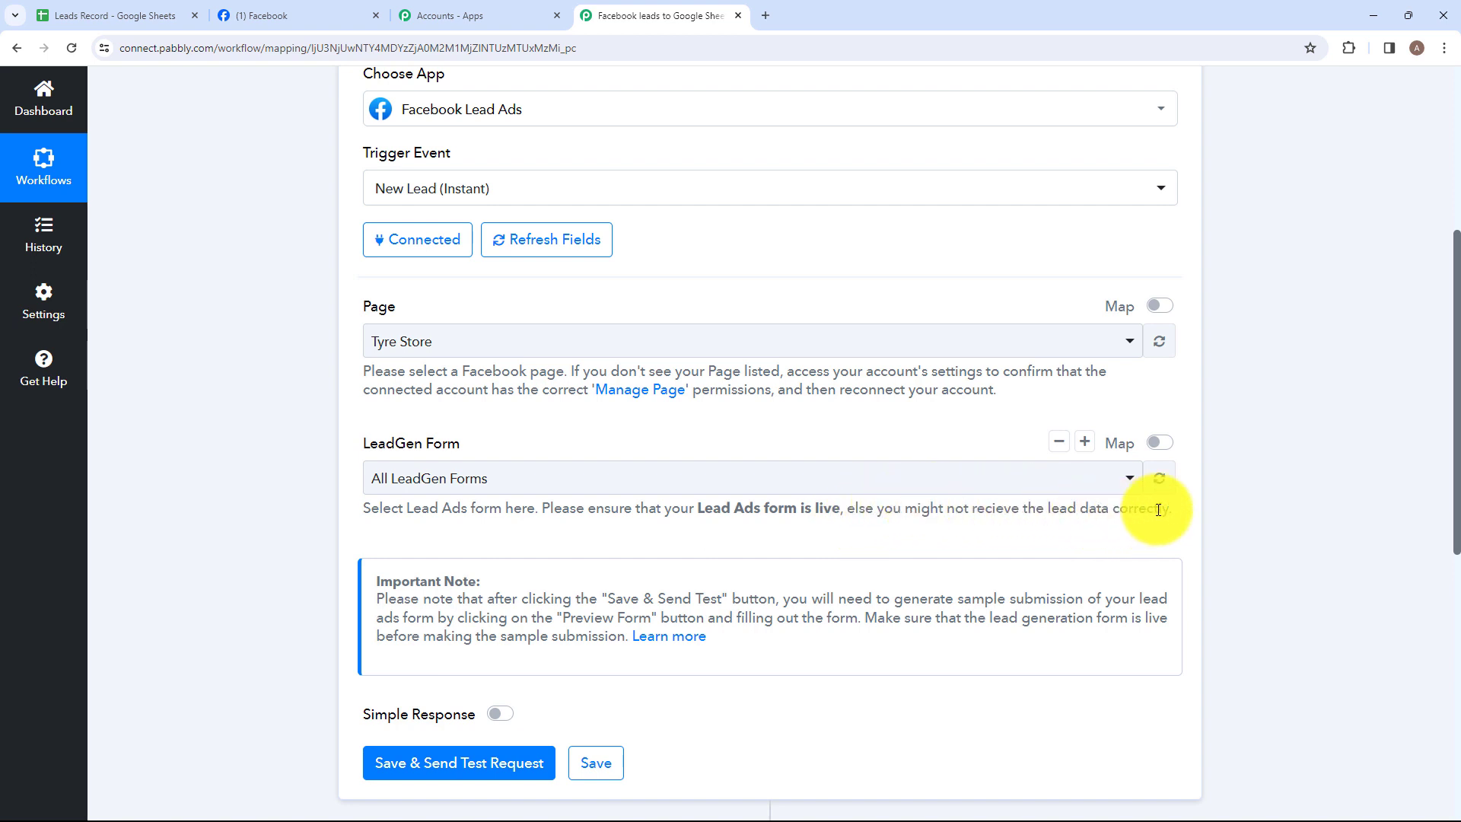
Step: Set the trigger's LeadGen Form to Tyre Store Contact Form! and save it with a test request
click(576, 484)
click(580, 599)
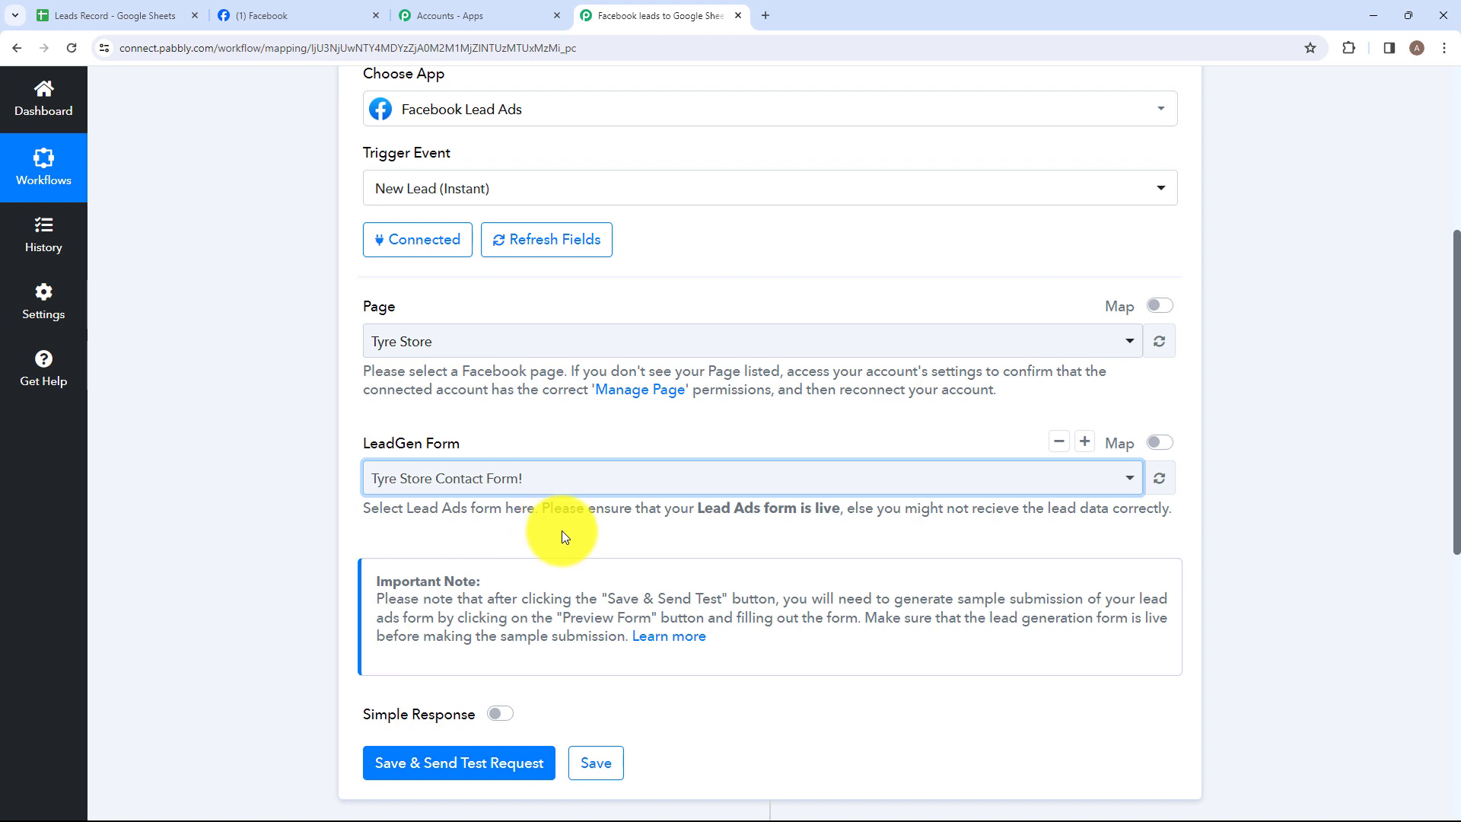
scroll(562, 536, down, 1)
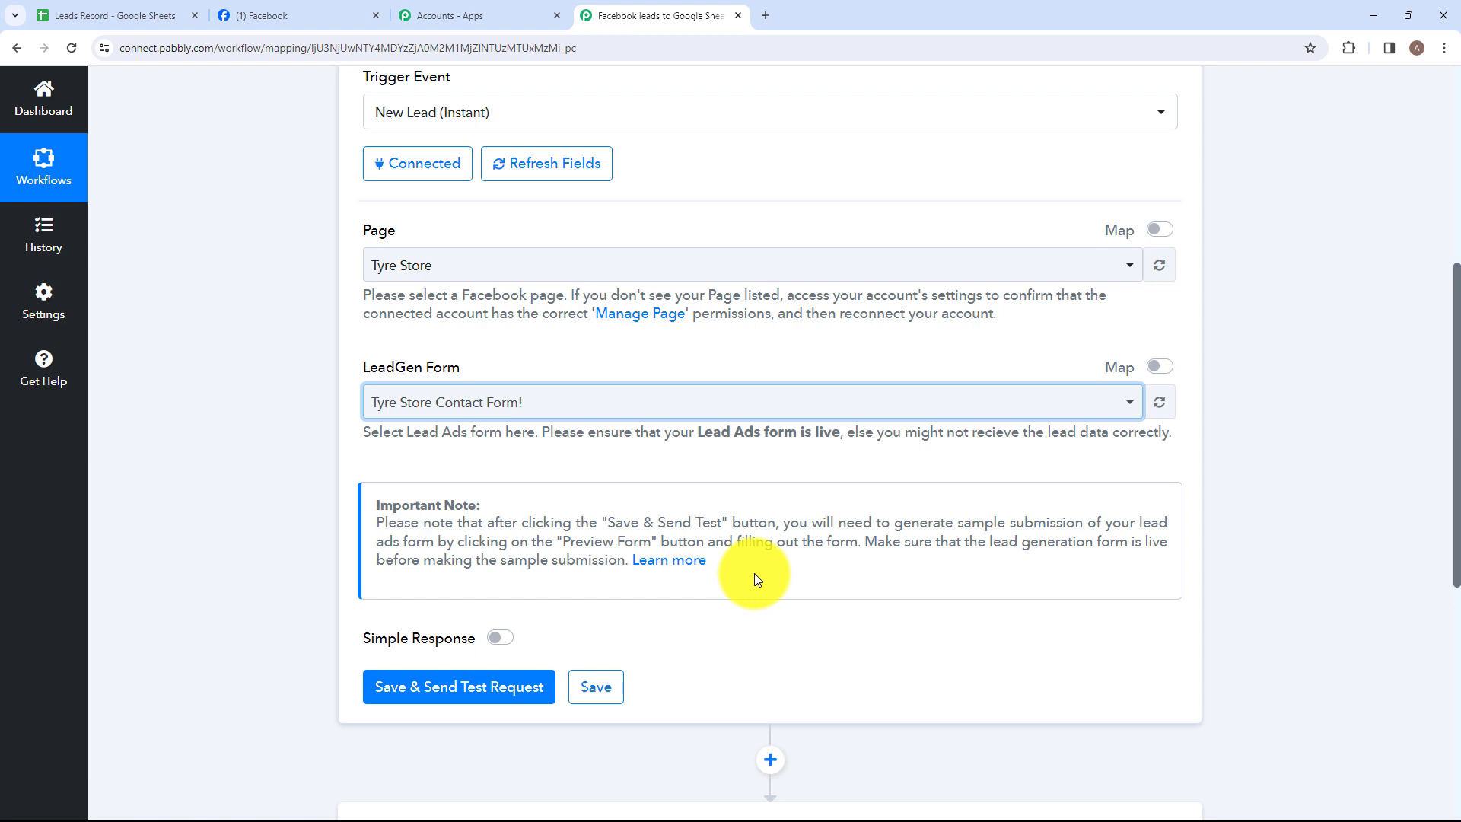
click(462, 701)
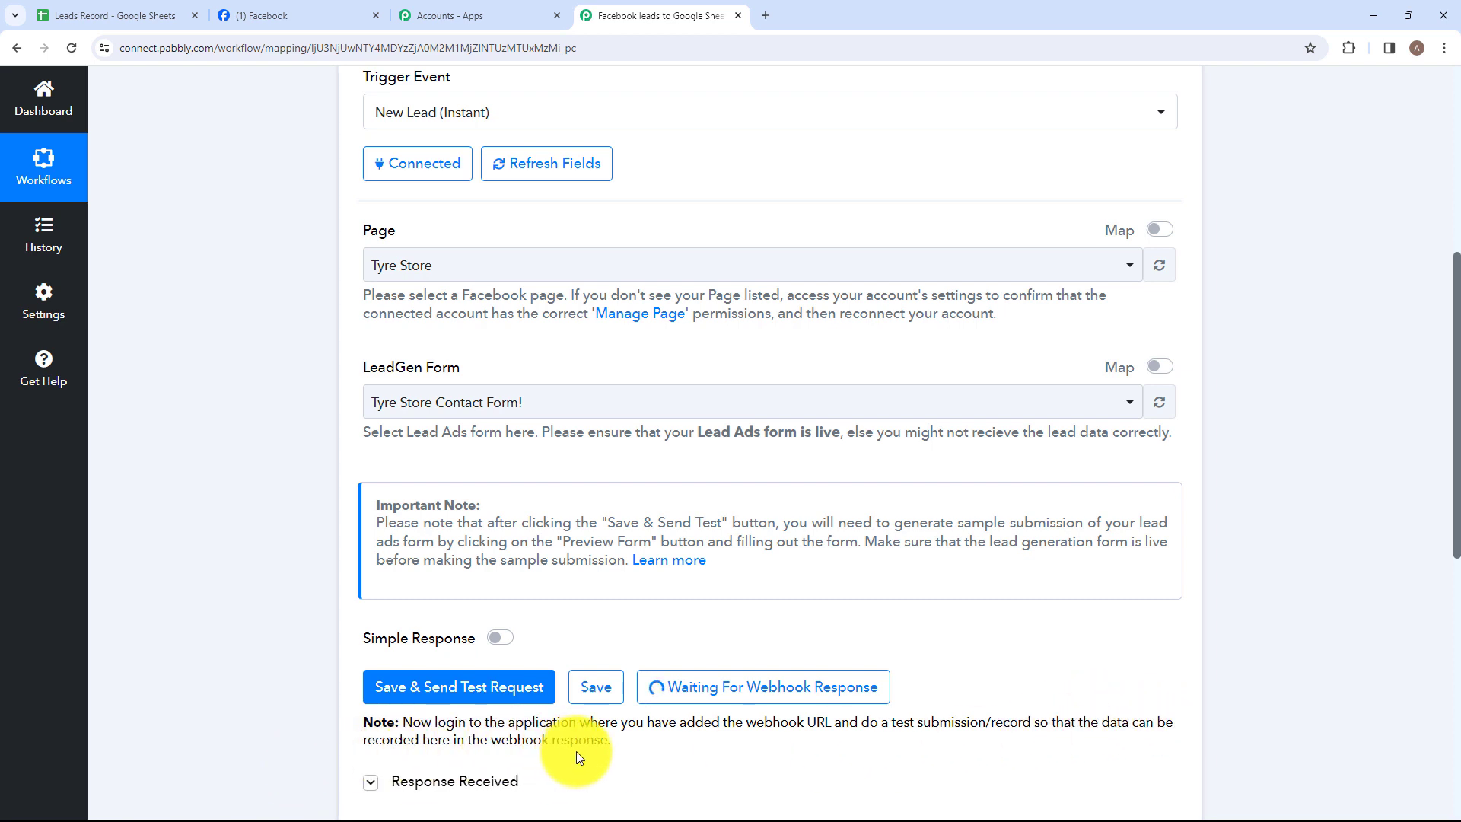
Step: Search the web for "meta for developers" in a new browser tab and open the Meta for Developers site
click(766, 16)
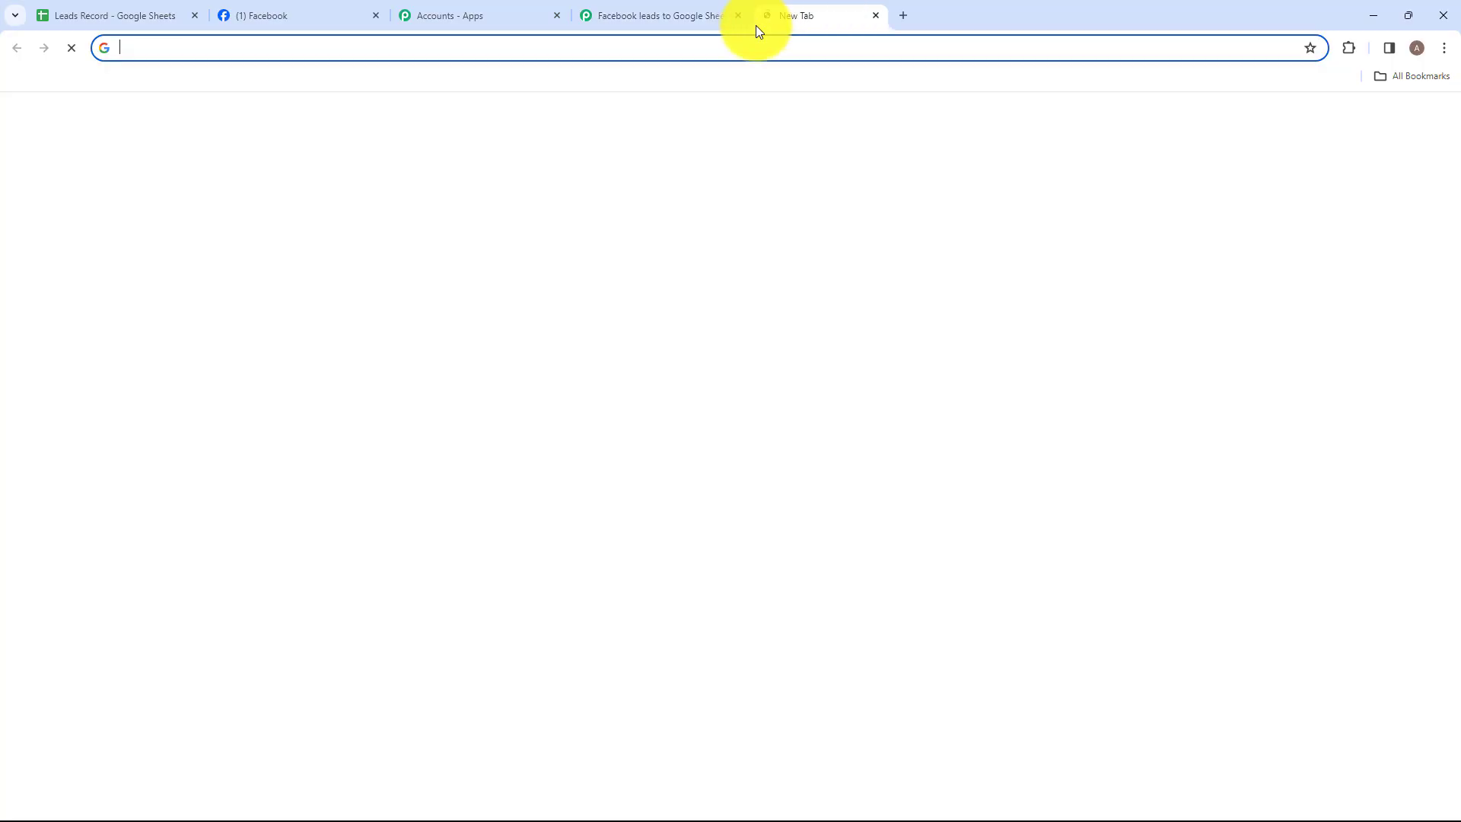
key(Caps_Lock)
text(Meta)
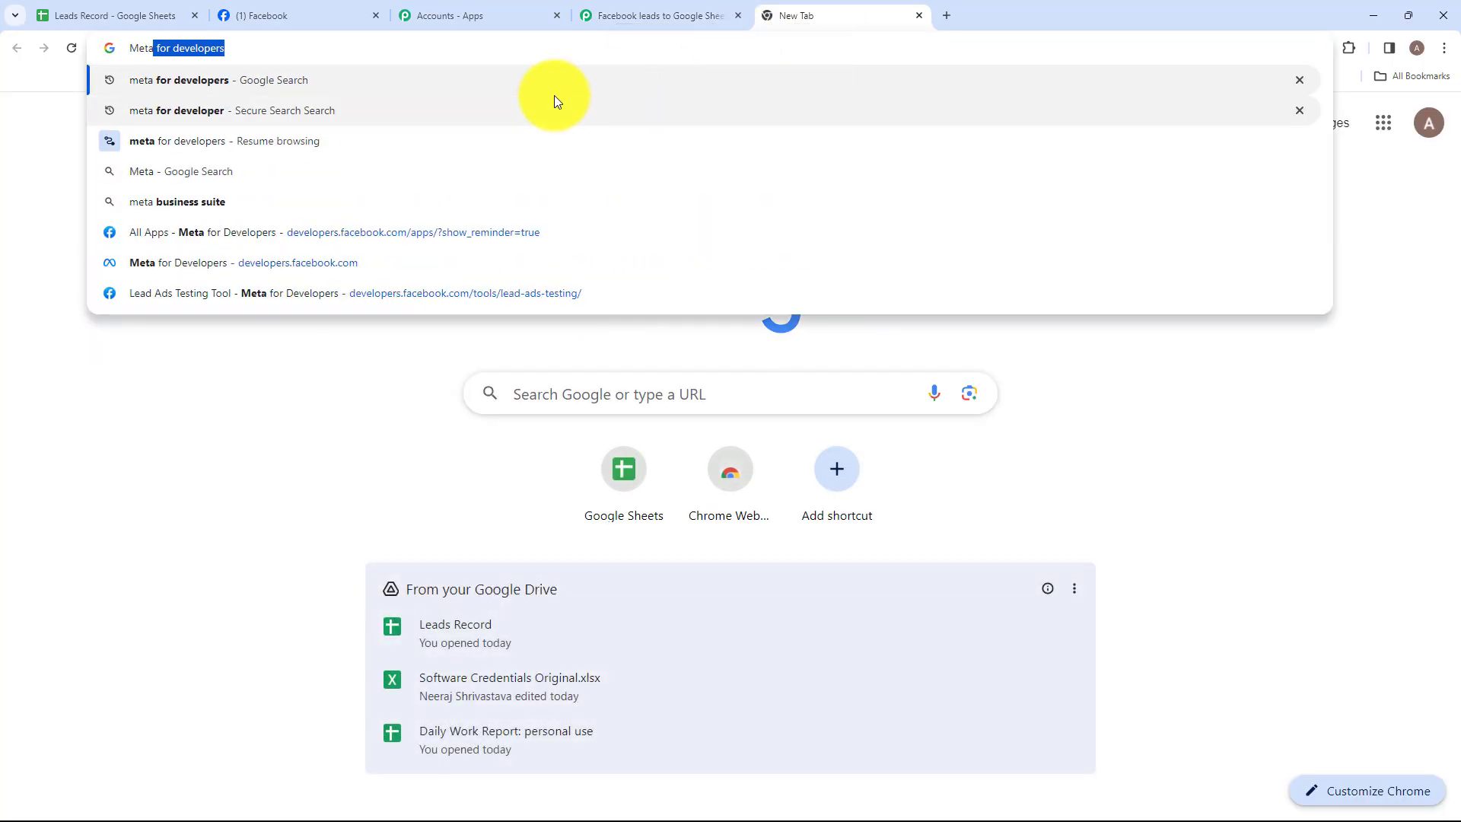
key(Return)
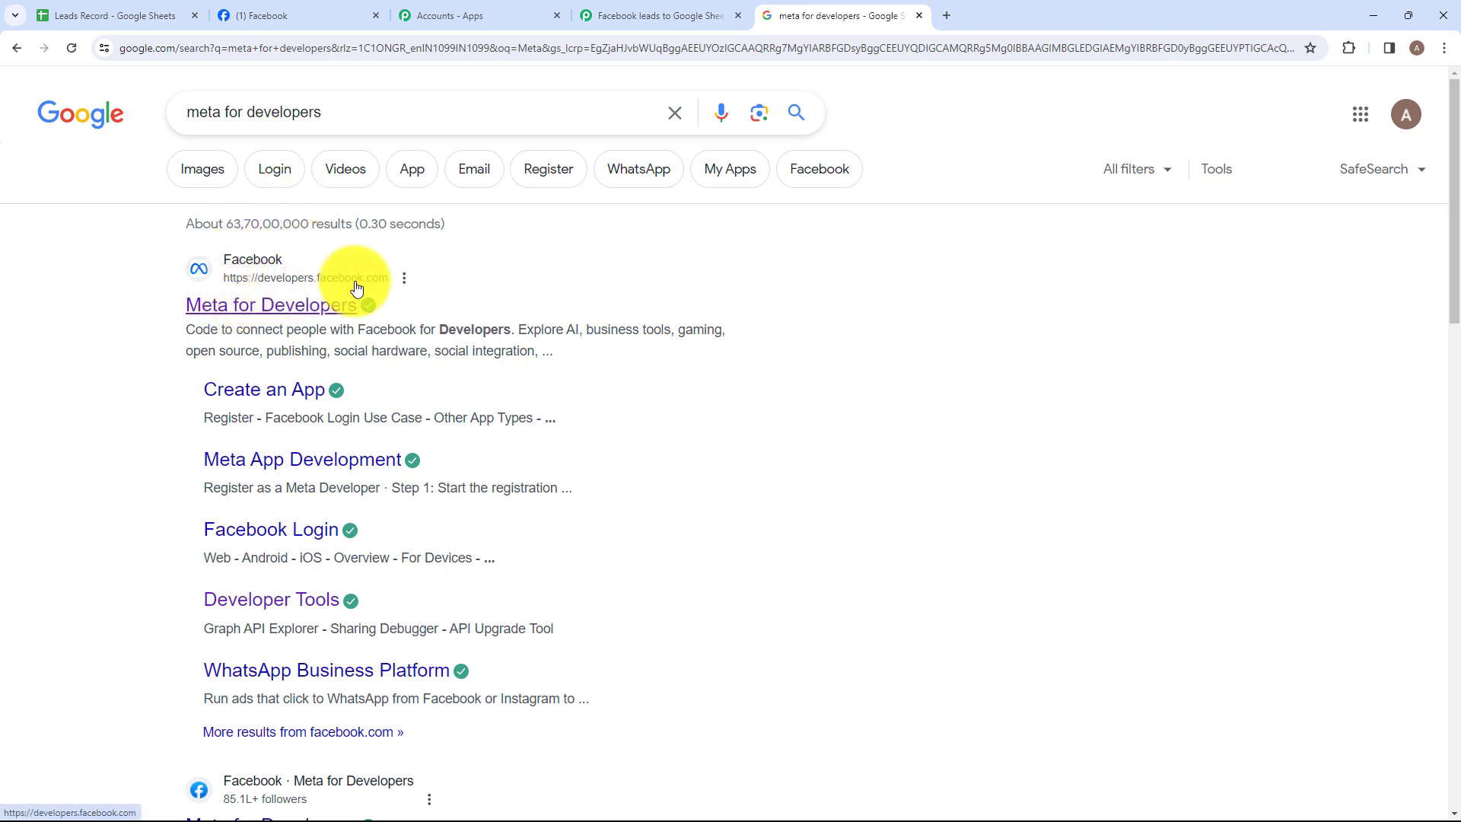
click(275, 314)
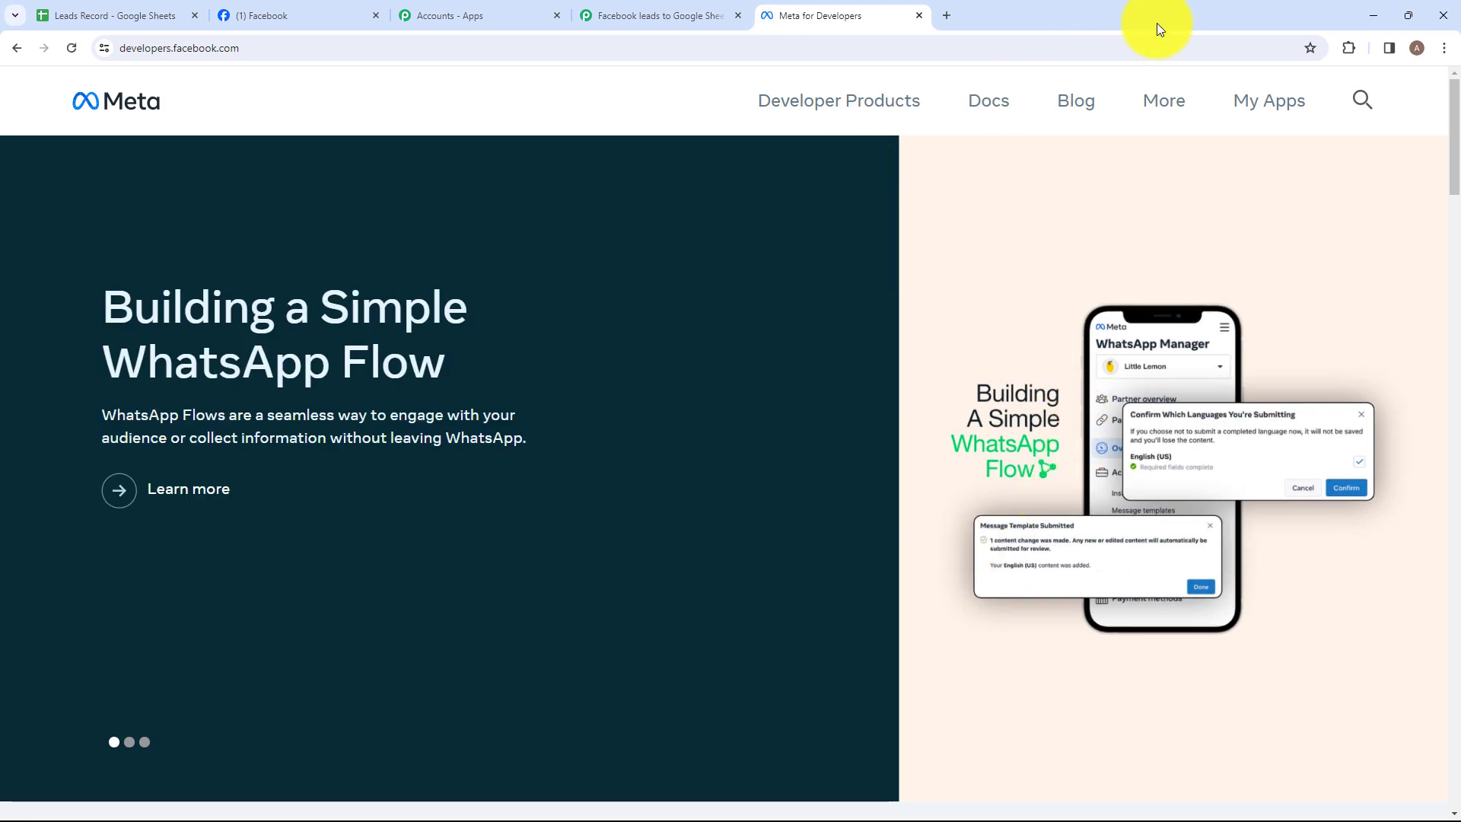
Step: Open the Lead Ads Testing Tool from the Meta developer tools
click(1159, 101)
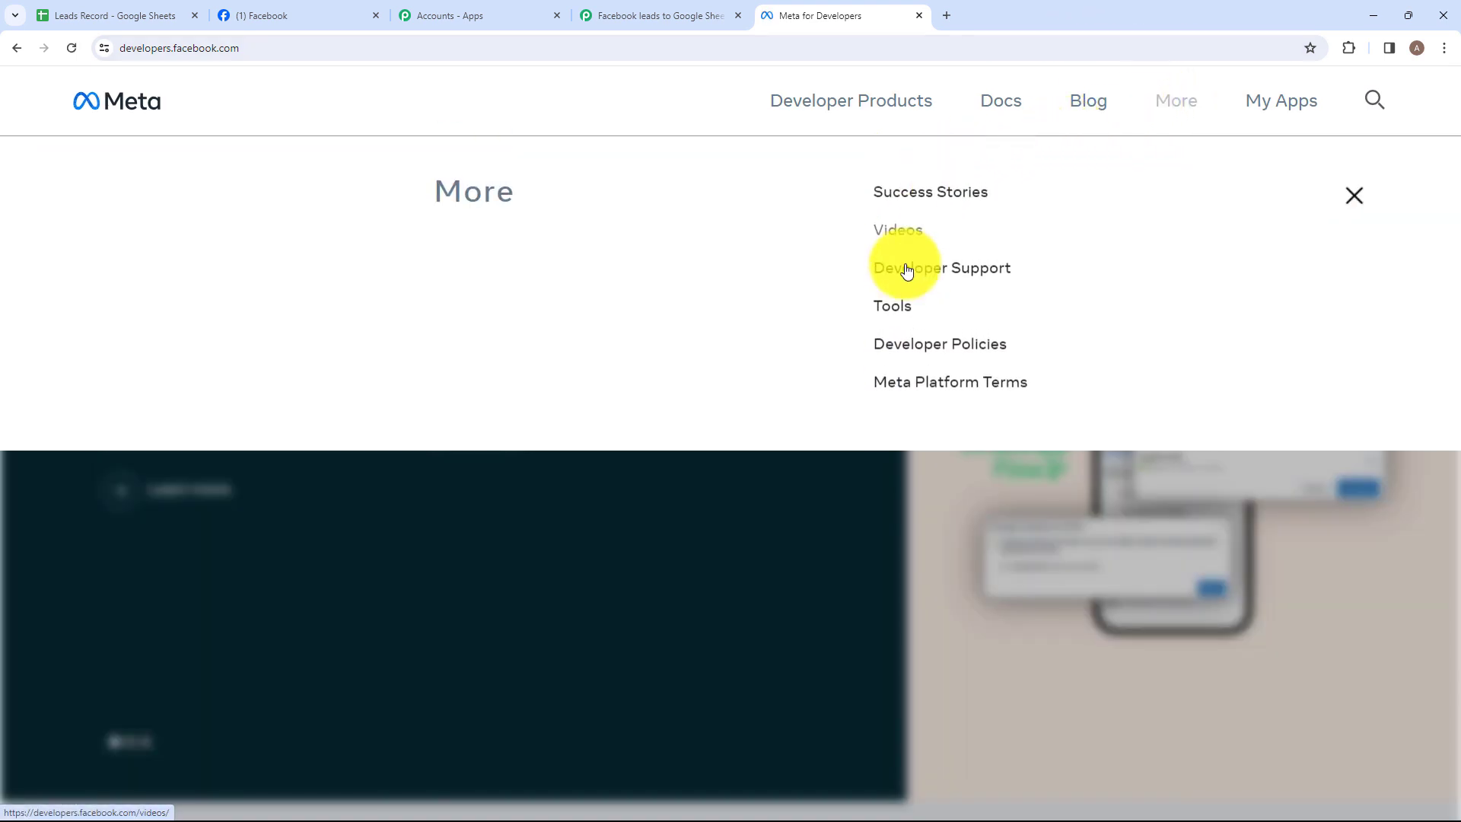
click(903, 313)
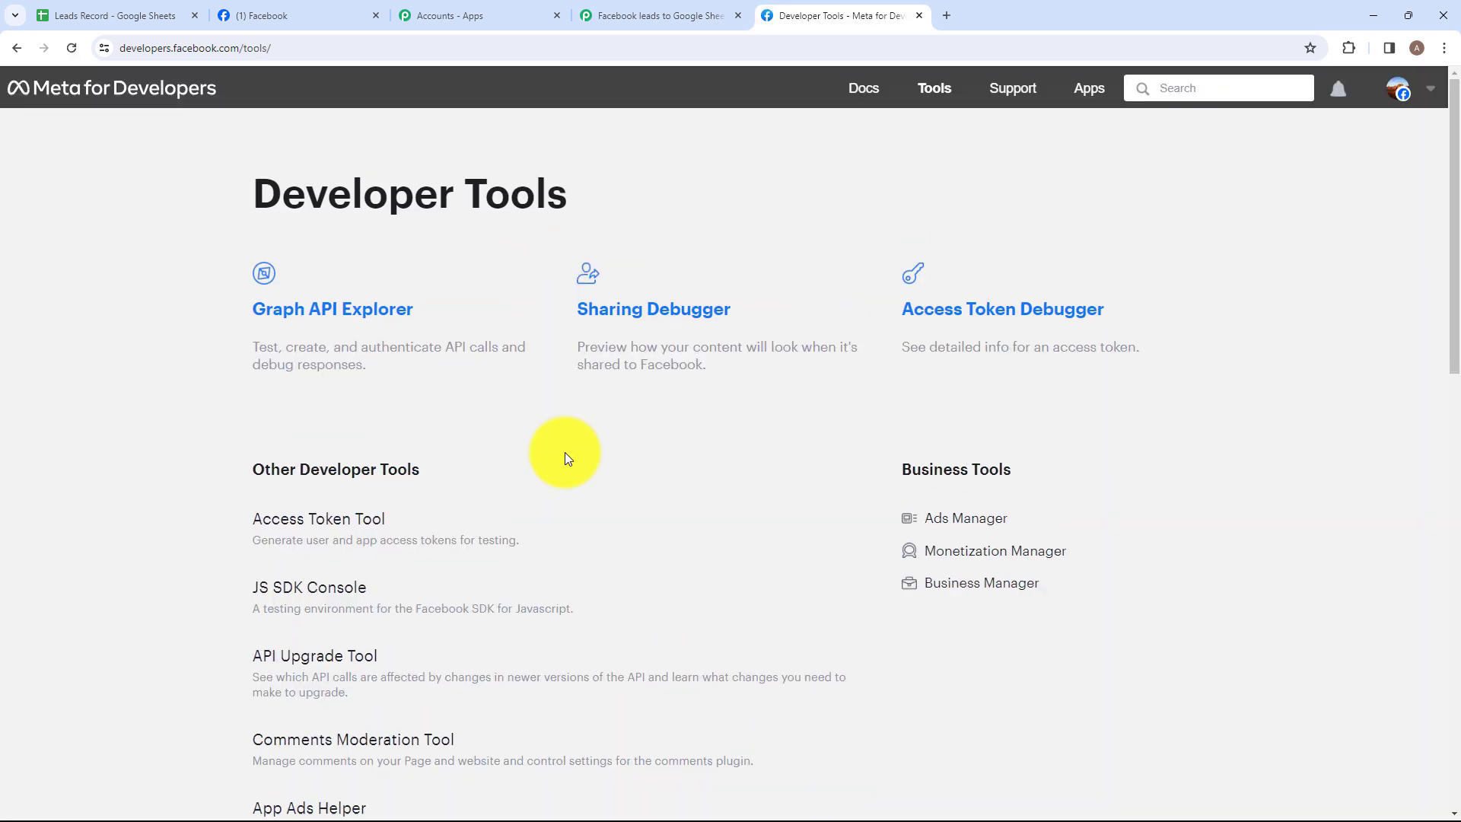
scroll(564, 455, down, 3)
scroll(565, 458, down, 1)
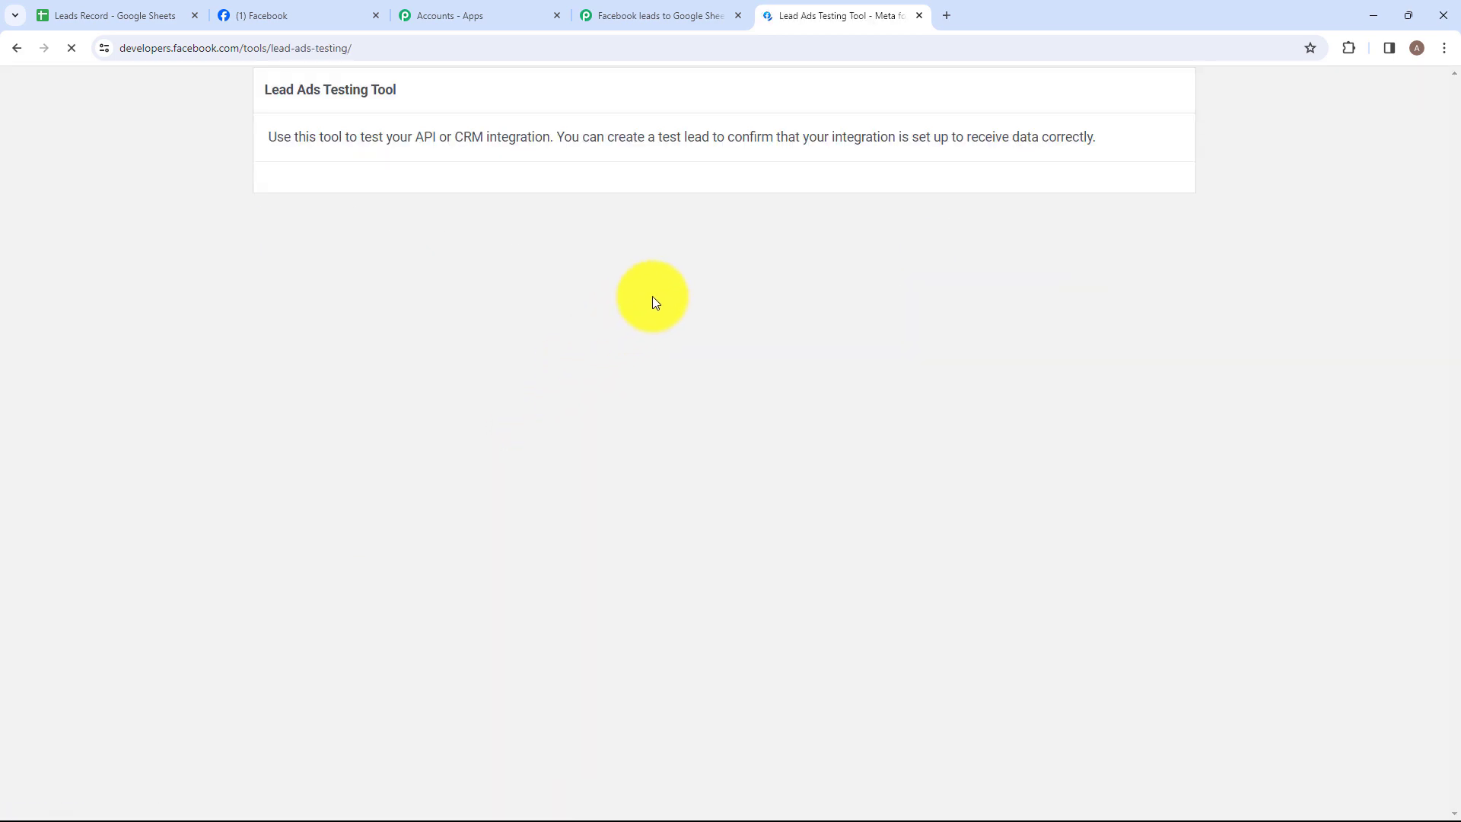
drag(261, 130, 432, 136)
click(431, 134)
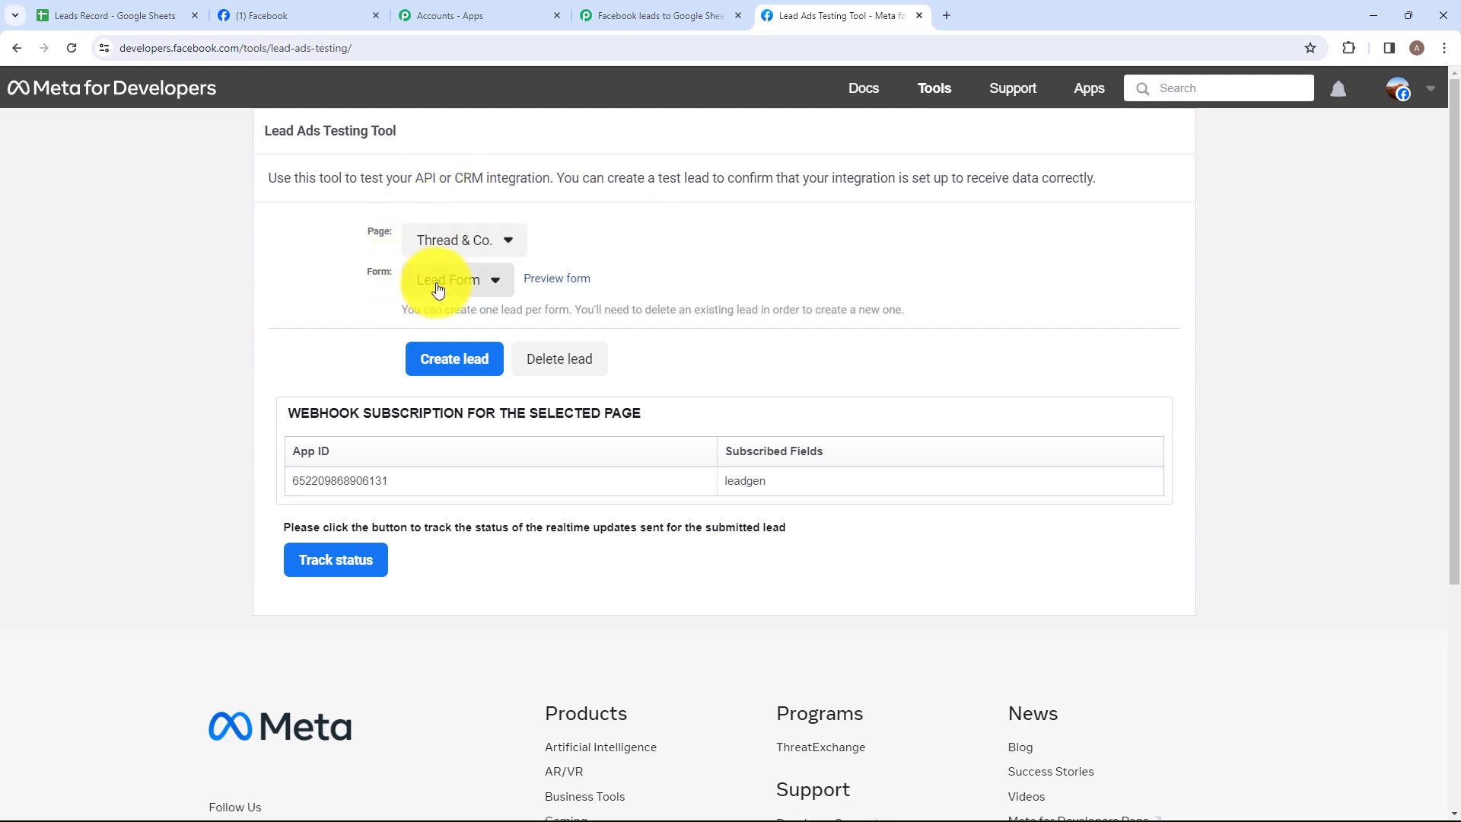
Step: Choose the Tyre Store page in the Lead Ads Testing Tool
click(466, 251)
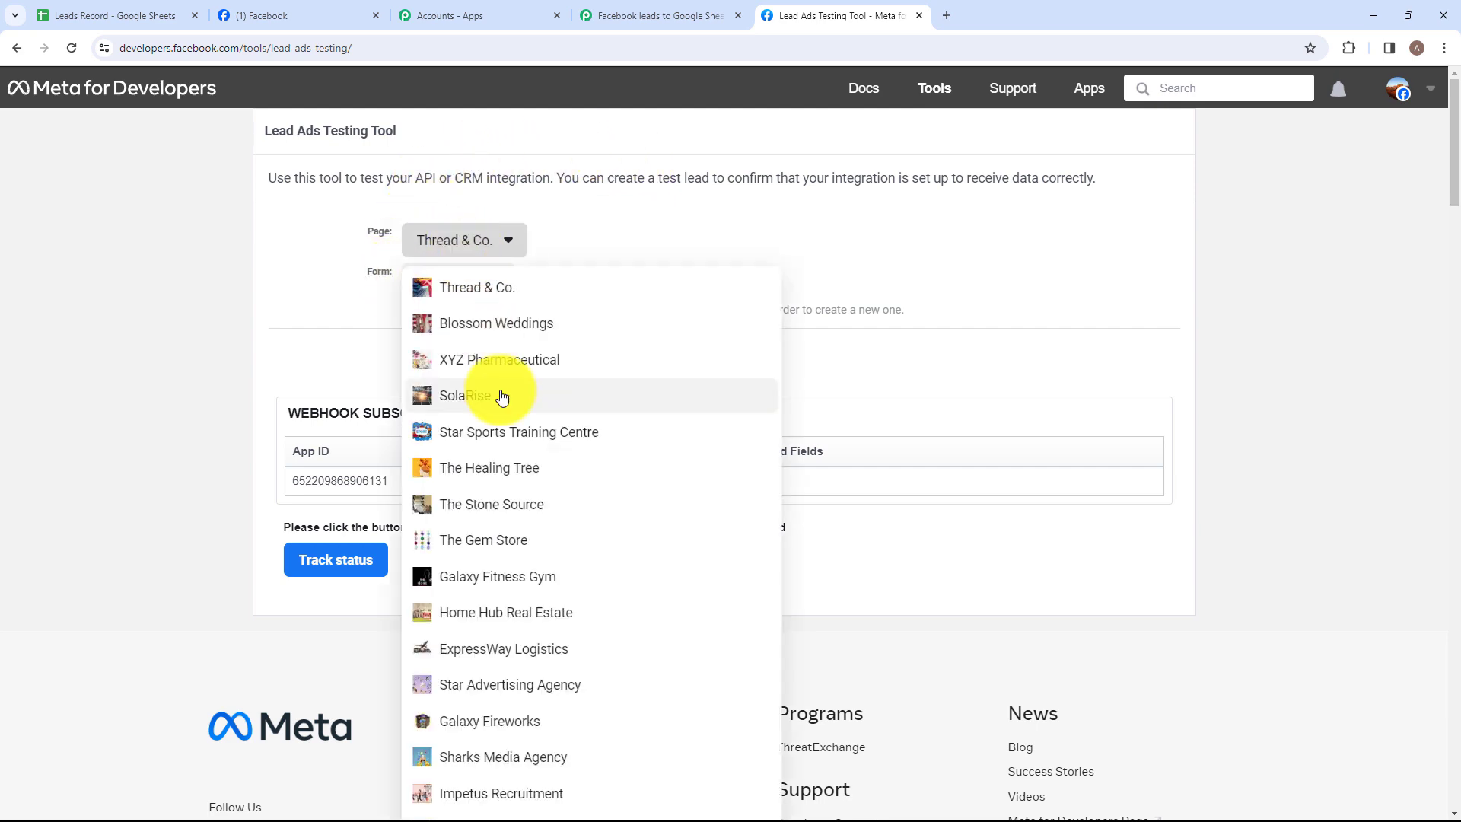
scroll(505, 555, down, 5)
click(505, 555)
scroll(456, 561, up, 3)
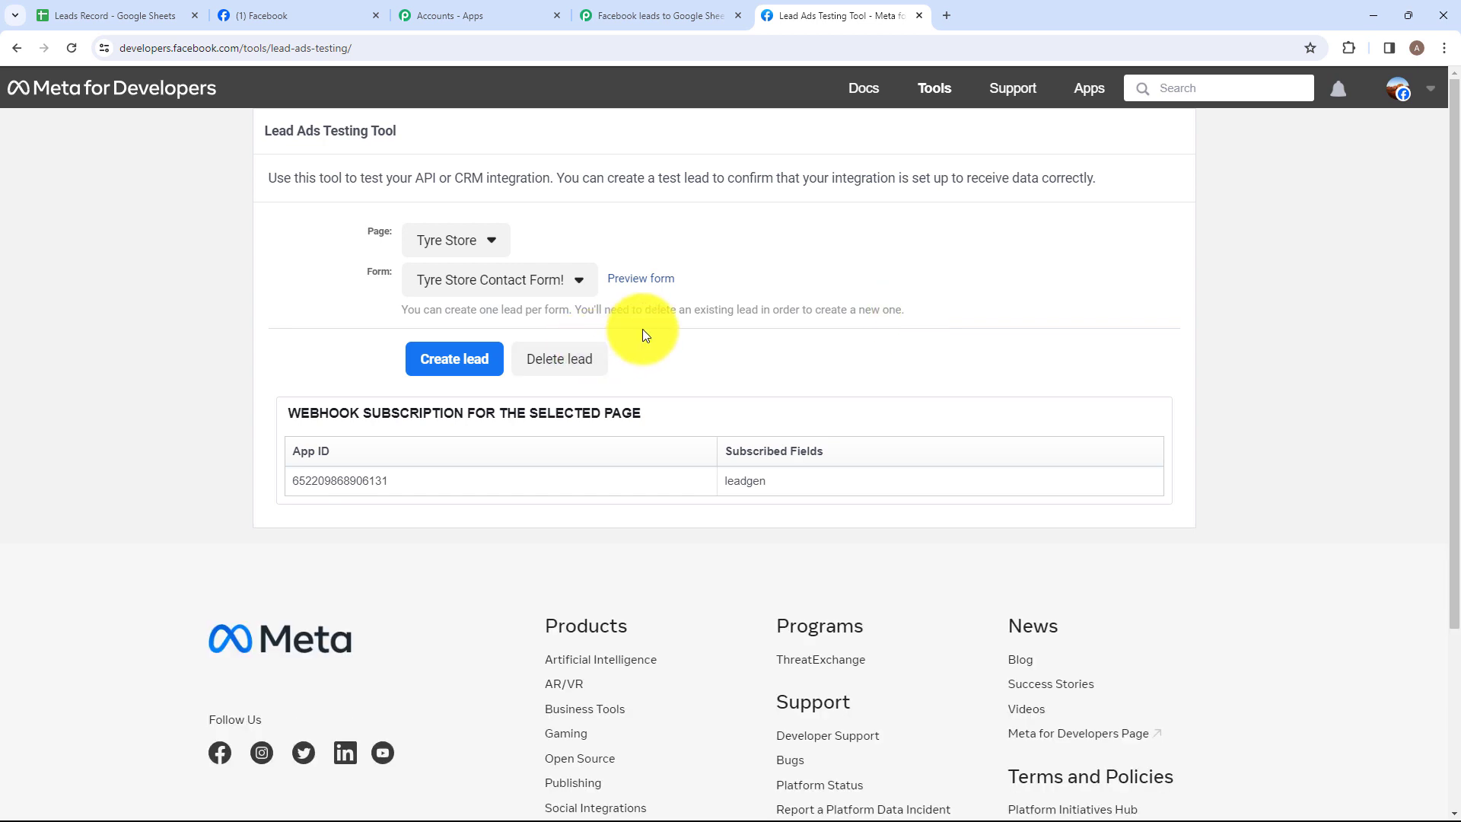
Step: Preview Tyre Store Contact Form! and submit a test lead with a sample full name, email and phone number
click(630, 282)
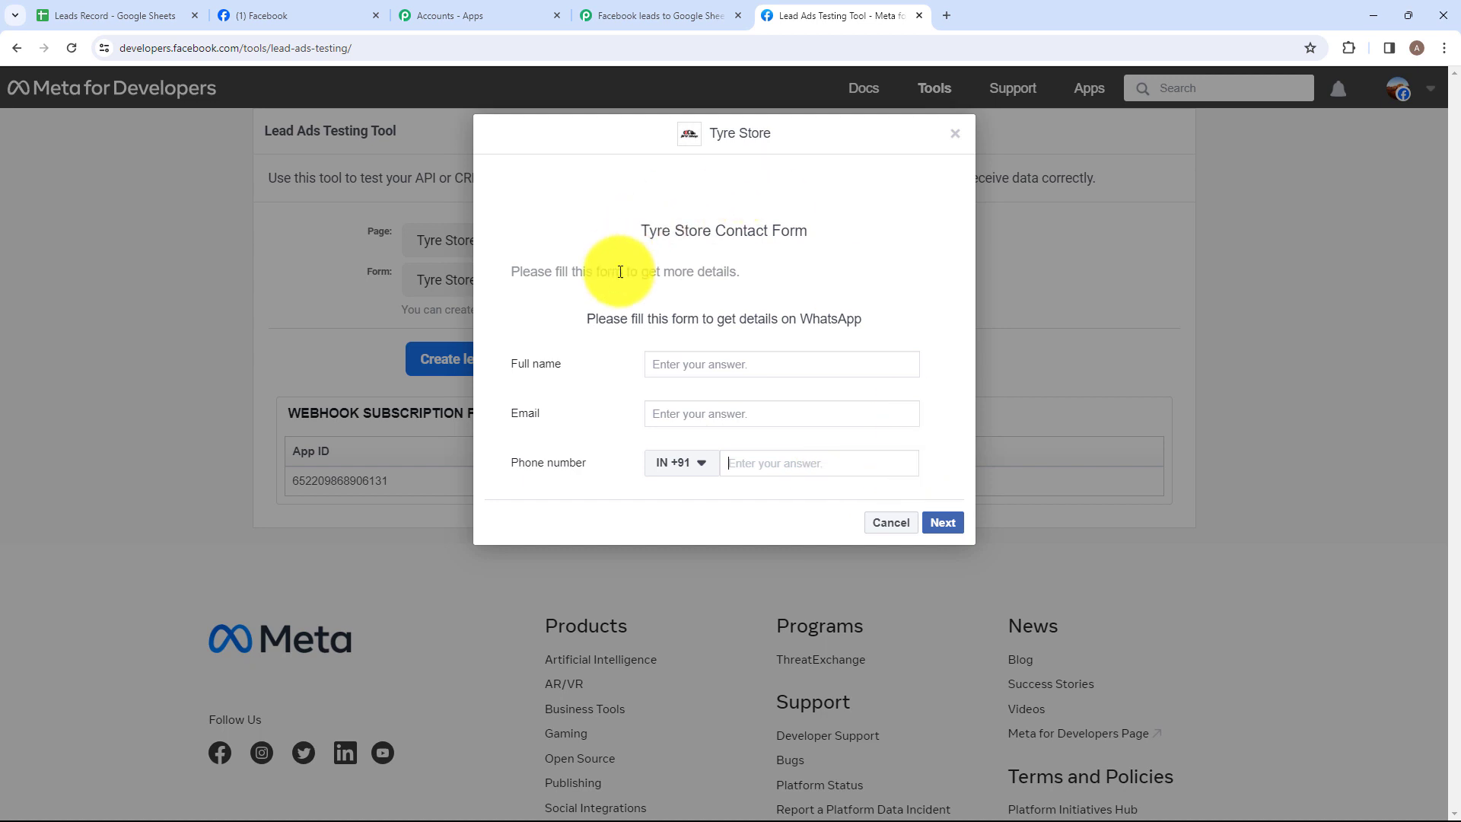
key(Caps_Lock)
click(680, 357)
click(685, 402)
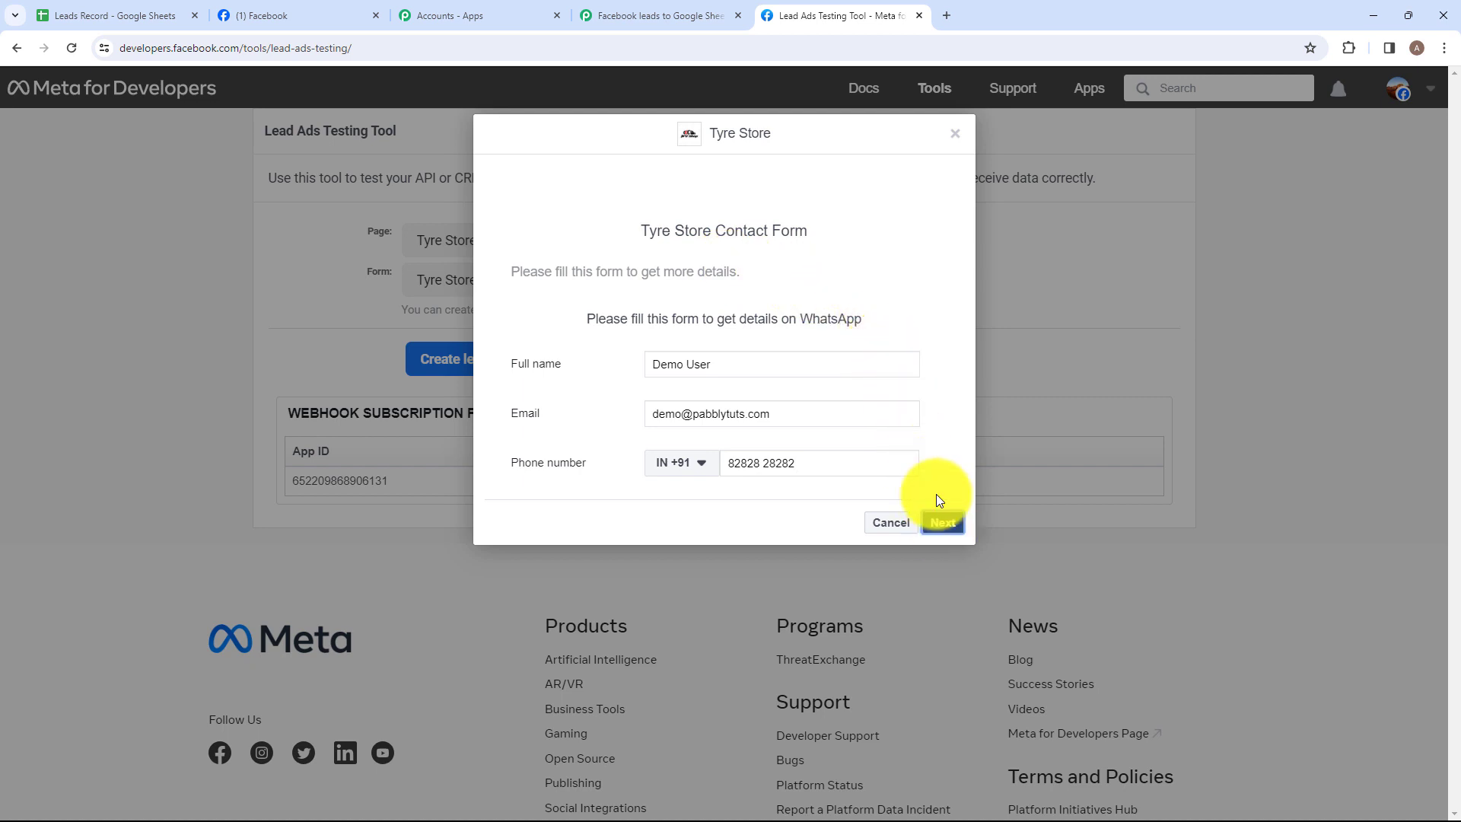
click(943, 522)
click(927, 361)
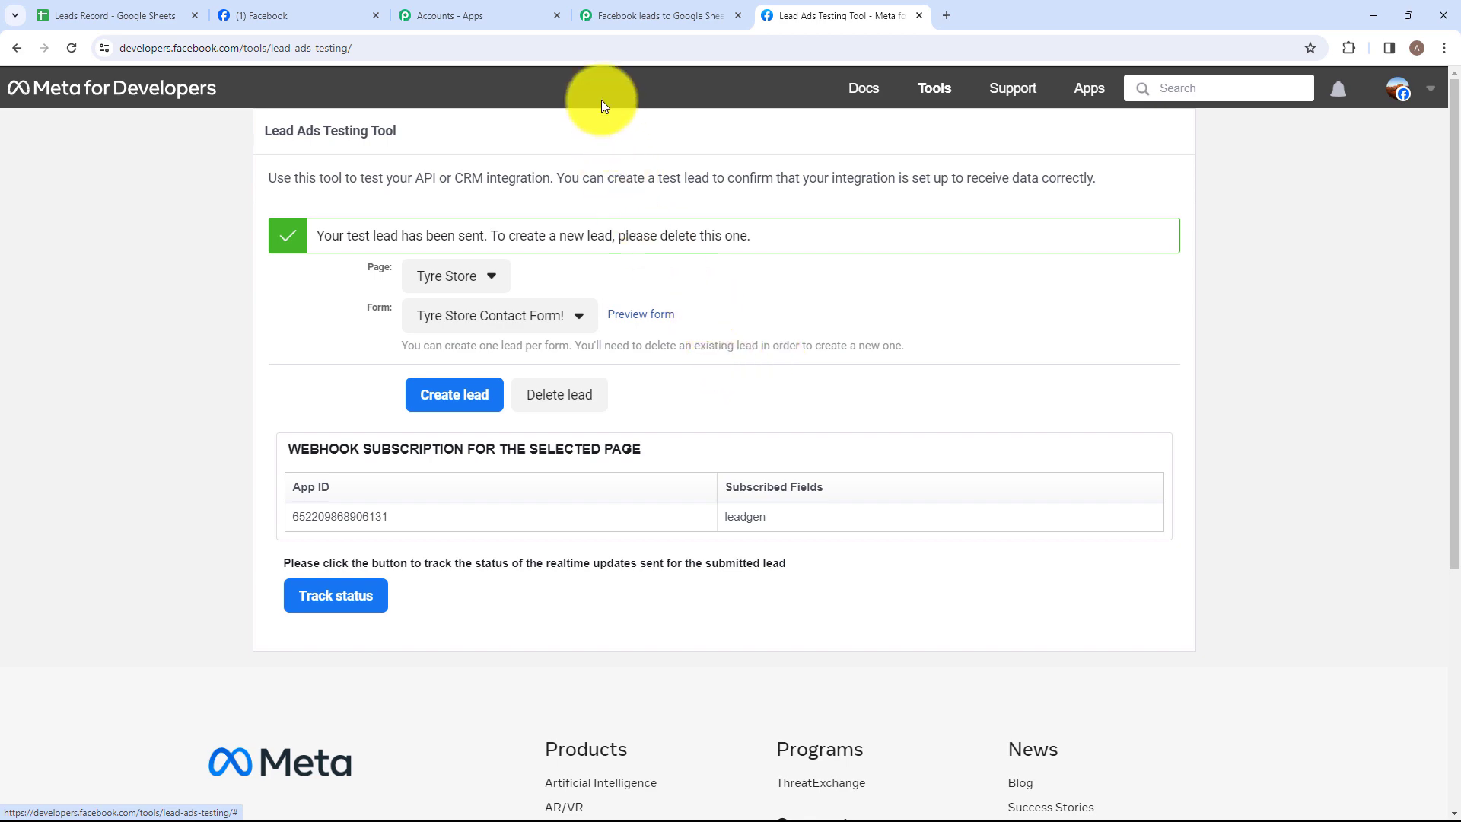
Step: Return to the Pabbly Connect workflow and examine the lead's name, email and phone number in the captured trigger response
click(652, 7)
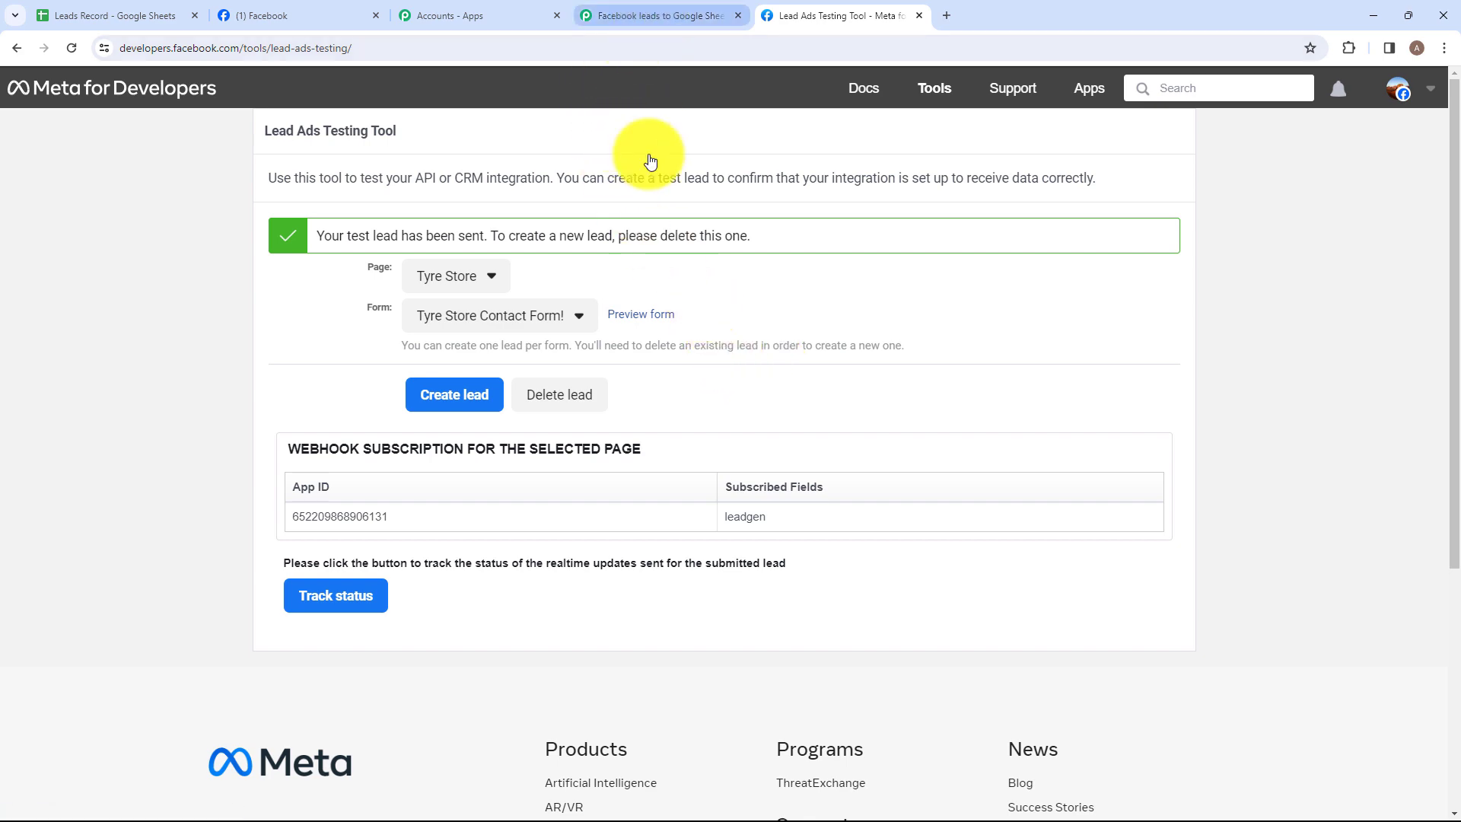
scroll(685, 501, down, 4)
scroll(685, 508, down, 3)
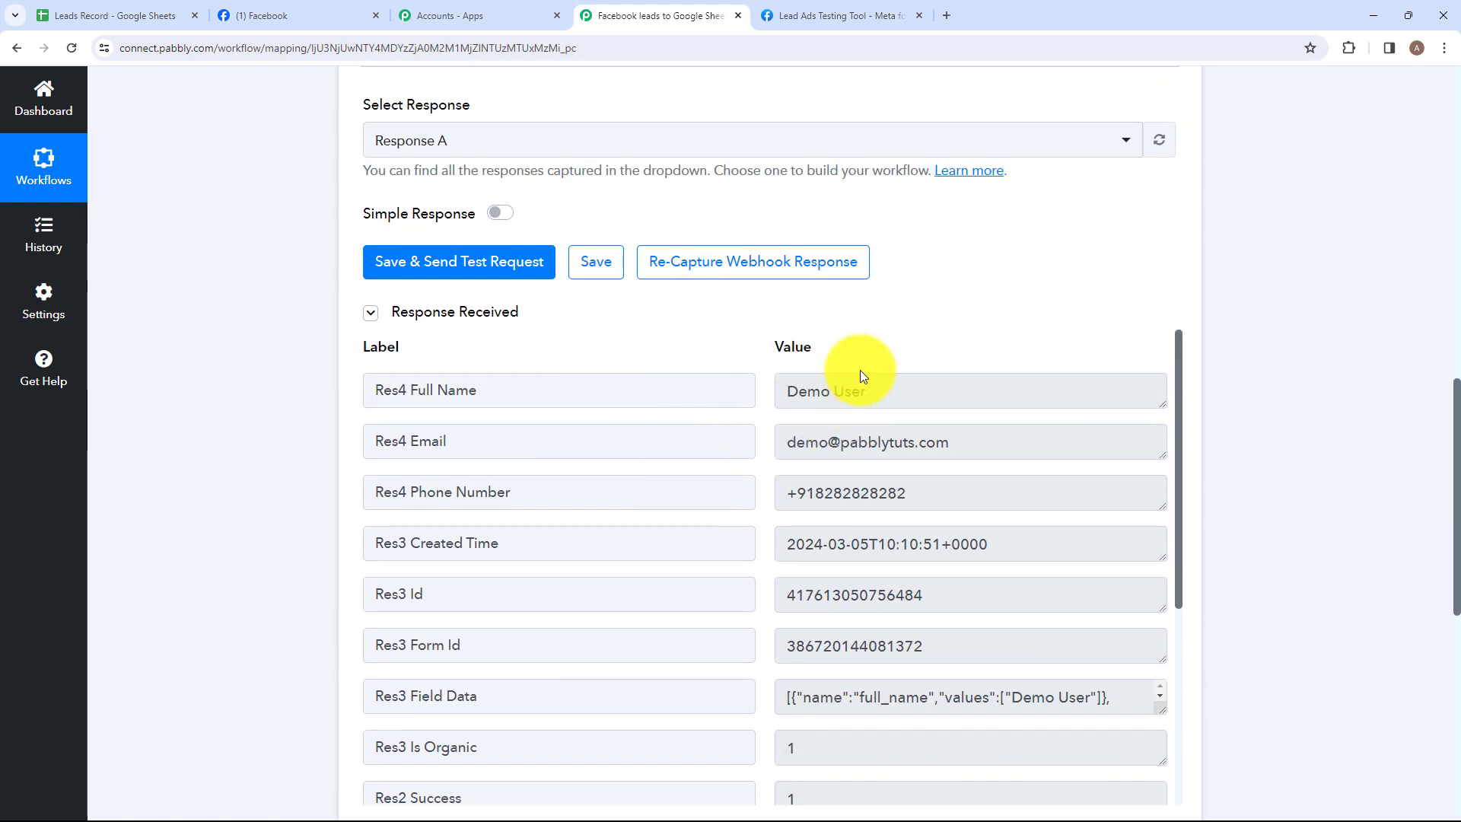
drag(880, 392, 767, 391)
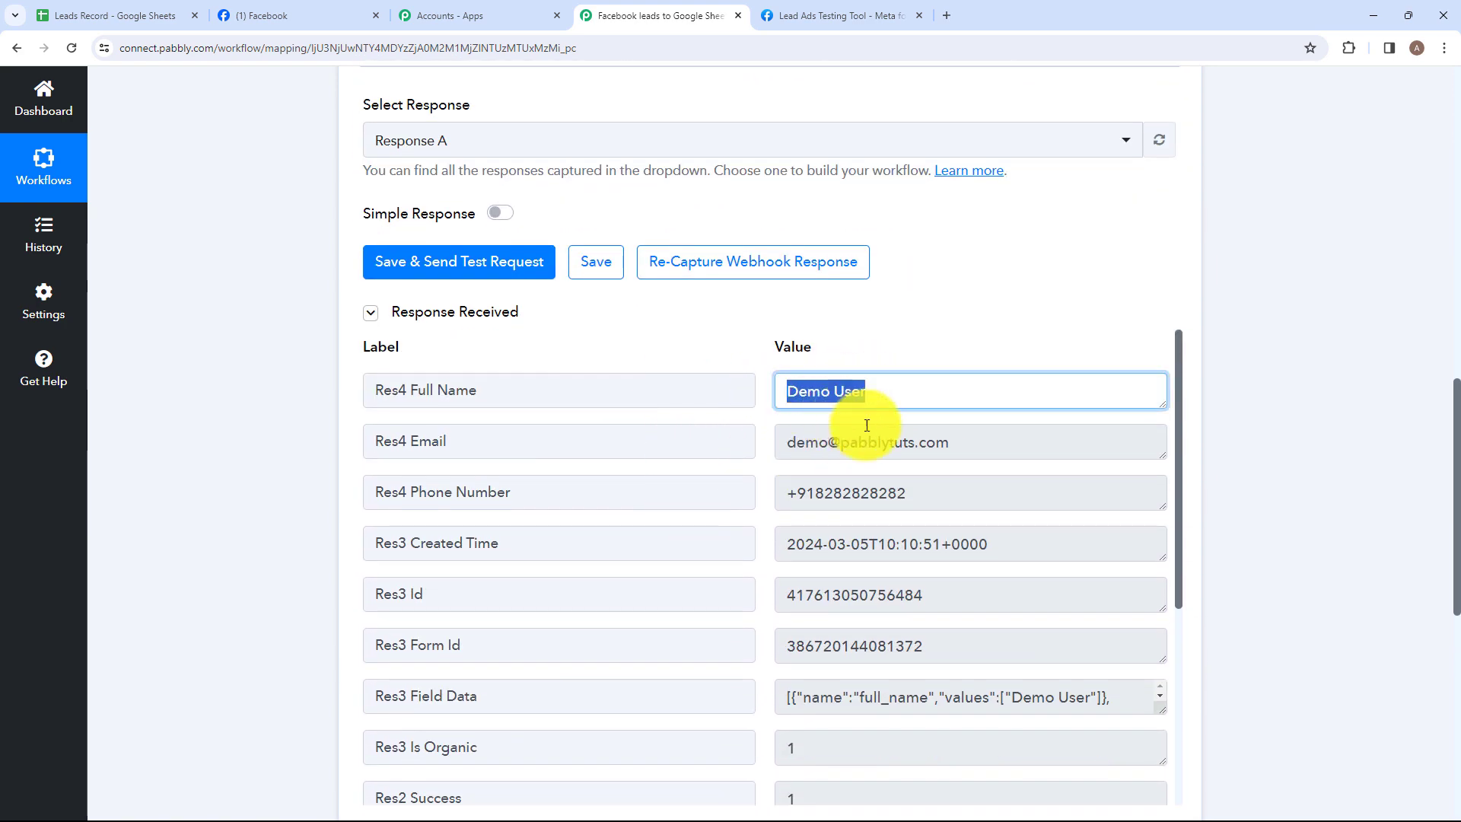
click(977, 440)
drag(977, 439, 792, 440)
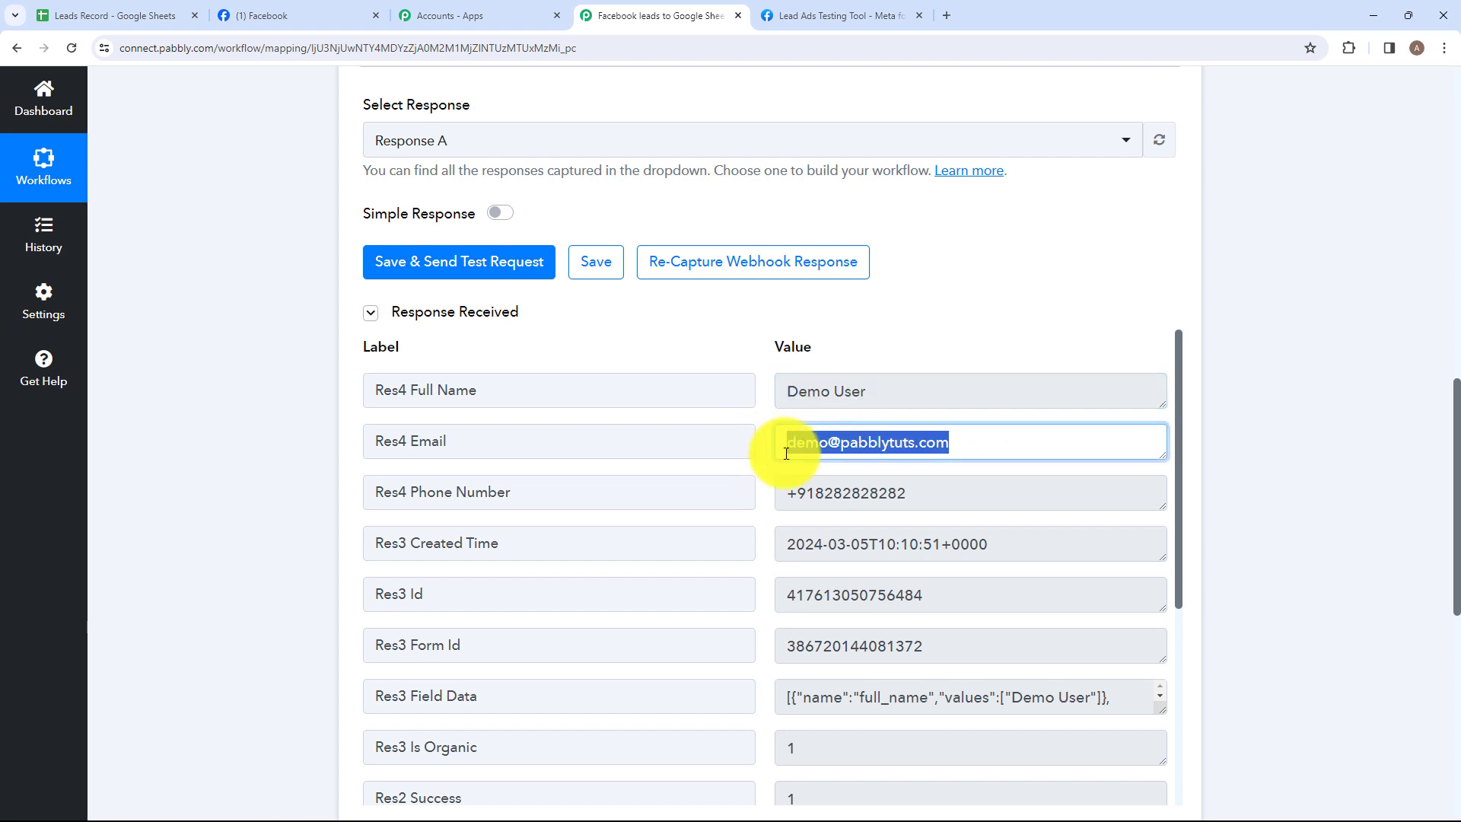
drag(944, 498, 796, 494)
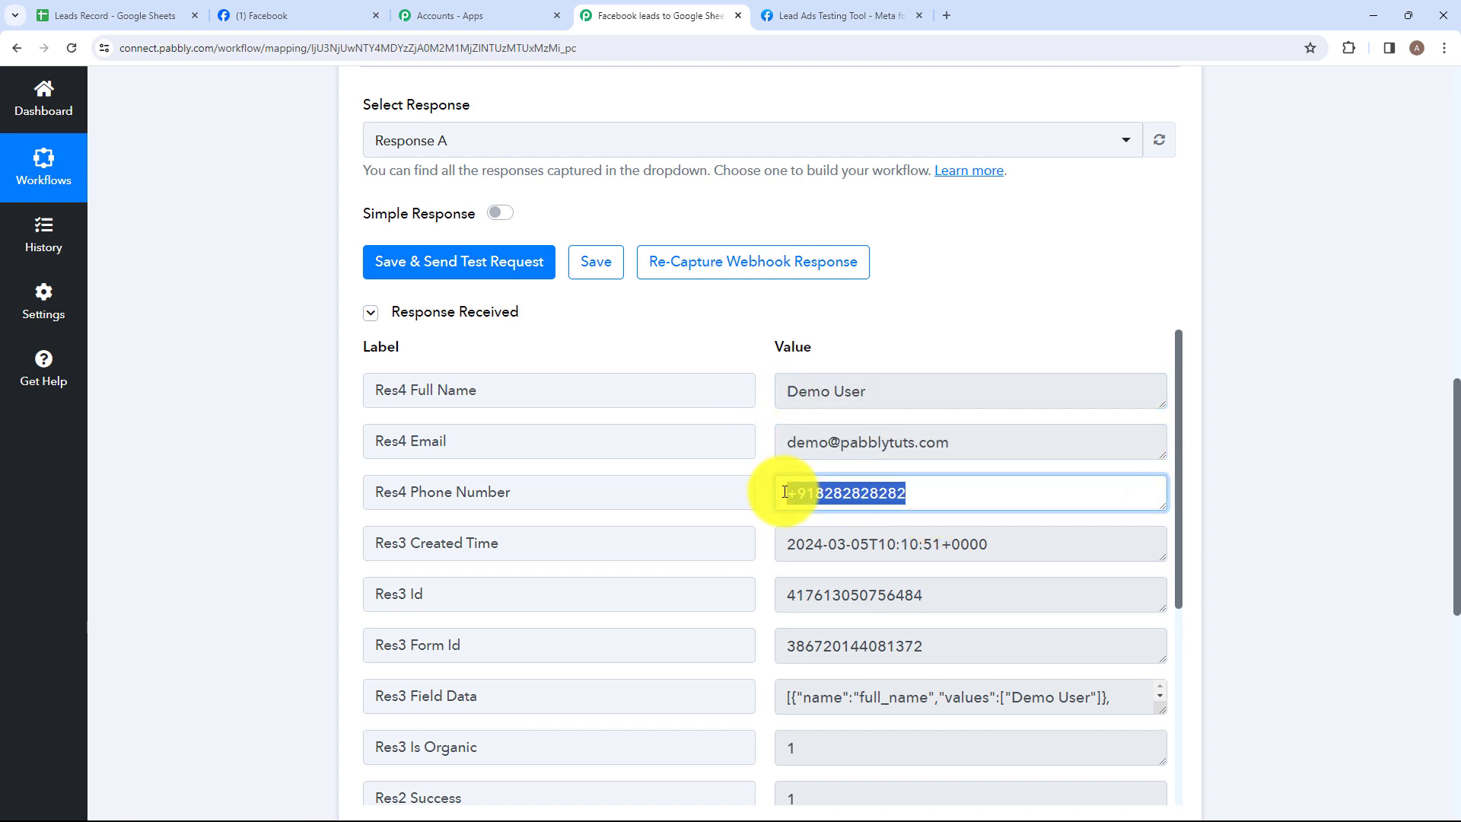
click(919, 497)
scroll(855, 620, down, 5)
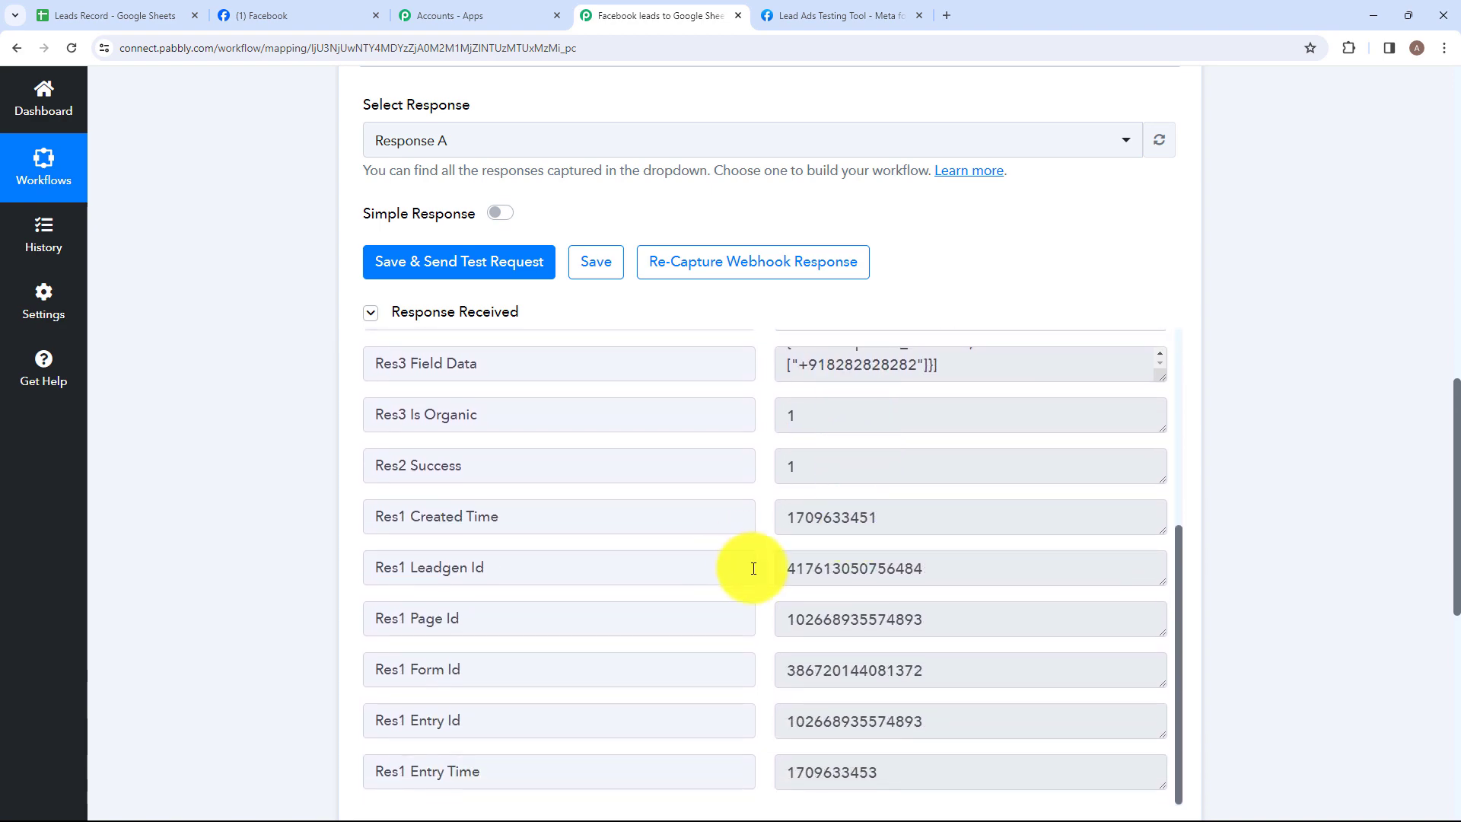
Step: Choose Google Sheets as the application for the workflow's action step
scroll(761, 567, down, 6)
click(602, 415)
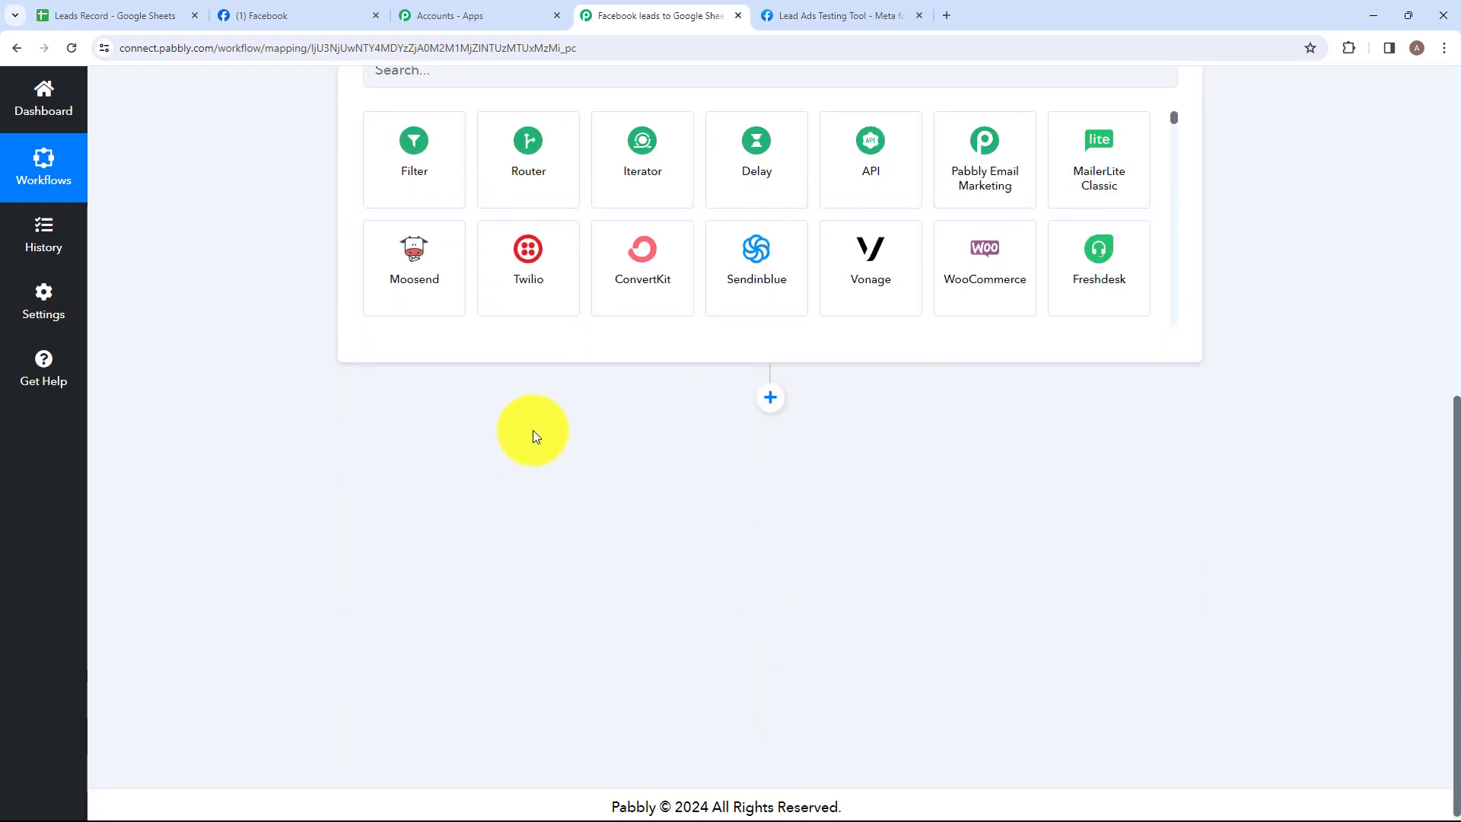
text(Goo)
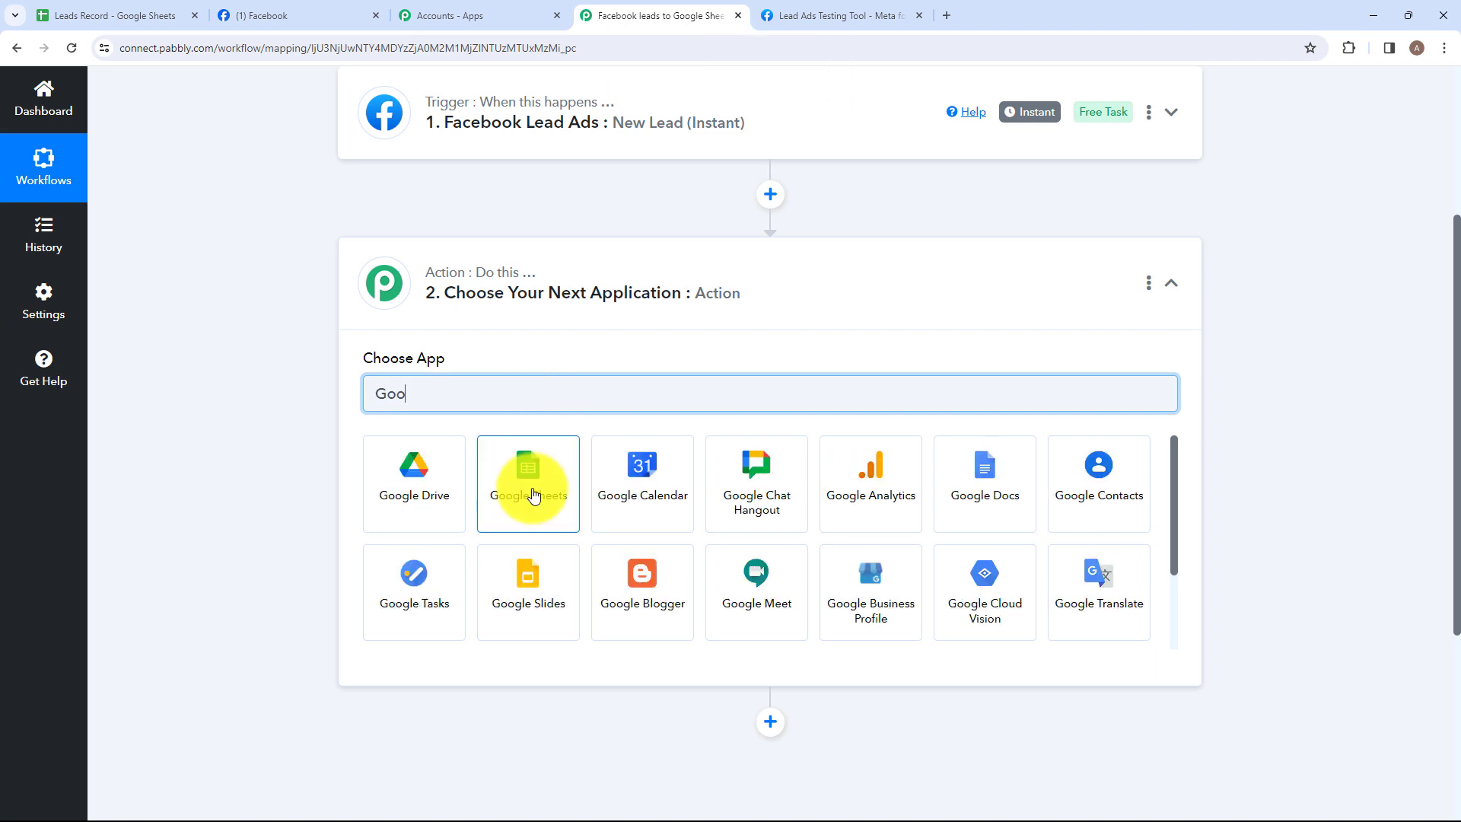
click(532, 493)
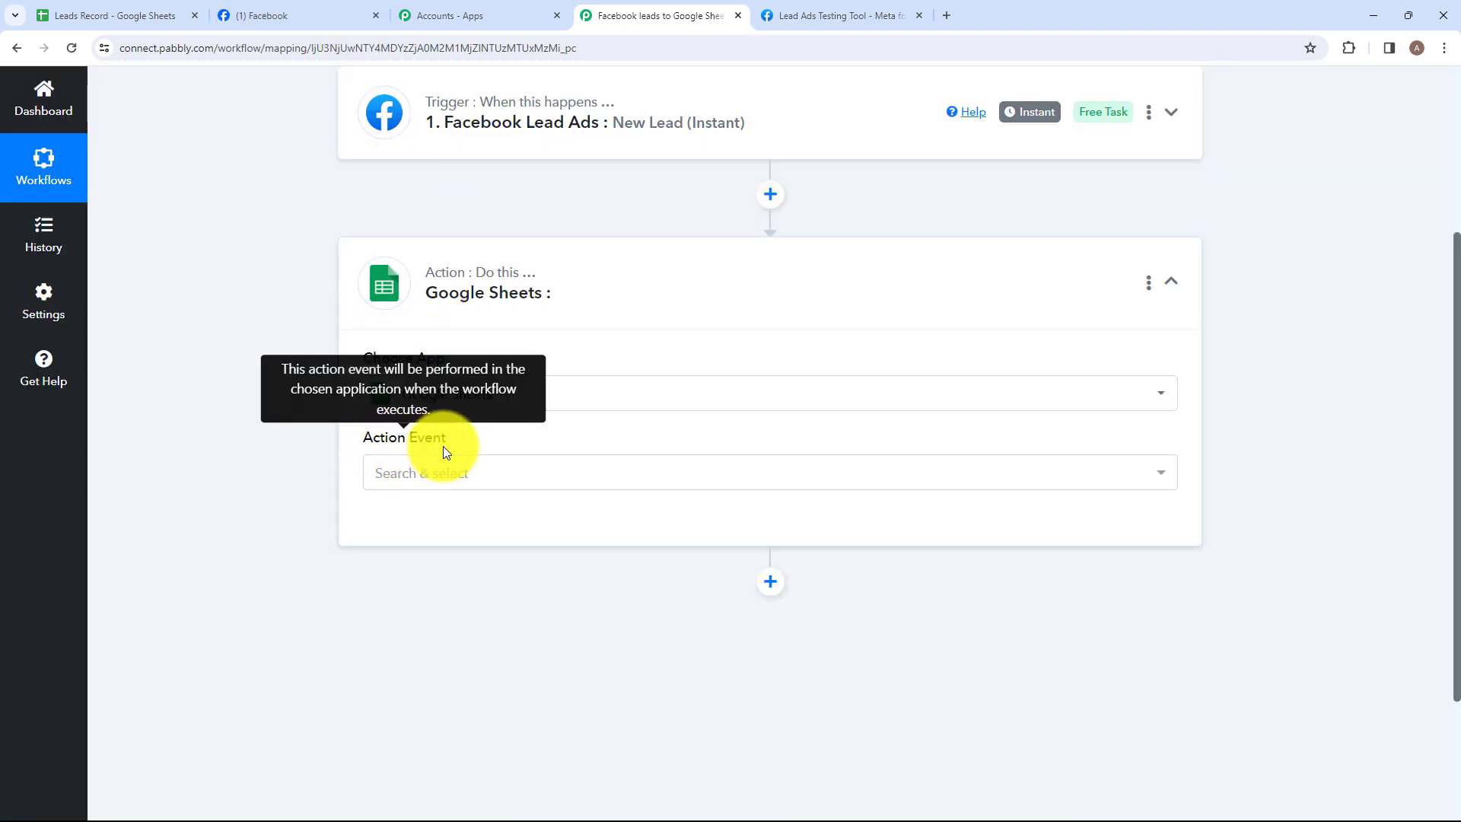
Step: Set the Google Sheets action event to Add New Row
click(449, 474)
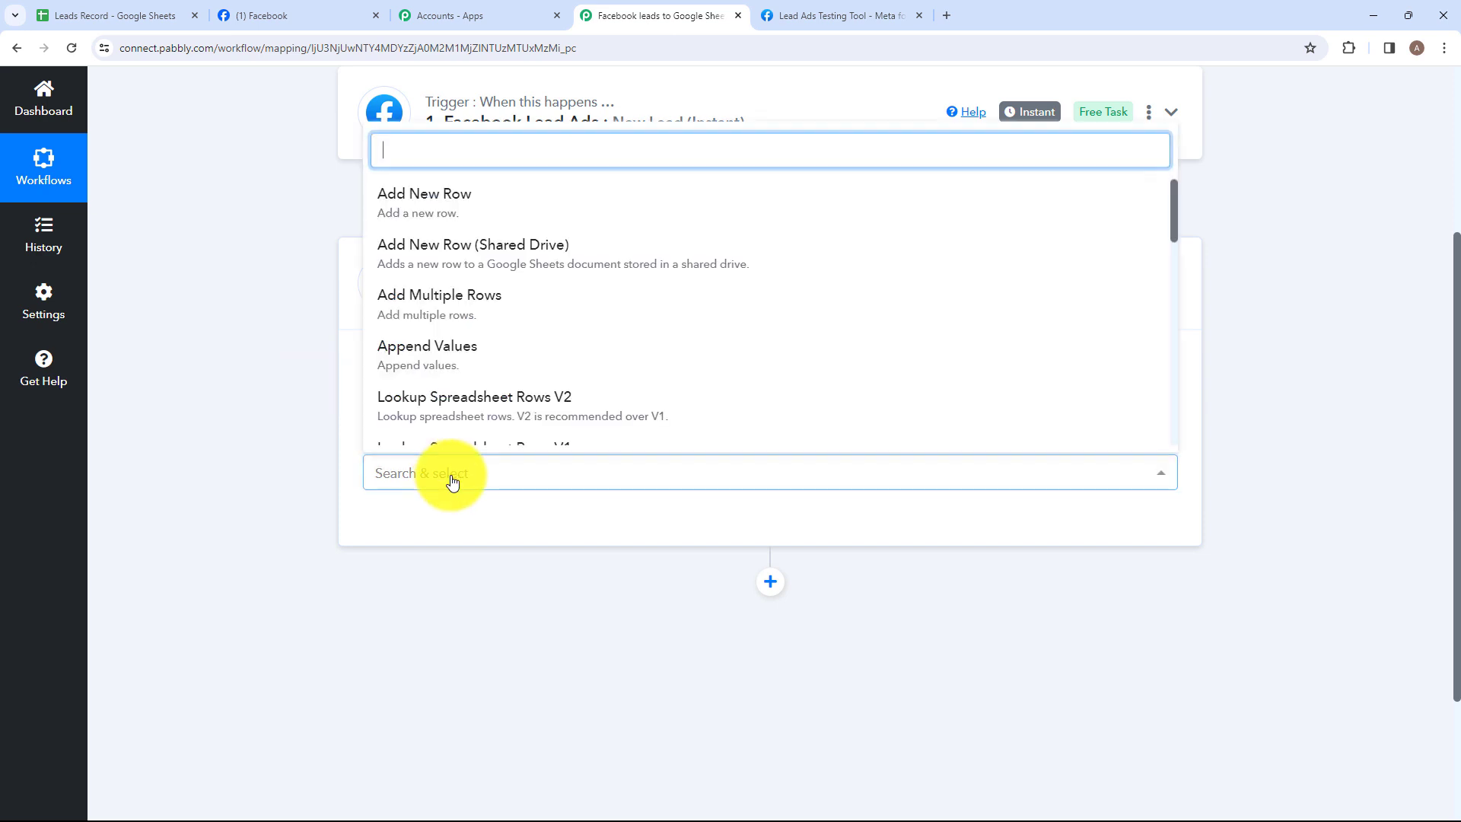
scroll(504, 381, down, 4)
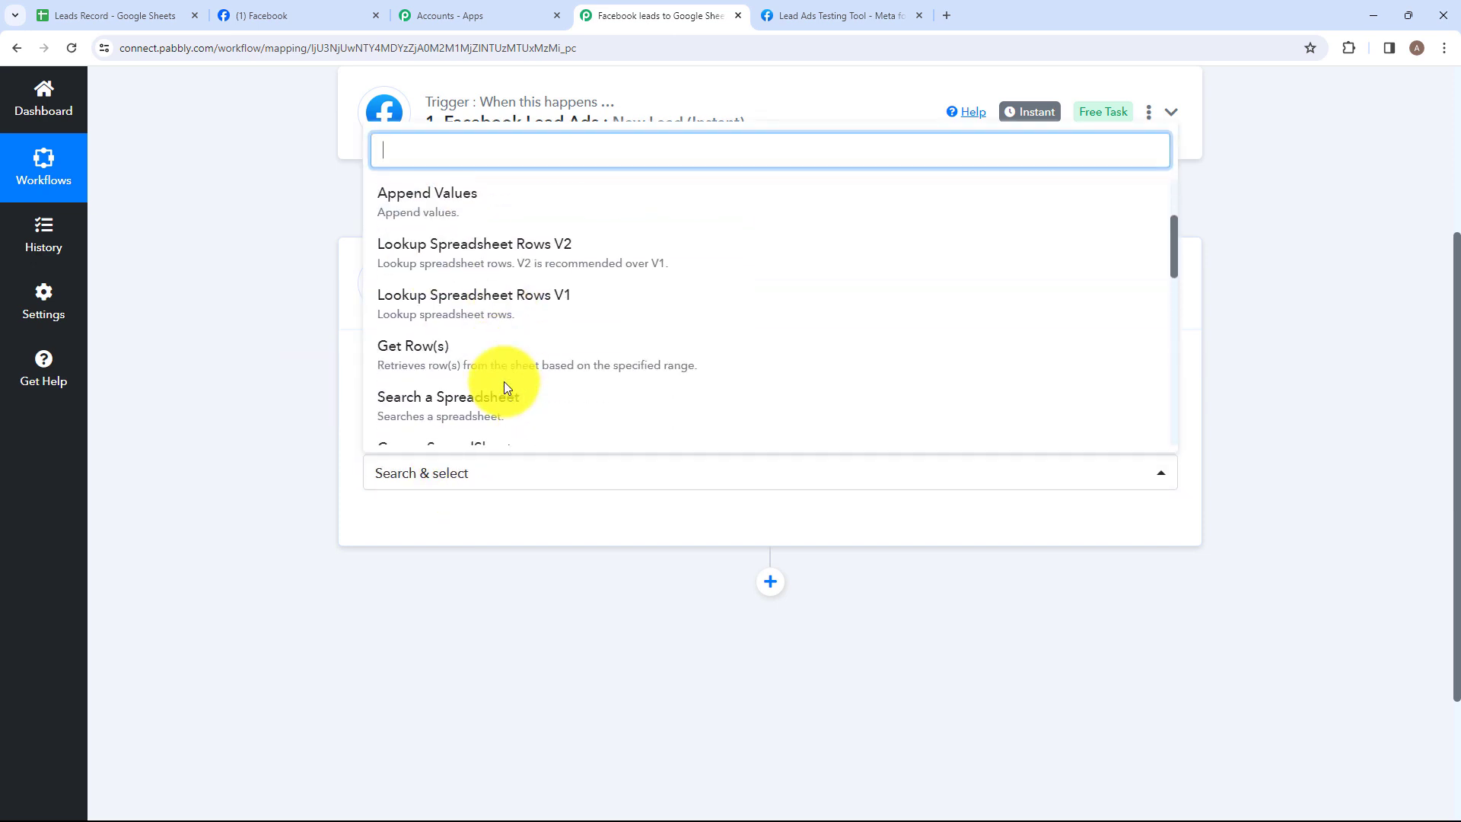
scroll(504, 385, down, 5)
scroll(504, 385, up, 10)
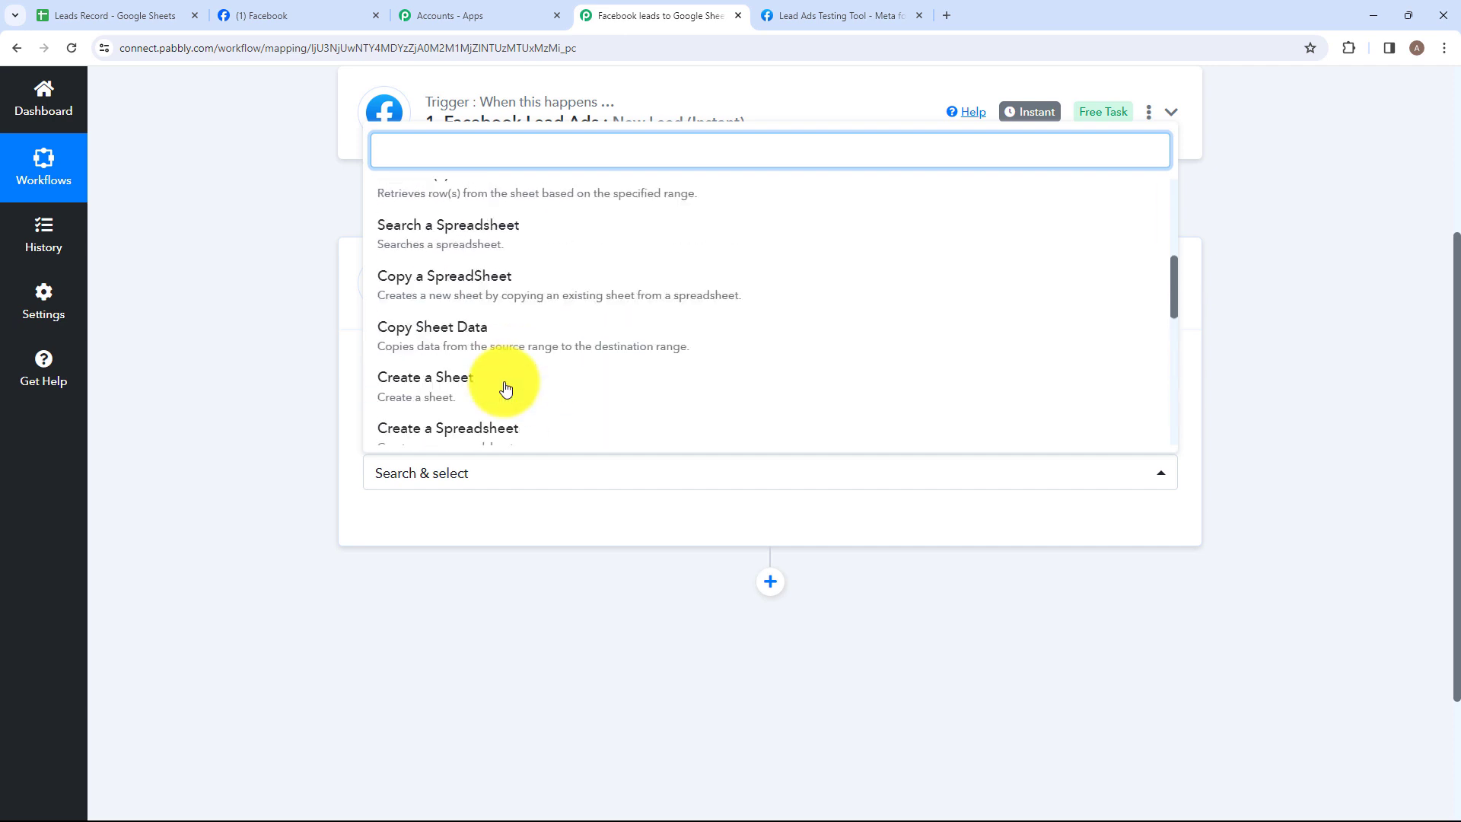
click(486, 221)
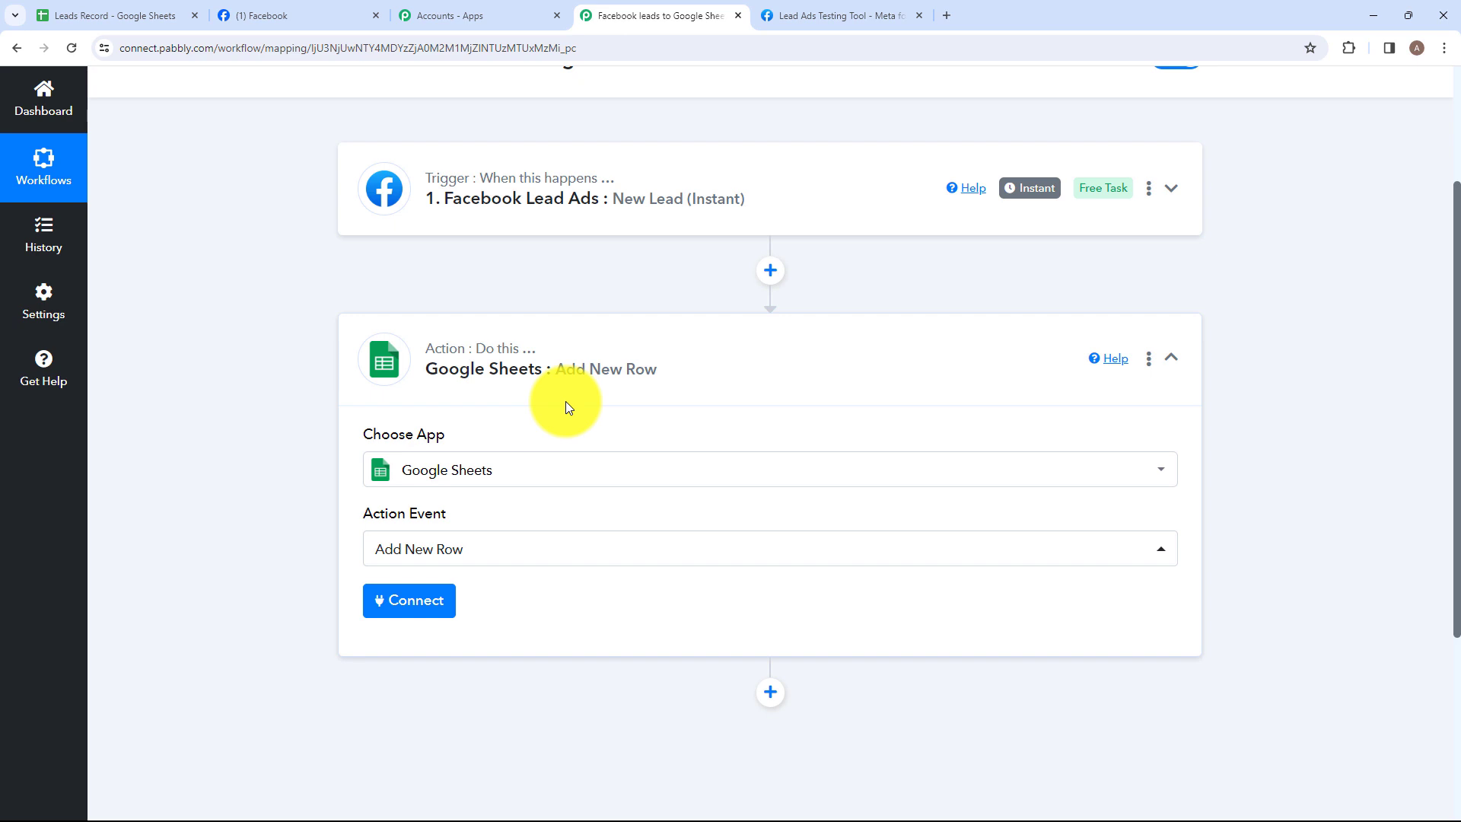
Step: Add a new Google Sheets connection, signing in with the Google account and granting Pabbly Connect Sheets access to its spreadsheets
click(410, 607)
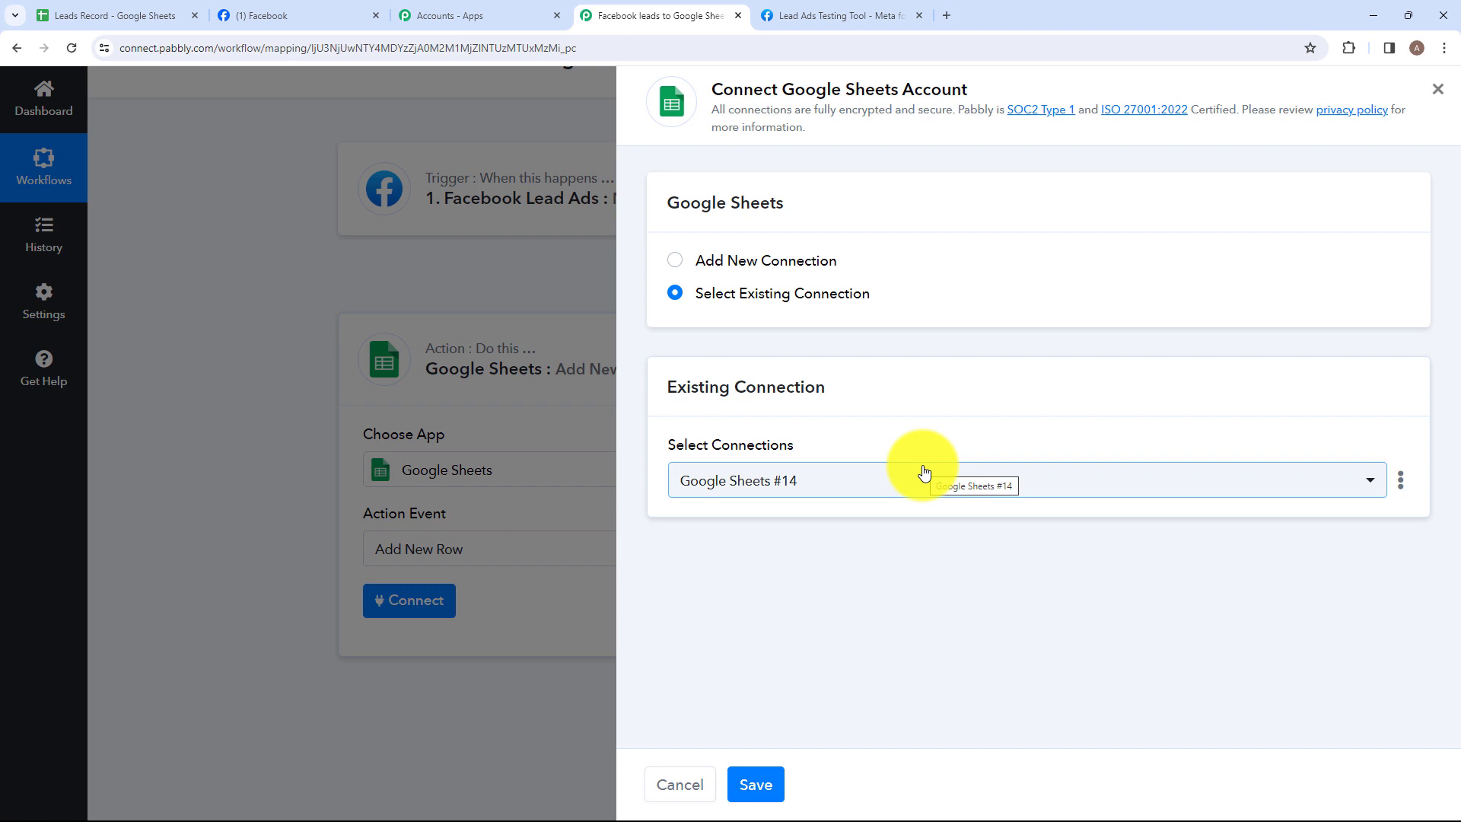
click(680, 264)
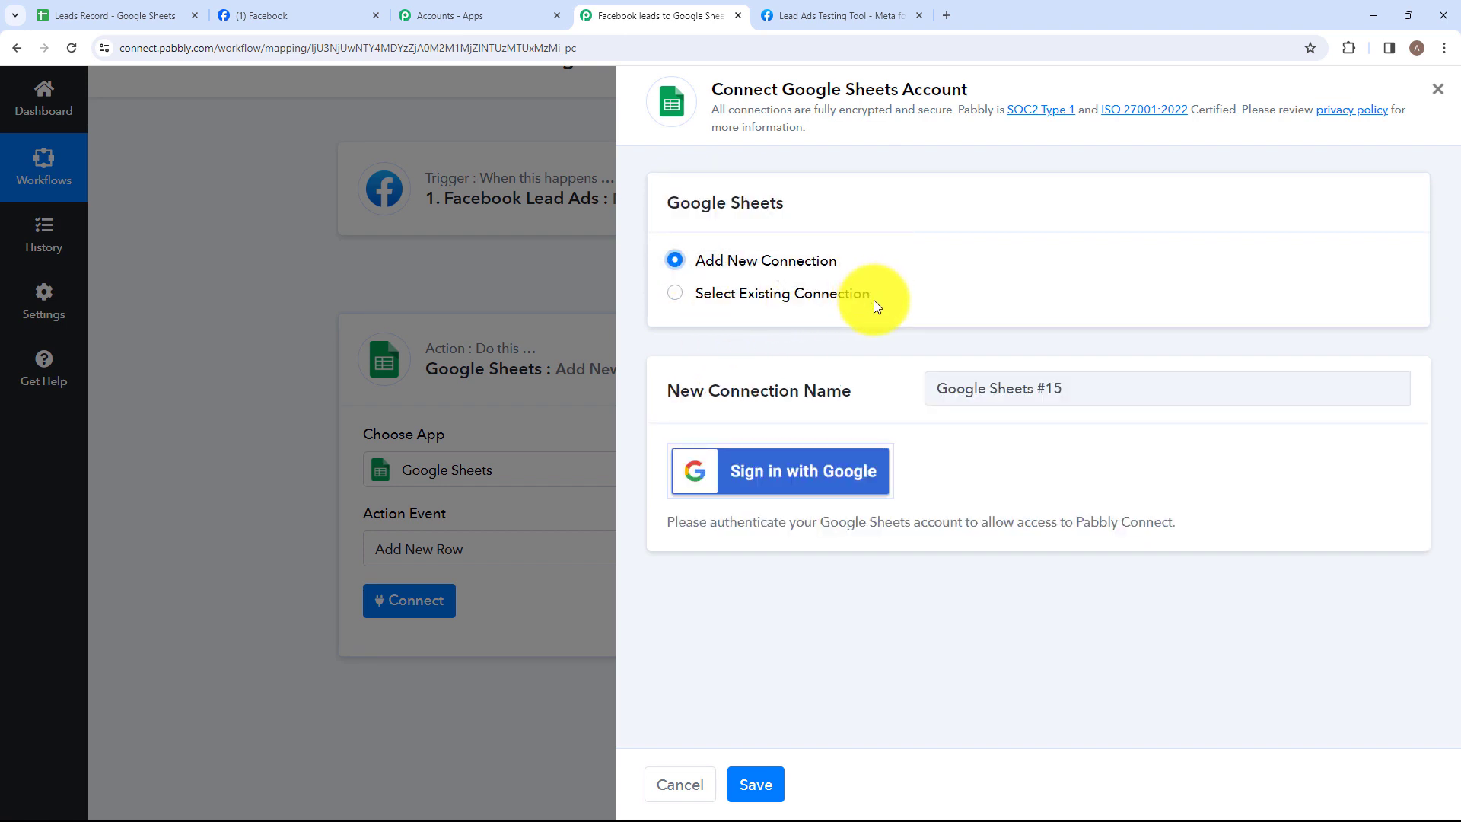
click(744, 477)
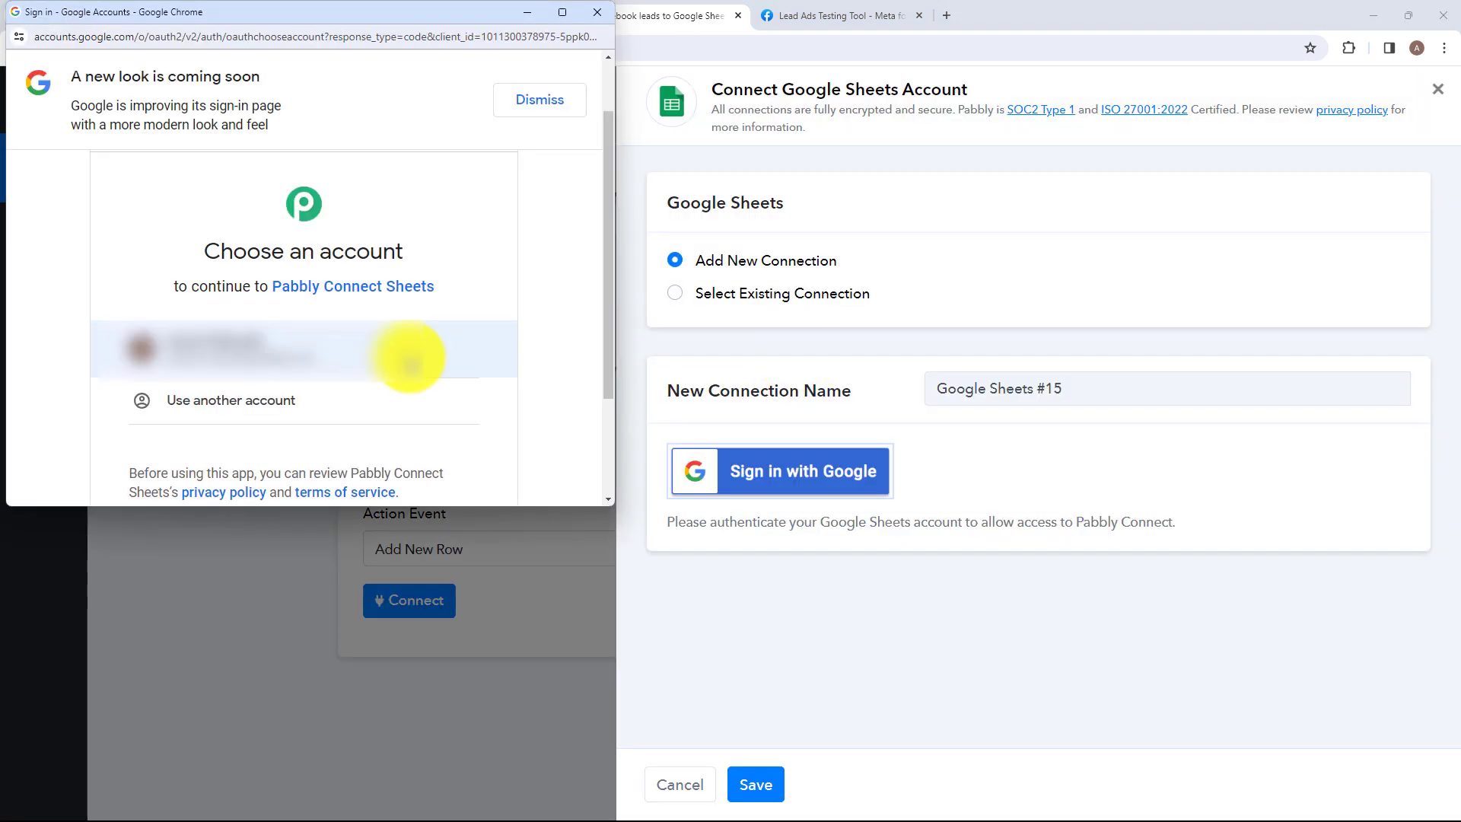
scroll(417, 359, down, 5)
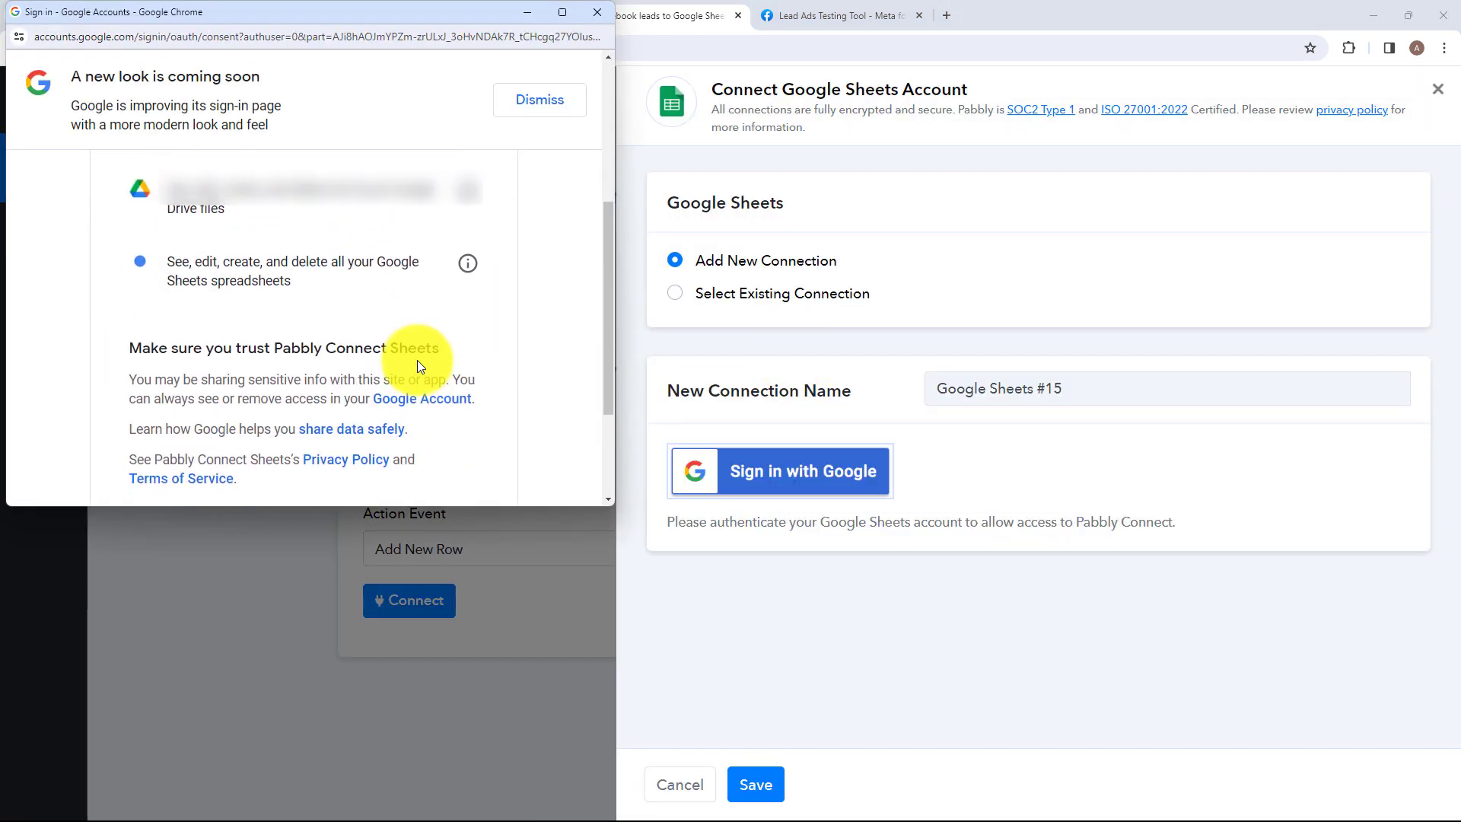
click(439, 377)
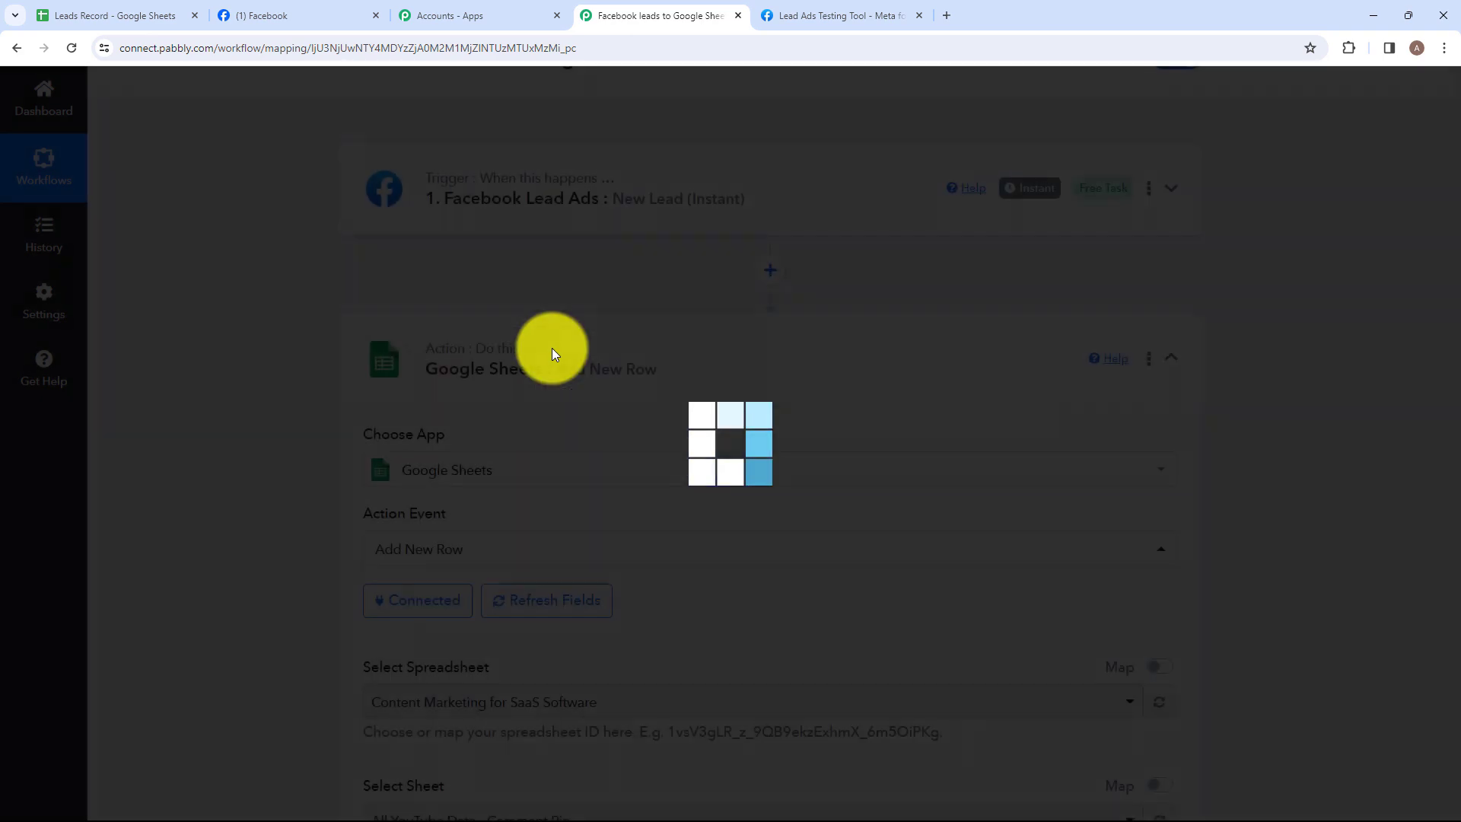
Step: Choose the Leads Record spreadsheet as the destination for the new rows
scroll(528, 447, down, 3)
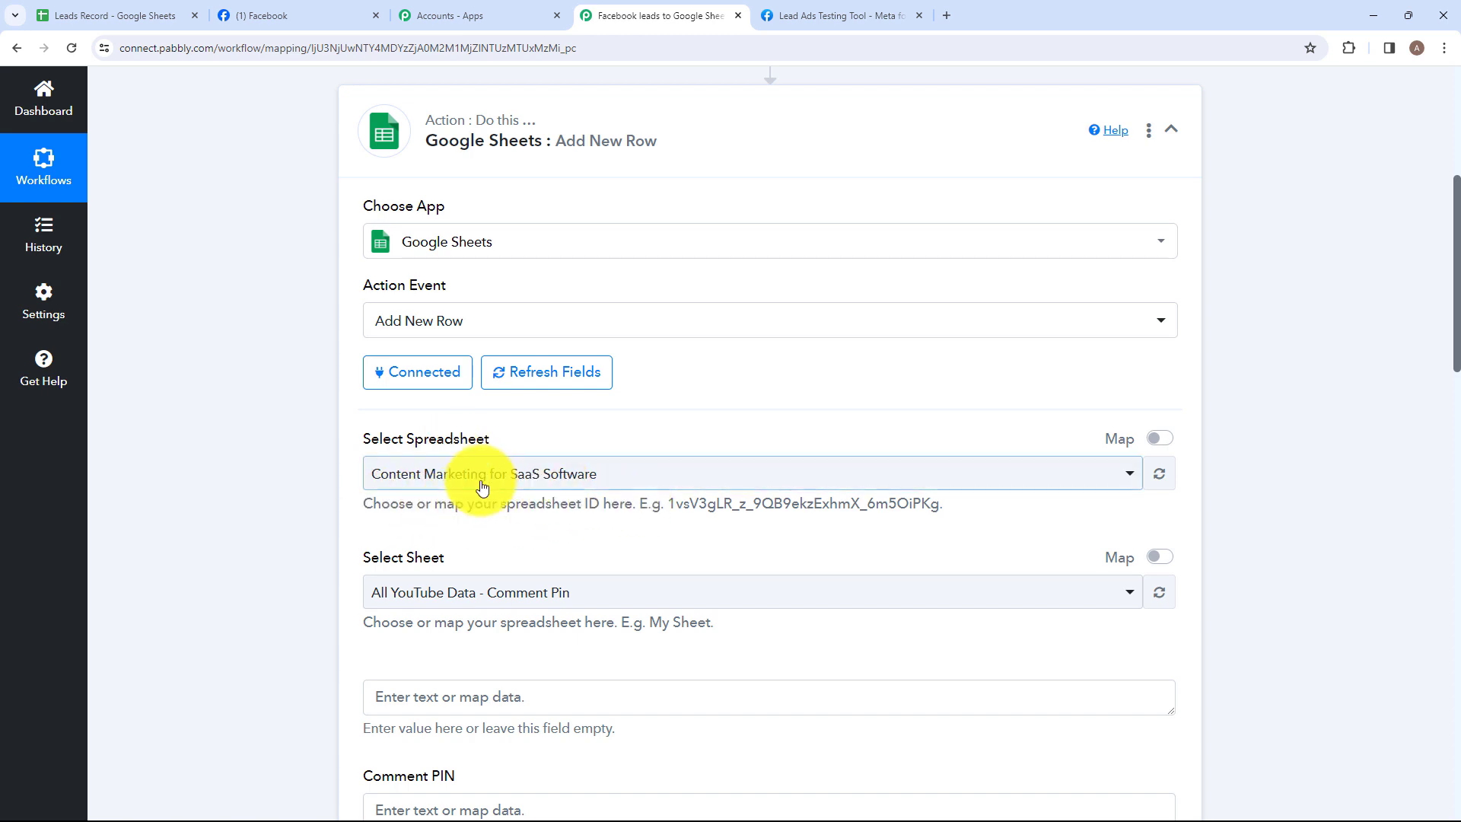
click(655, 479)
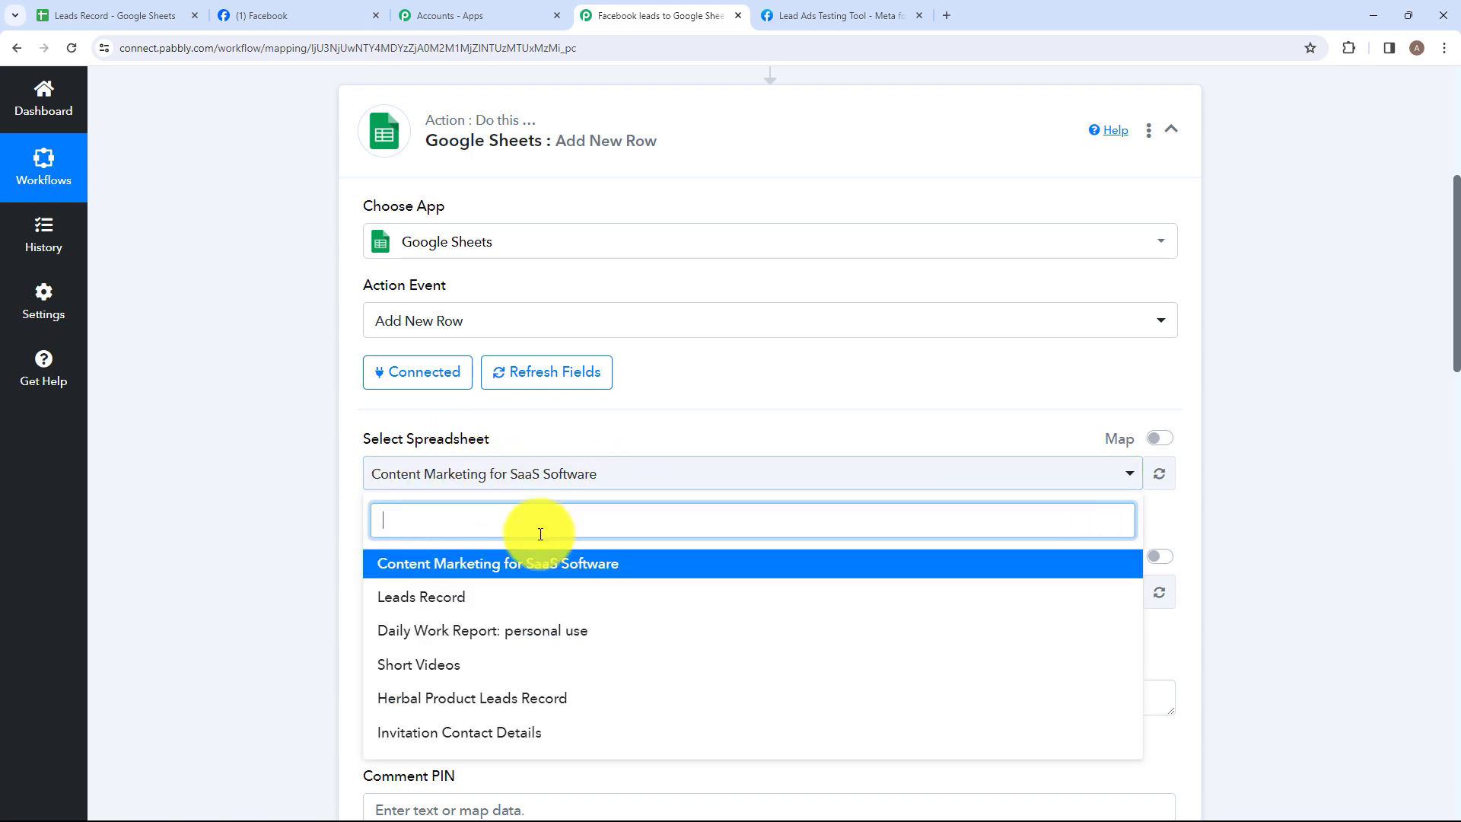
click(457, 597)
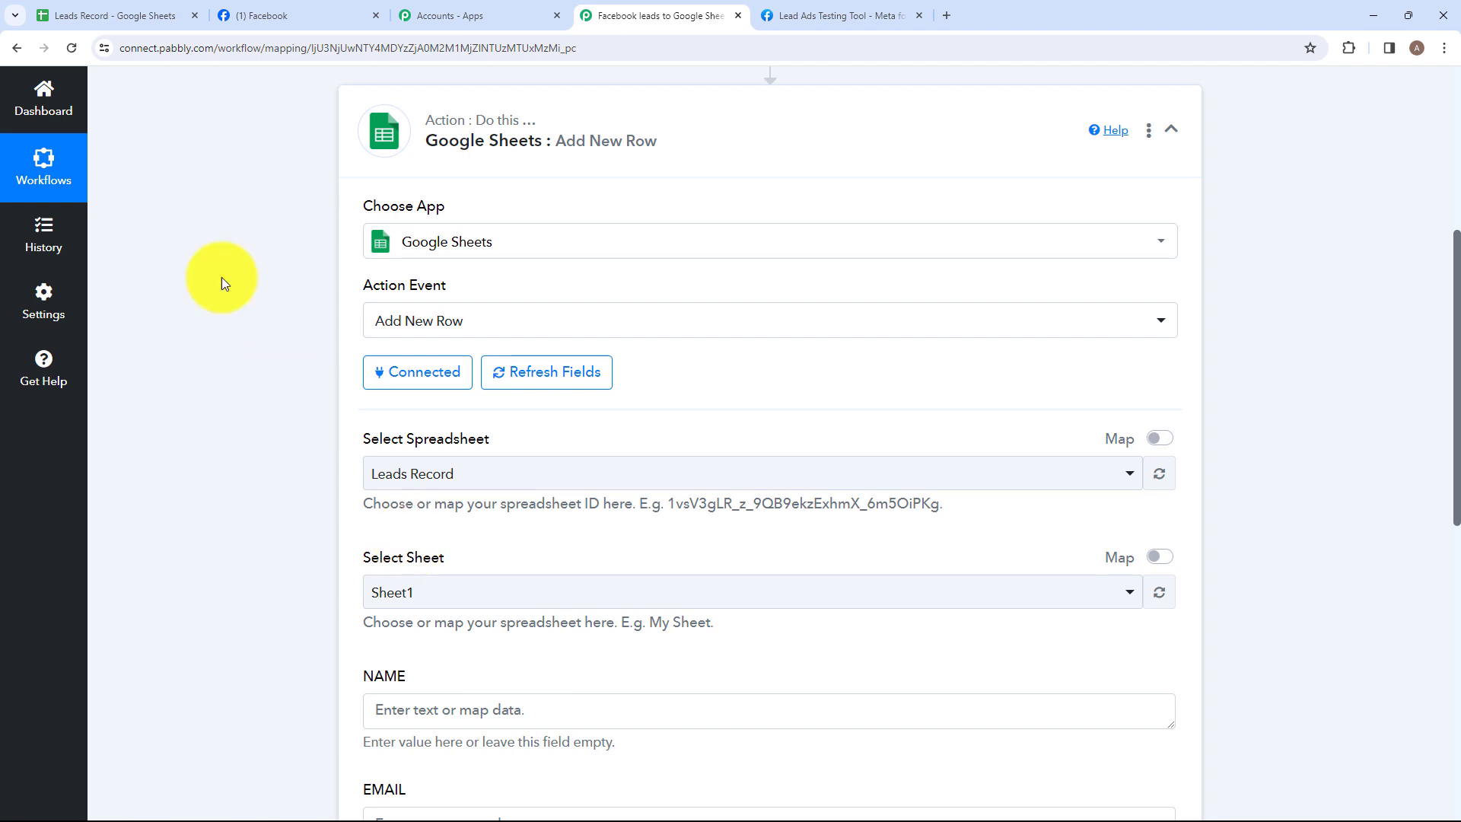
Step: Compare the NAME, EMAIL and PHONE NUMBER columns of the Leads Record sheet with the action's fields in the workflow
click(114, 16)
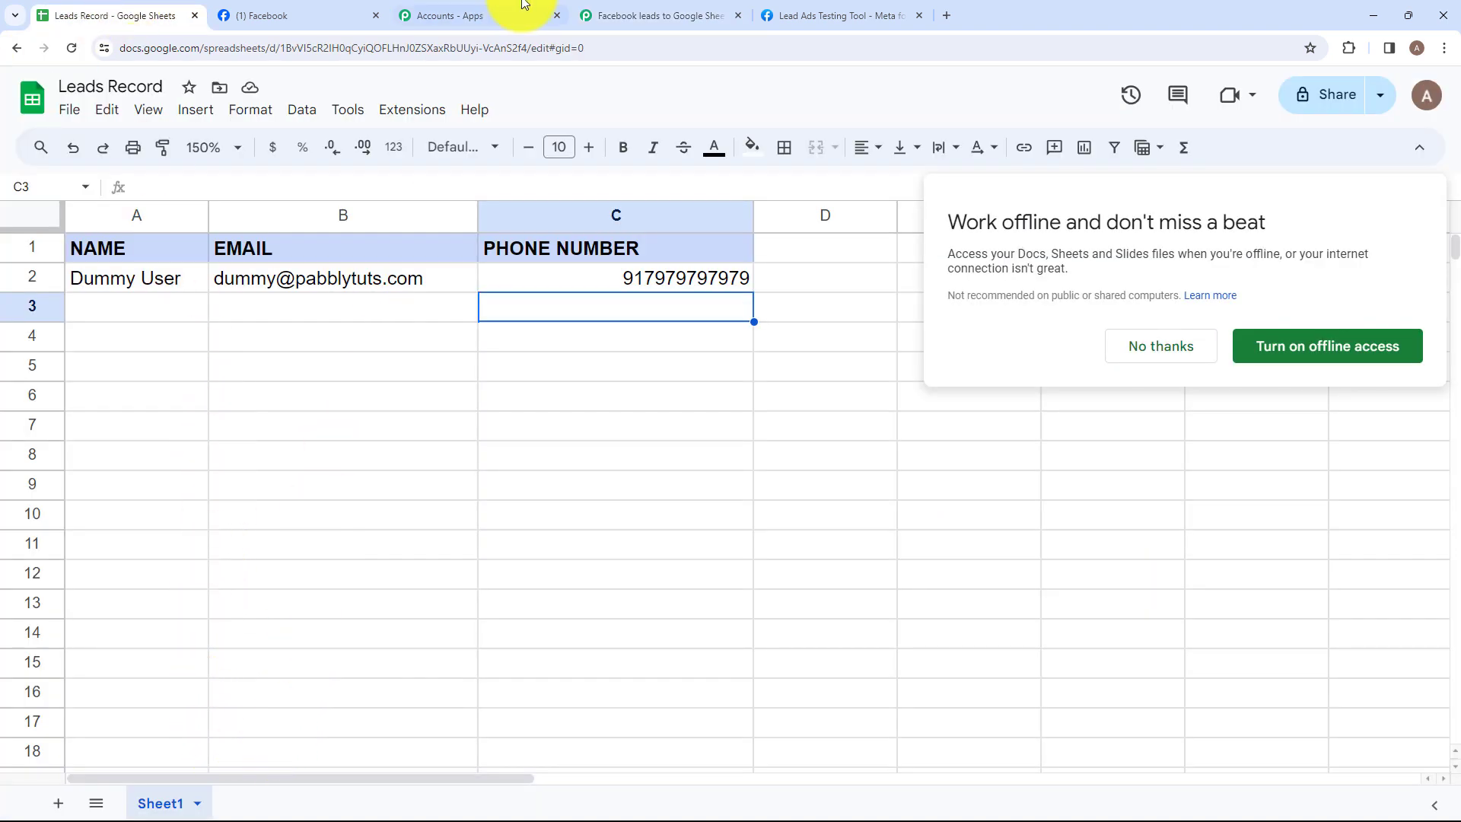
click(629, 11)
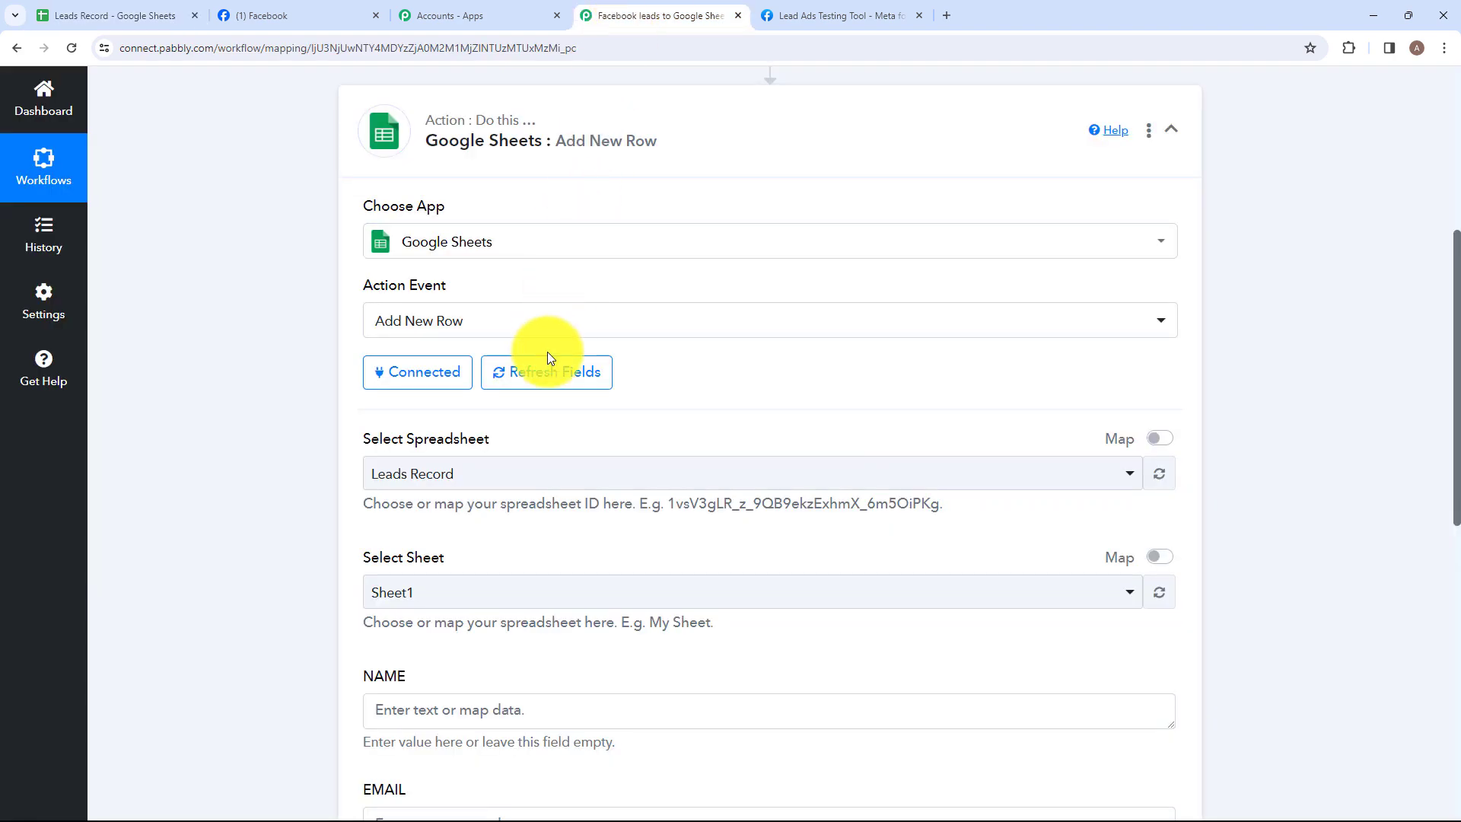
click(144, 15)
click(336, 304)
click(540, 298)
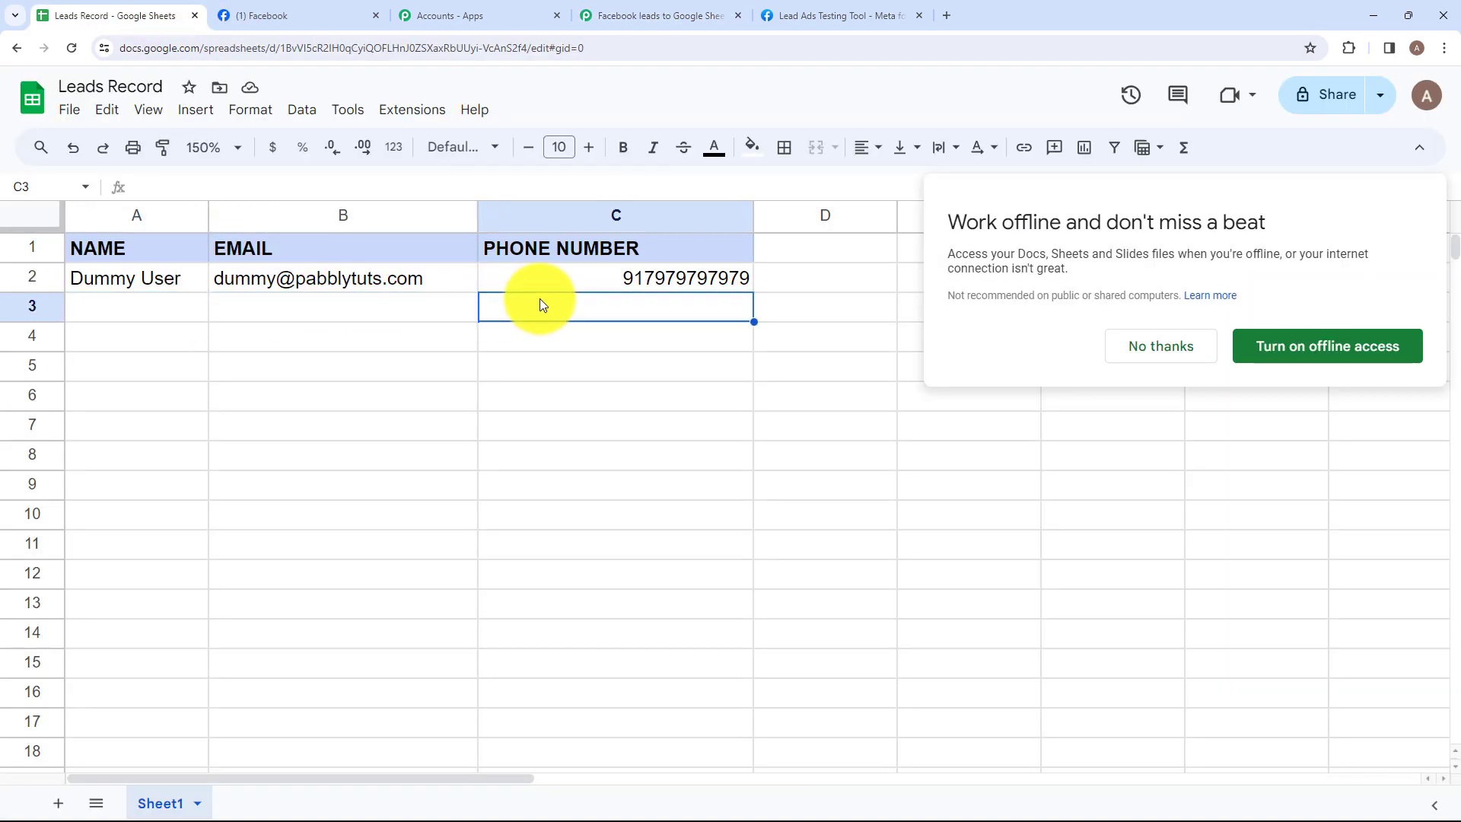
click(642, 10)
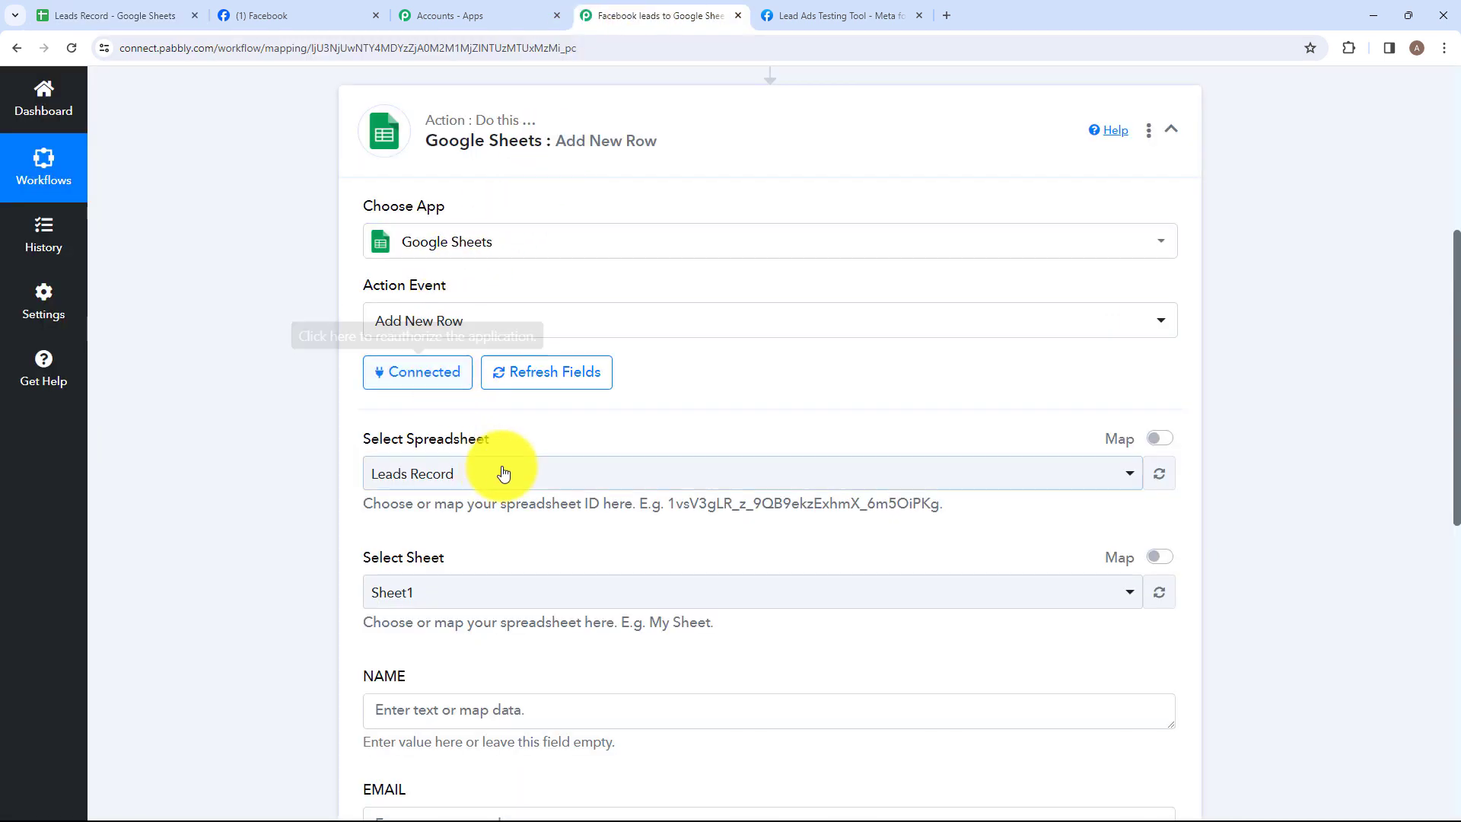
scroll(540, 528, down, 4)
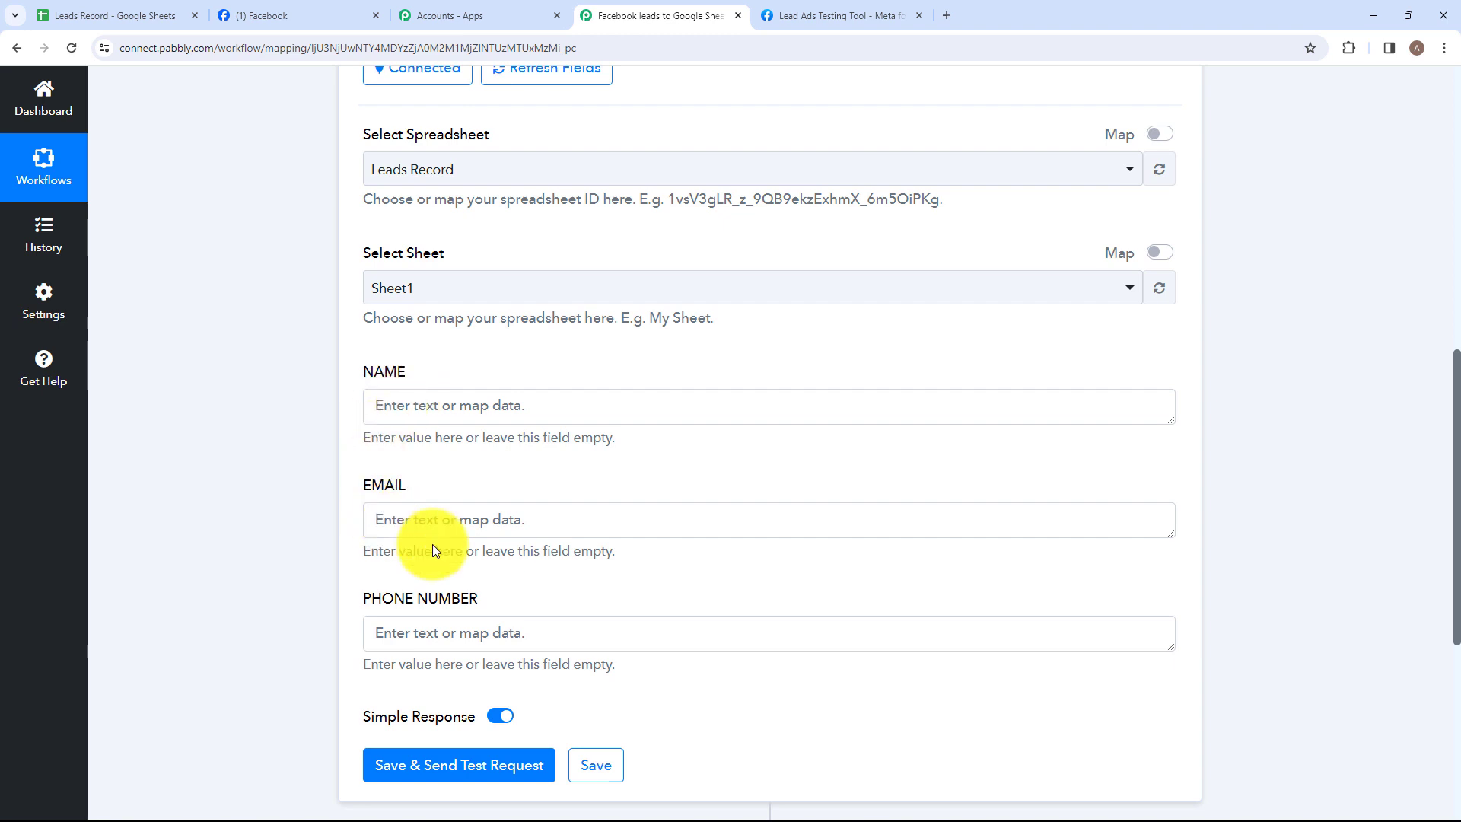
click(143, 18)
click(125, 317)
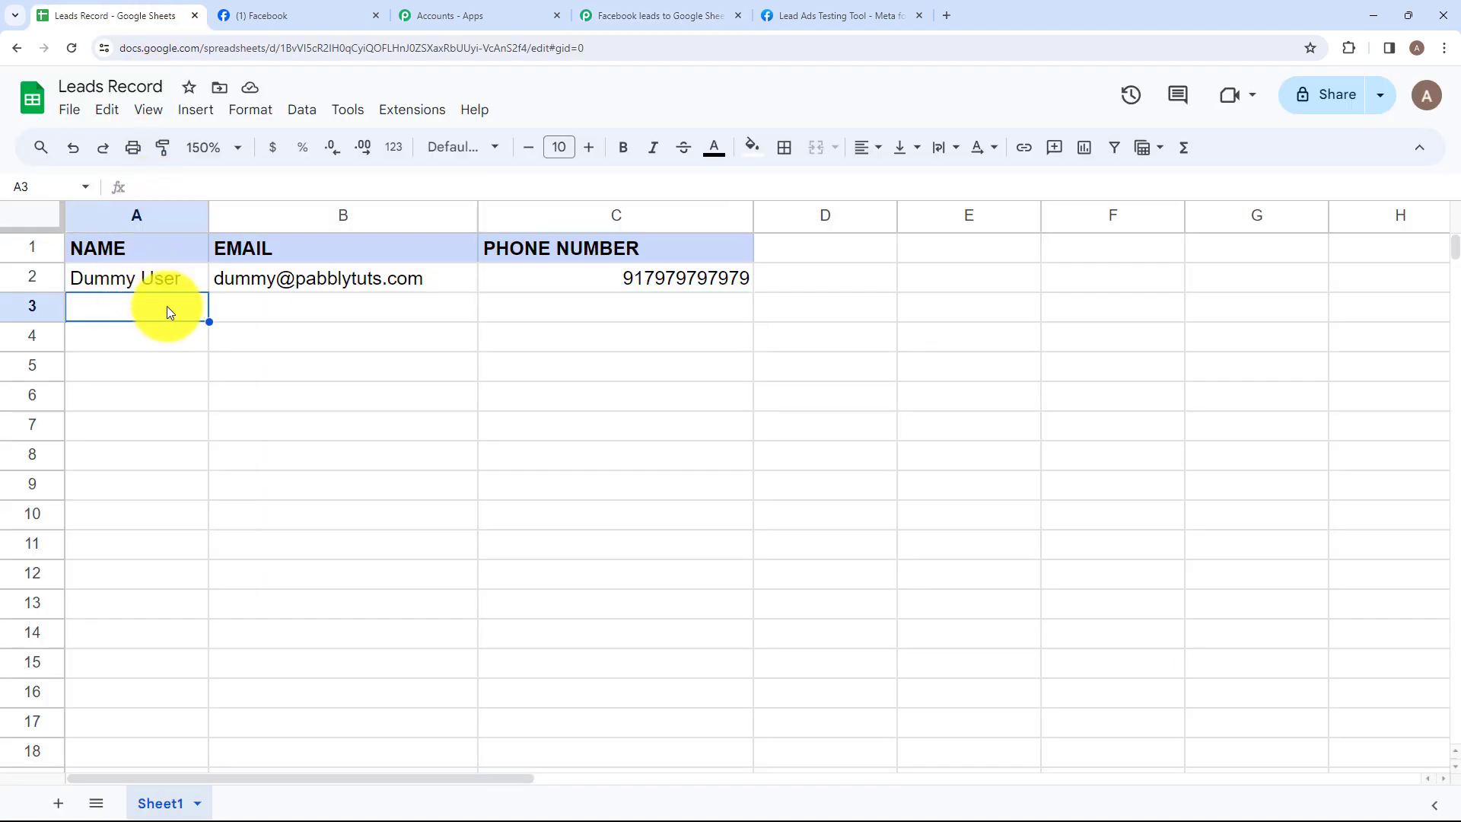
click(426, 286)
click(532, 309)
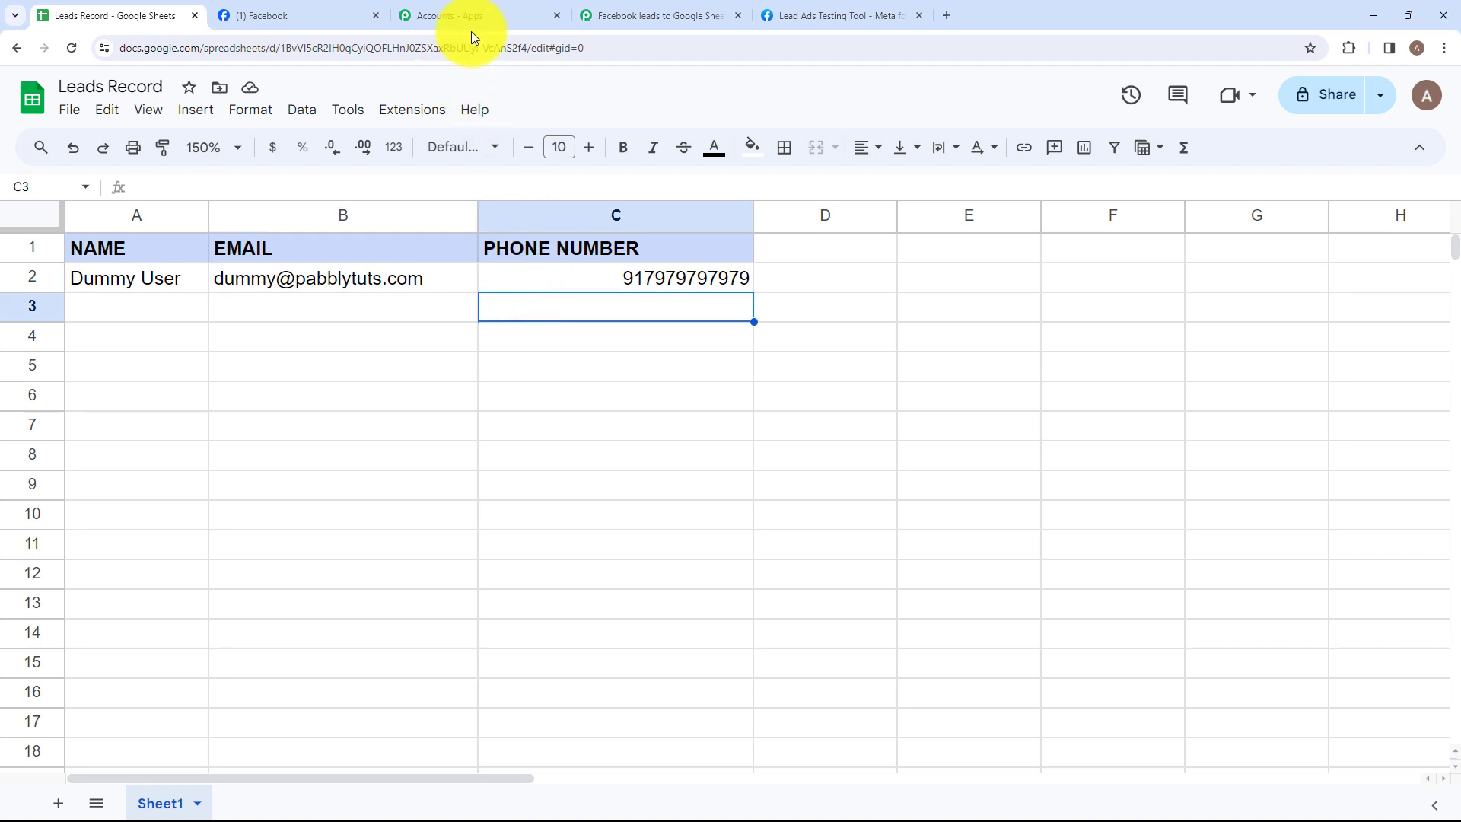
click(642, 15)
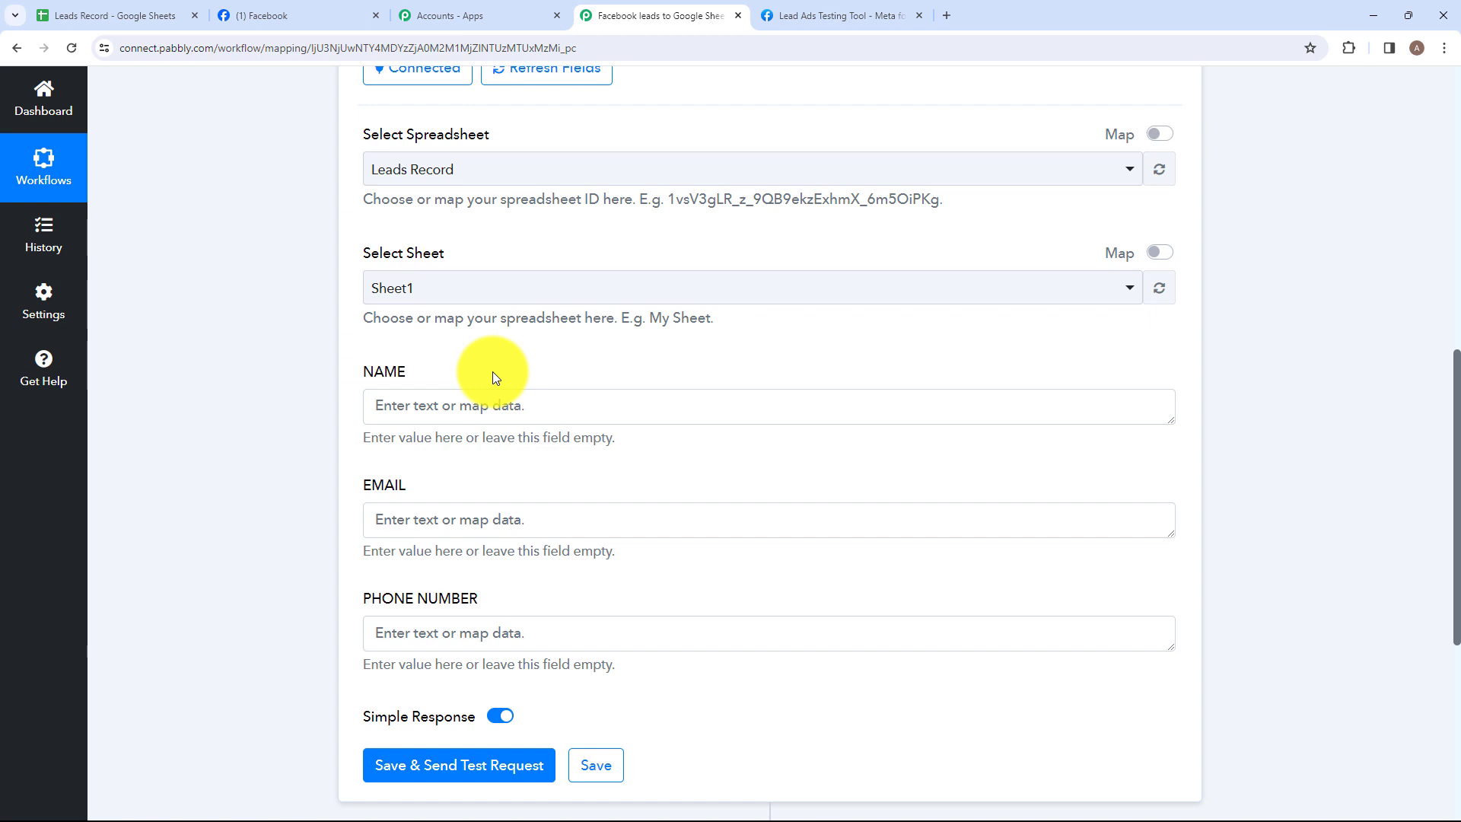
Step: Map the NAME field to Res4 Full Name and the EMAIL field to Res4 Email from the Facebook Lead Ads trigger
click(427, 410)
click(462, 553)
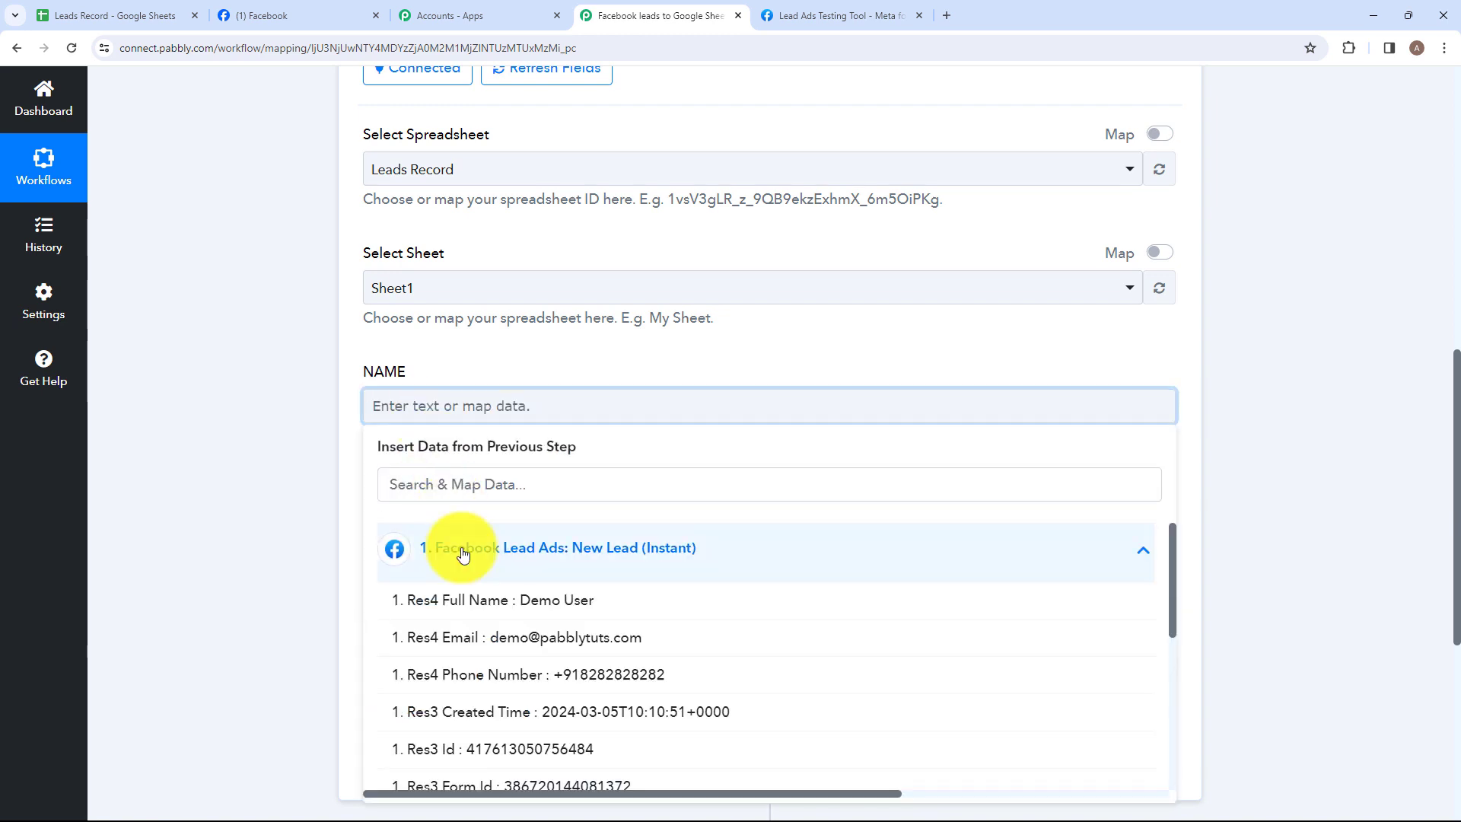
click(522, 607)
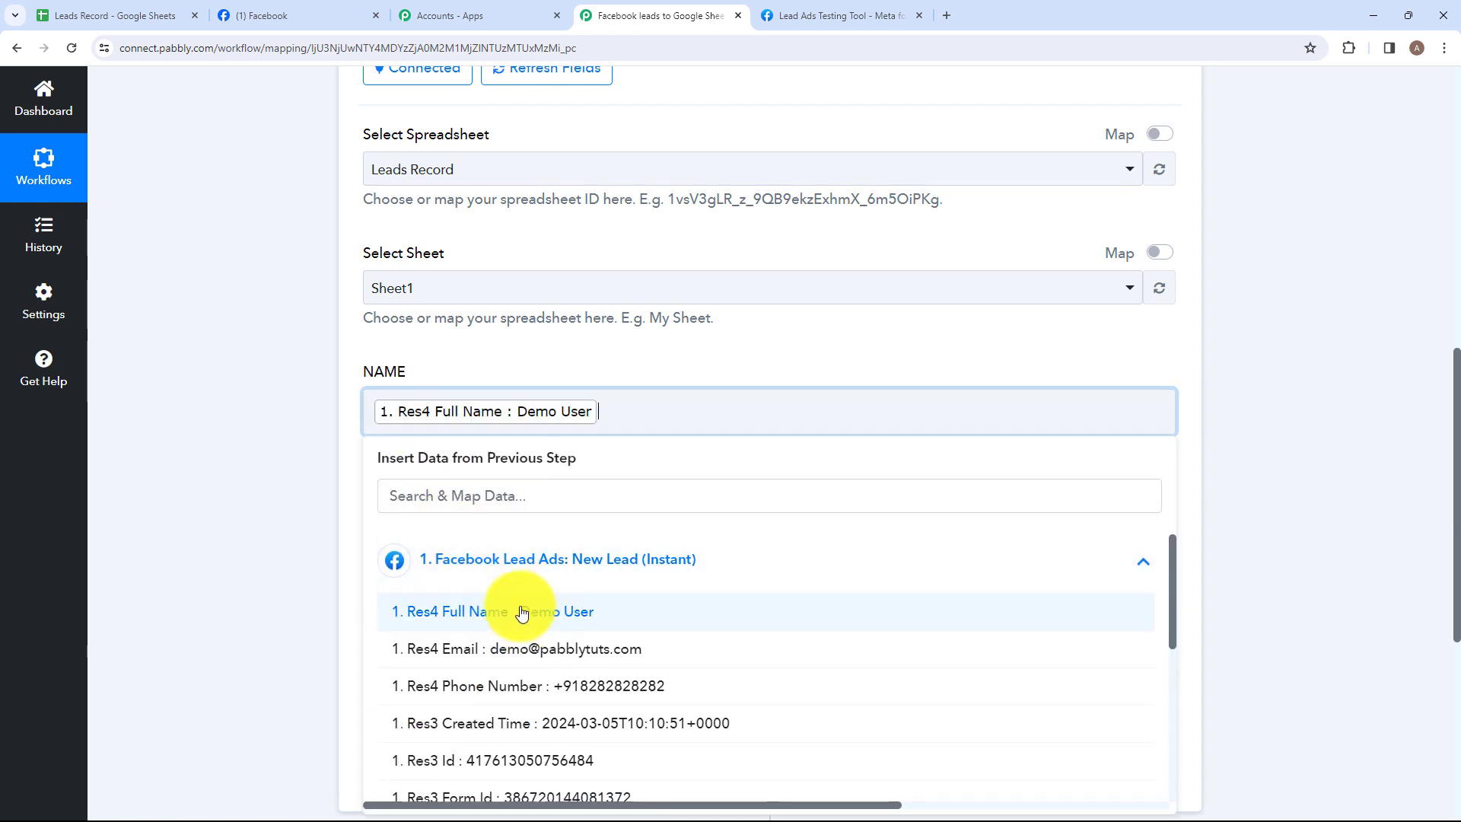
click(294, 575)
click(440, 531)
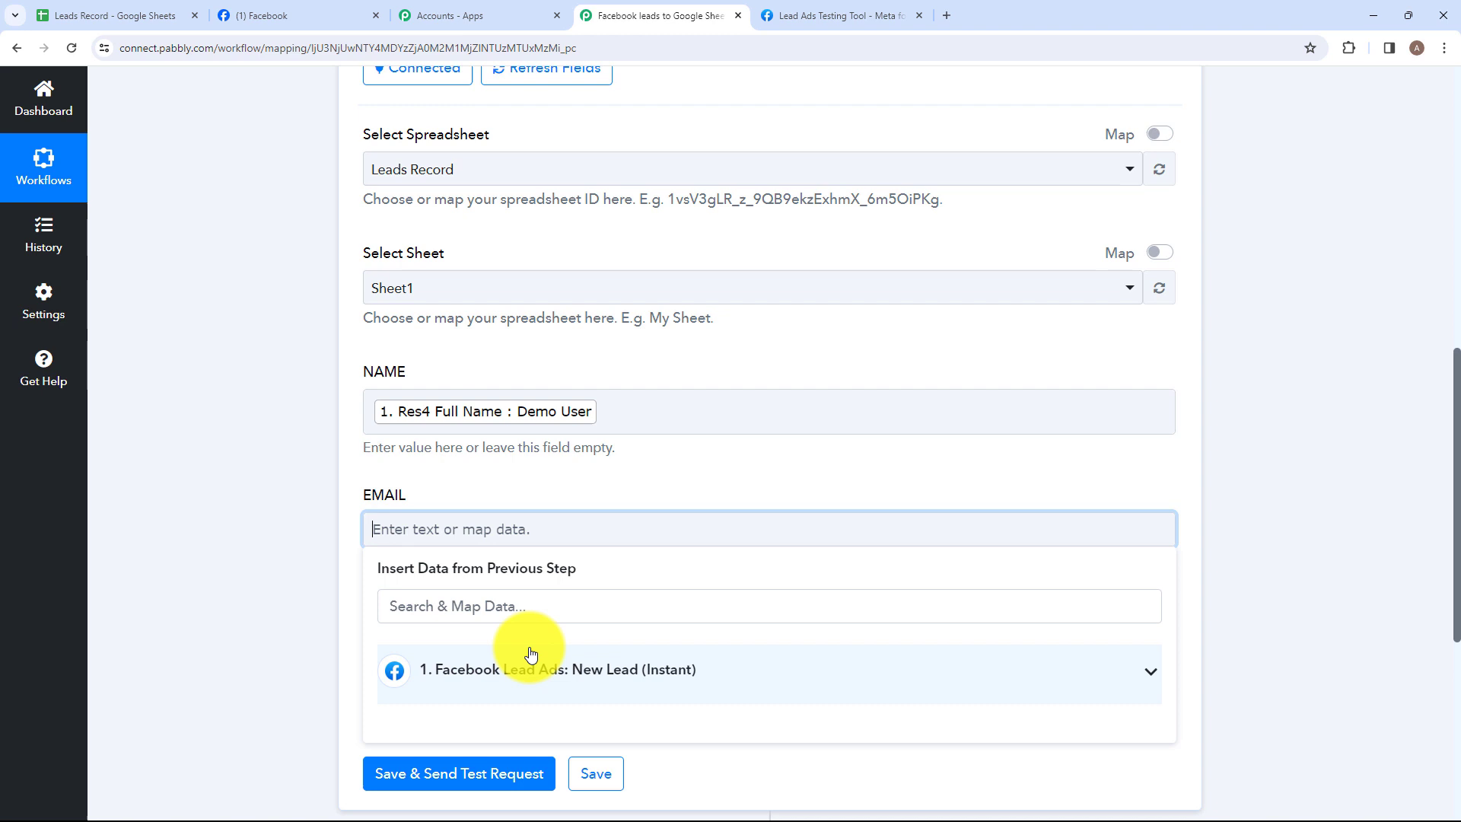
click(469, 677)
click(548, 761)
click(295, 669)
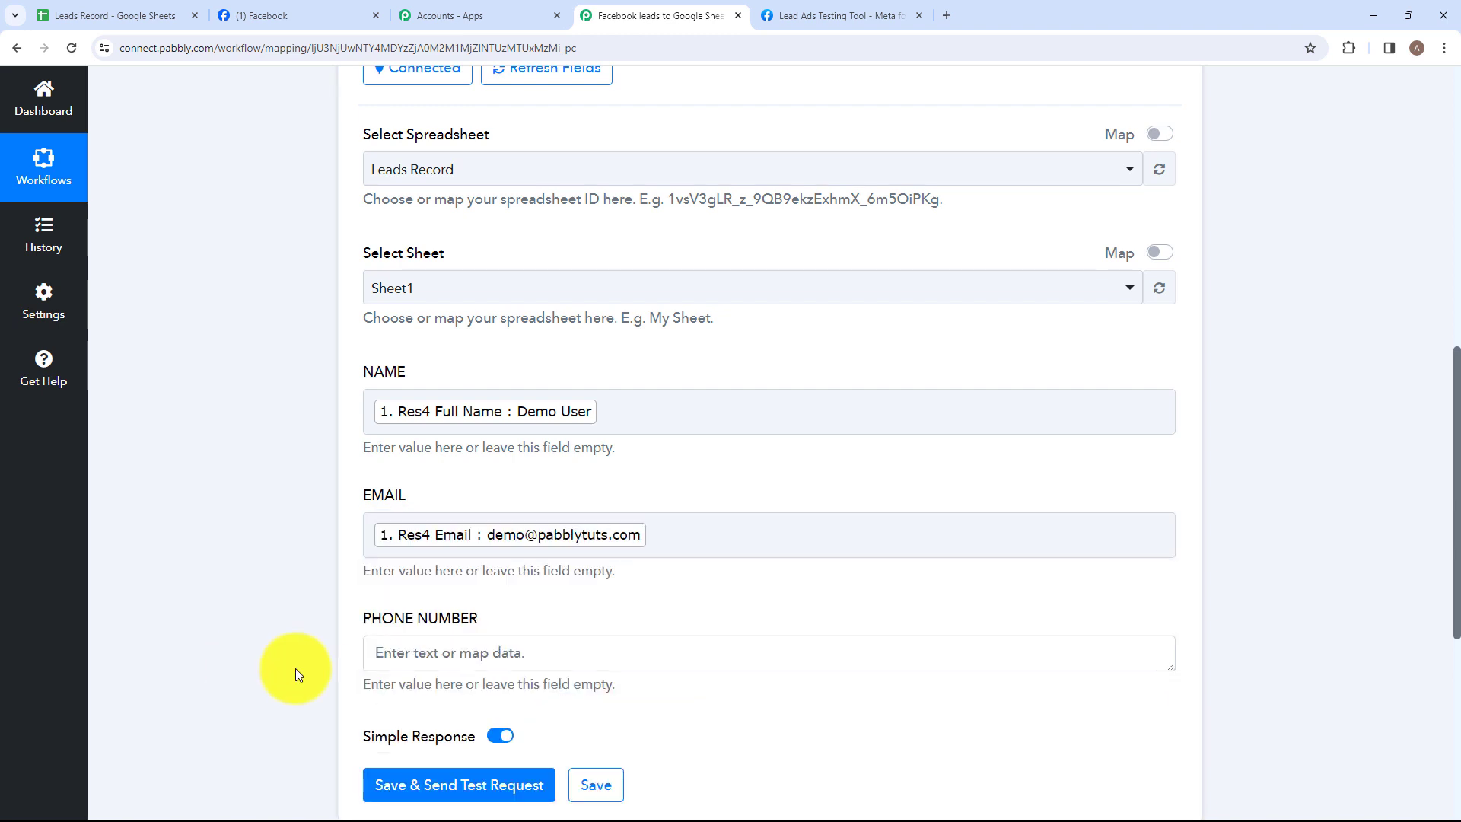
Step: Map the PHONE NUMBER field to Res4 Phone Number from the Facebook Lead Ads trigger
click(430, 659)
click(491, 758)
scroll(491, 758, down, 2)
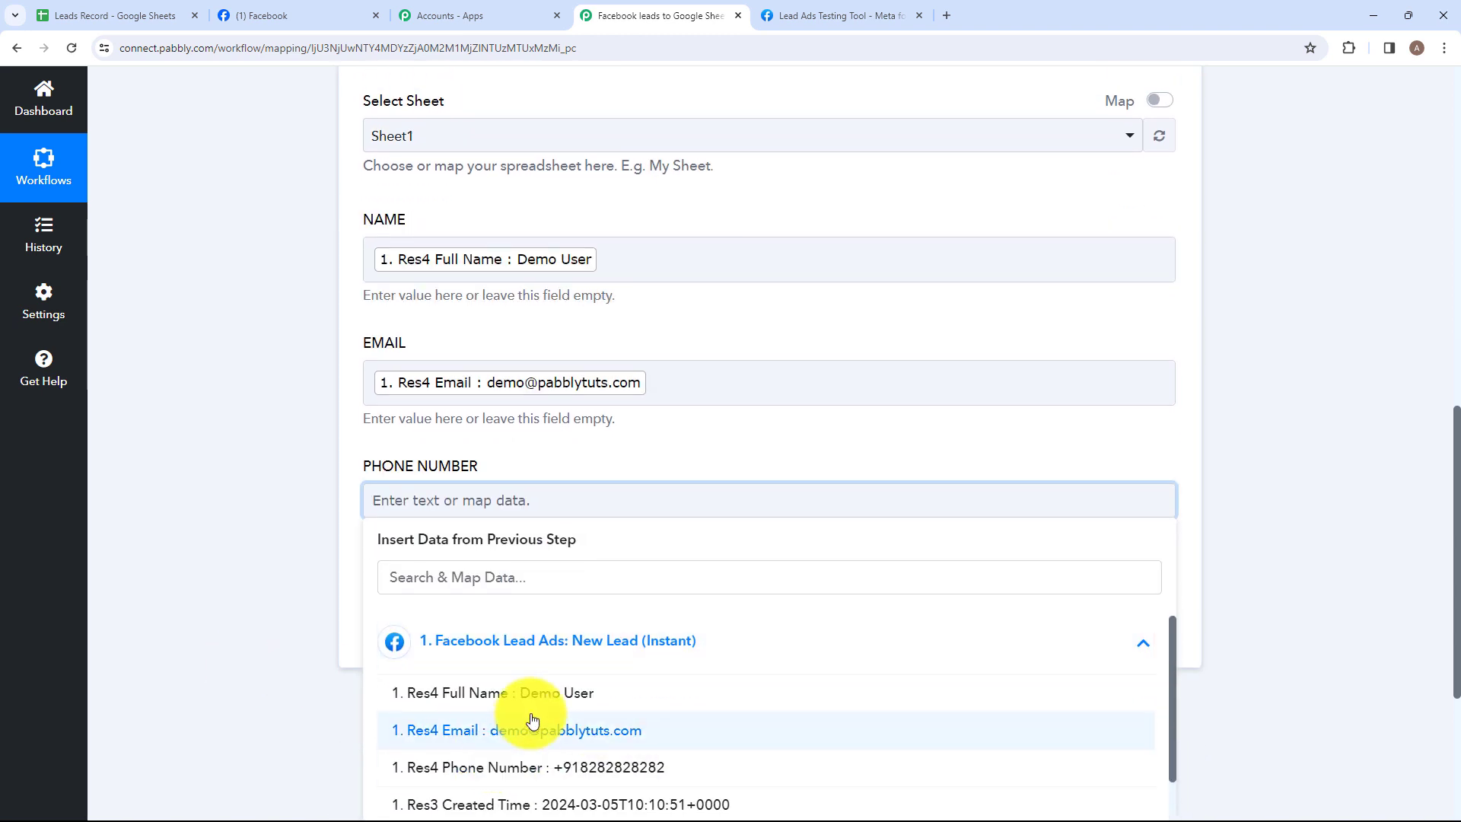
click(514, 759)
click(277, 675)
scroll(506, 678, up, 1)
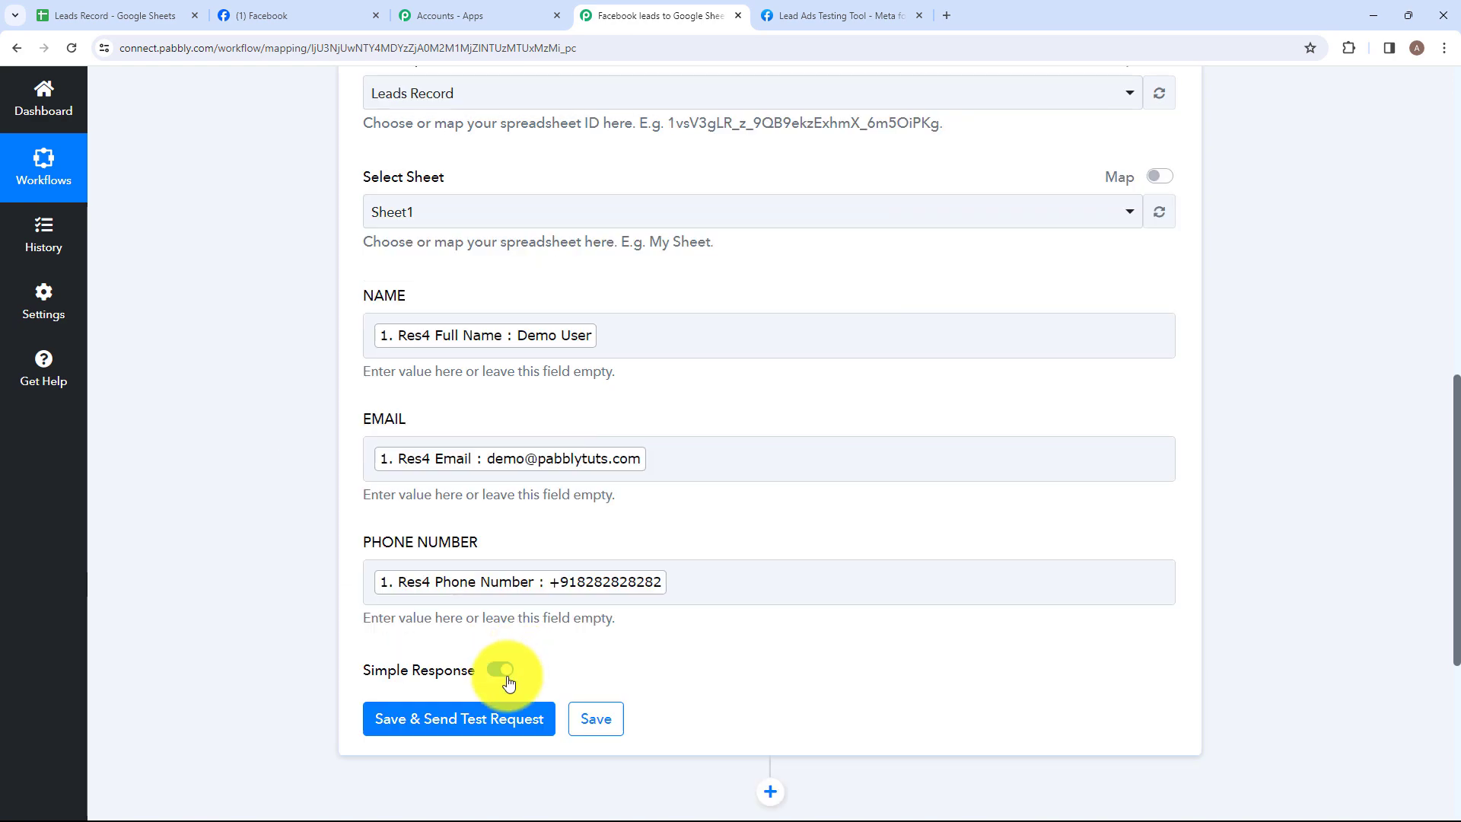
Step: Save the Google Sheets action with a test request and check row 3 of the Leads Record sheet for the lead
click(427, 727)
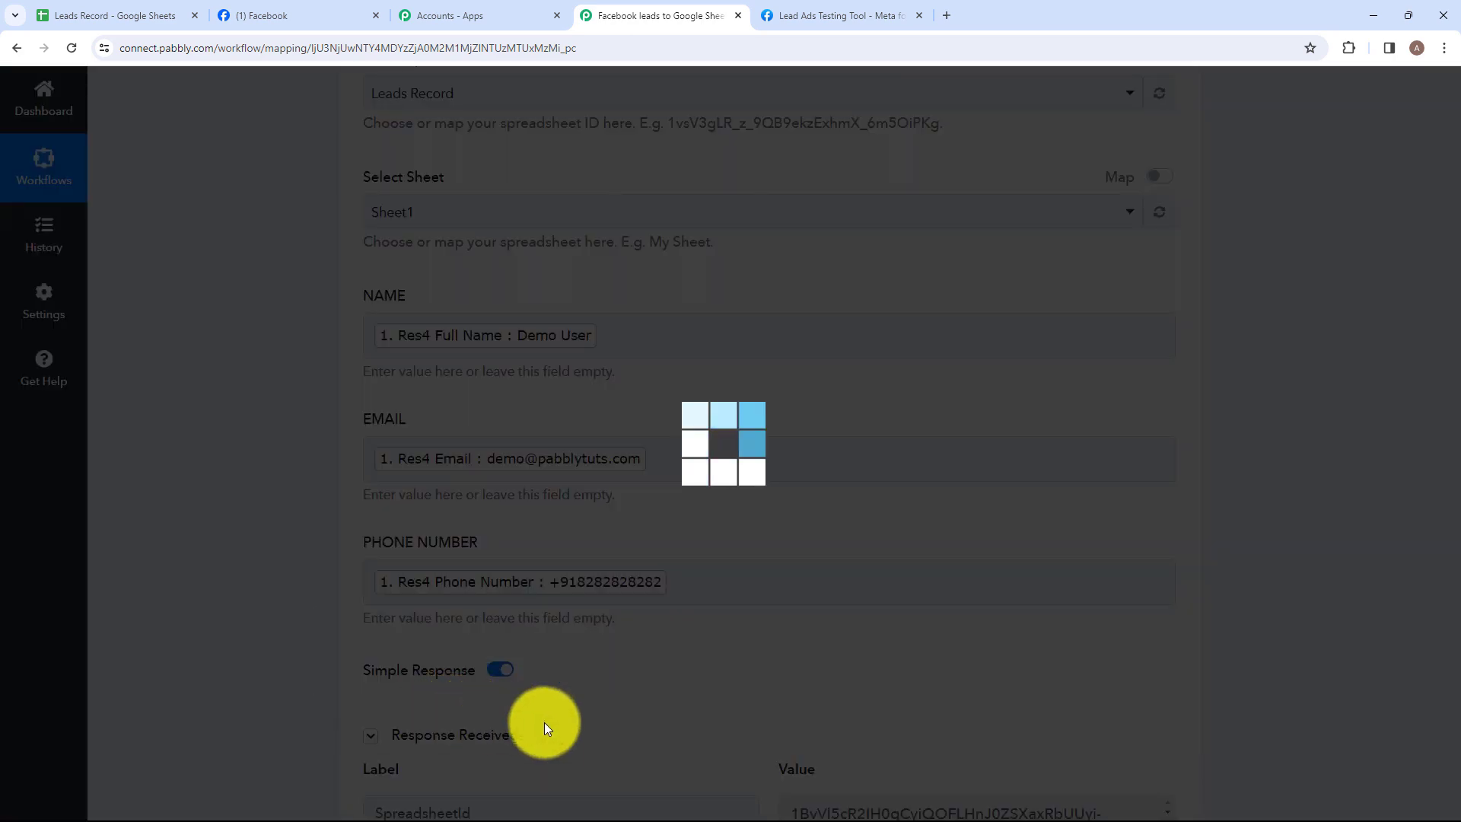
scroll(523, 723, down, 5)
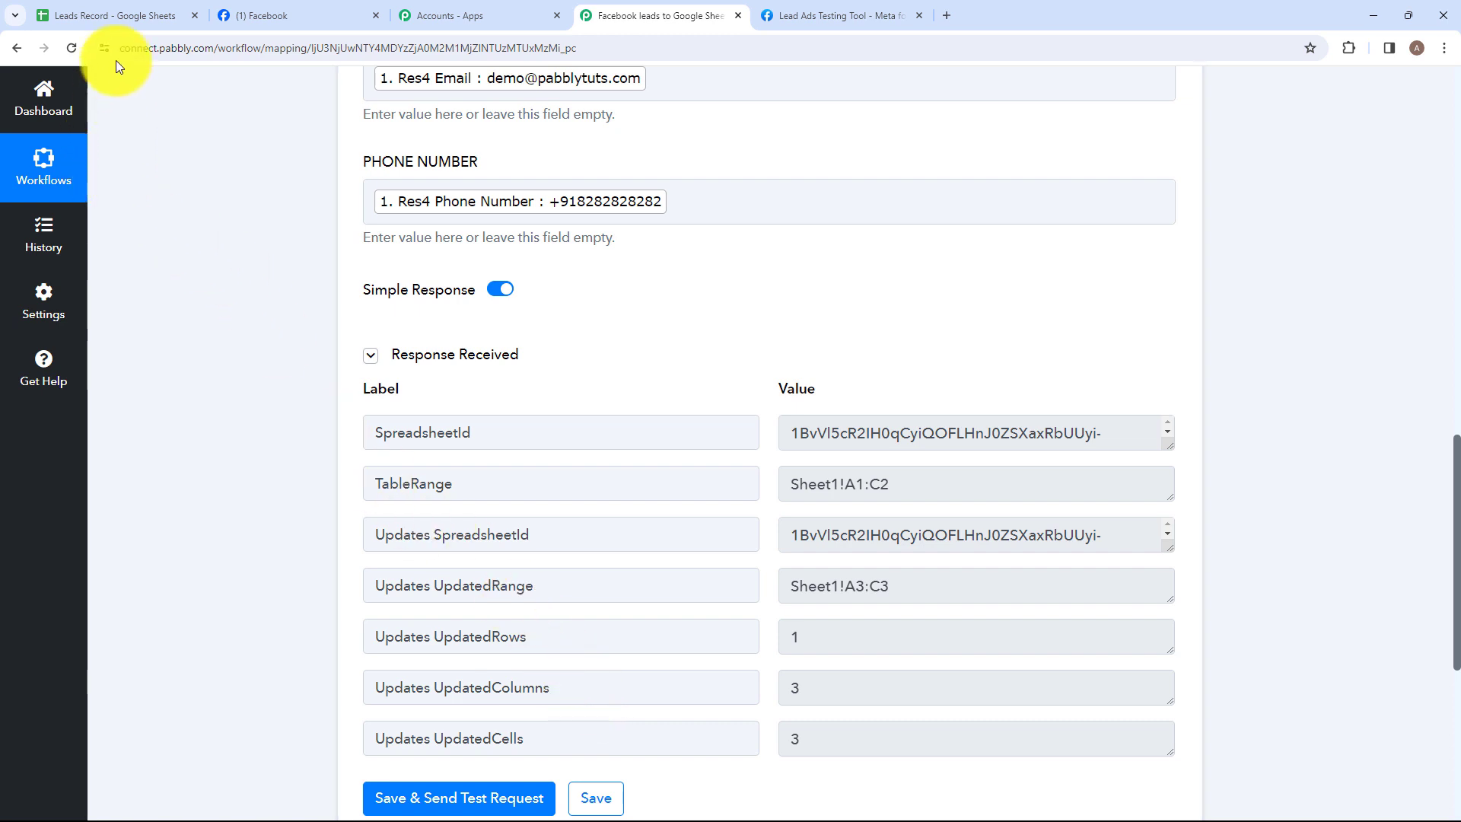
click(104, 6)
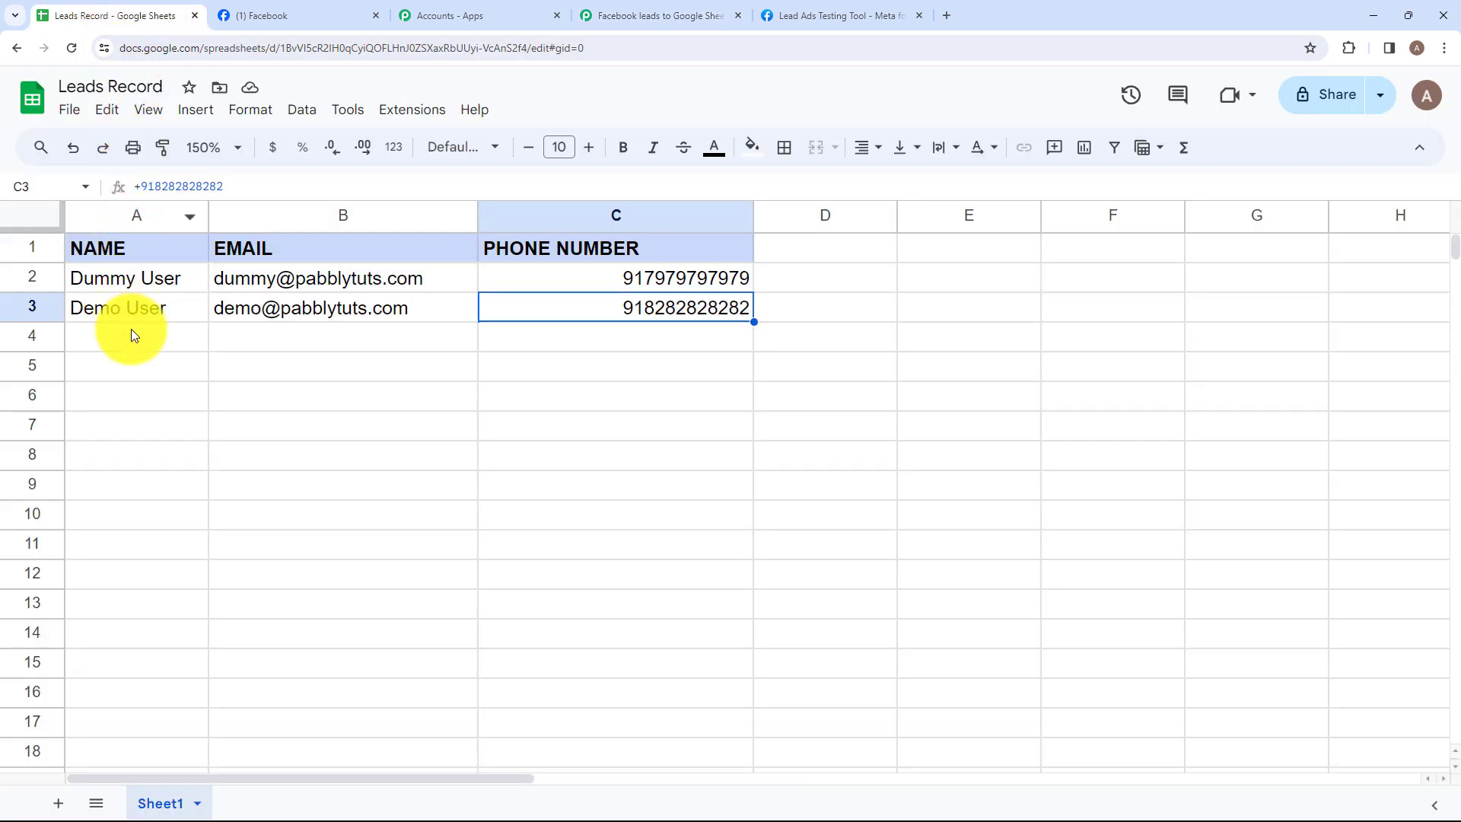
click(145, 314)
click(305, 304)
click(519, 304)
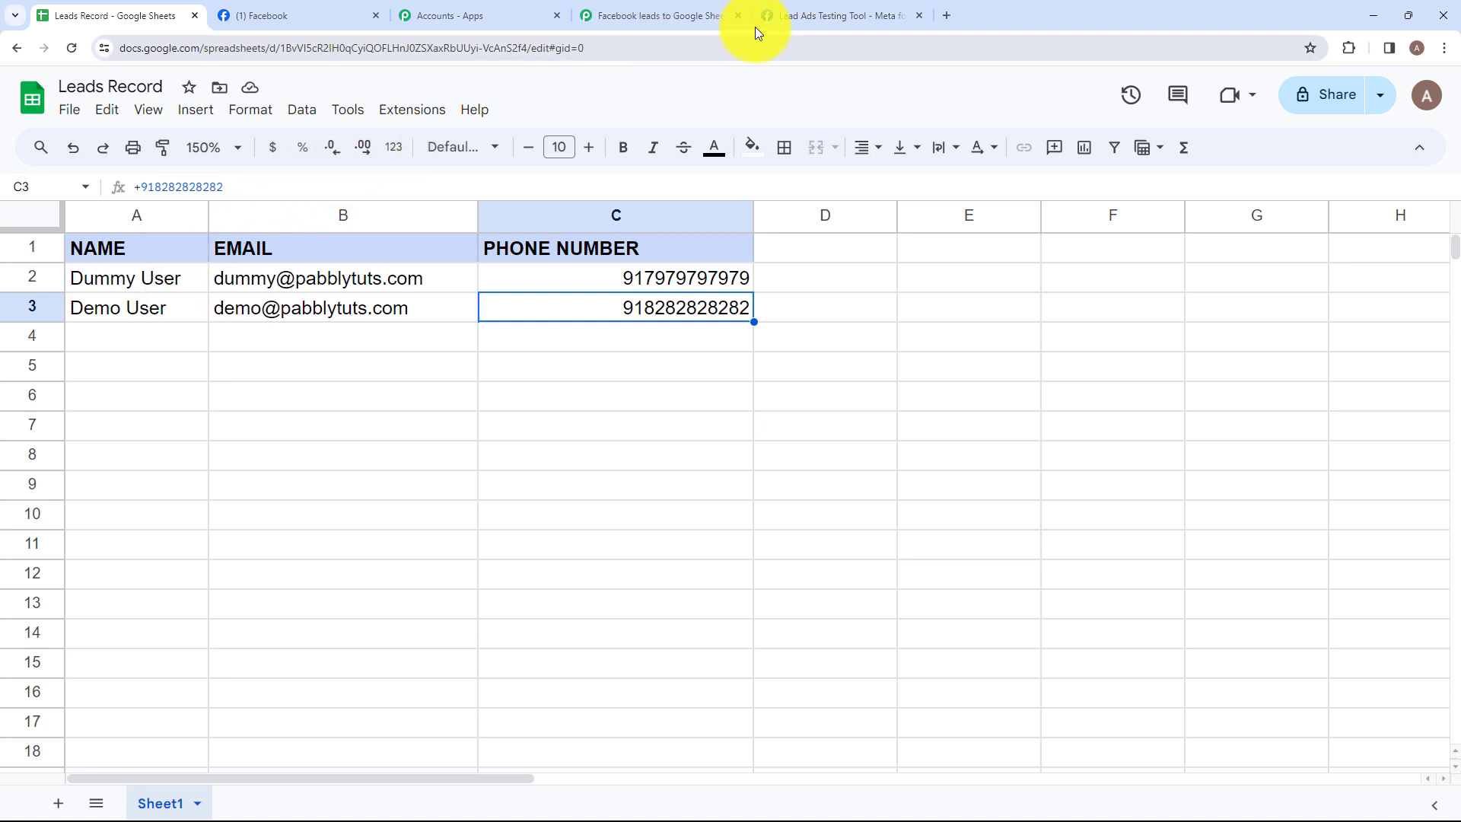
Step: Delete the existing Tyre Store Contact Form! test lead in Meta's Lead Ads Testing Tool and reload the page
click(811, 15)
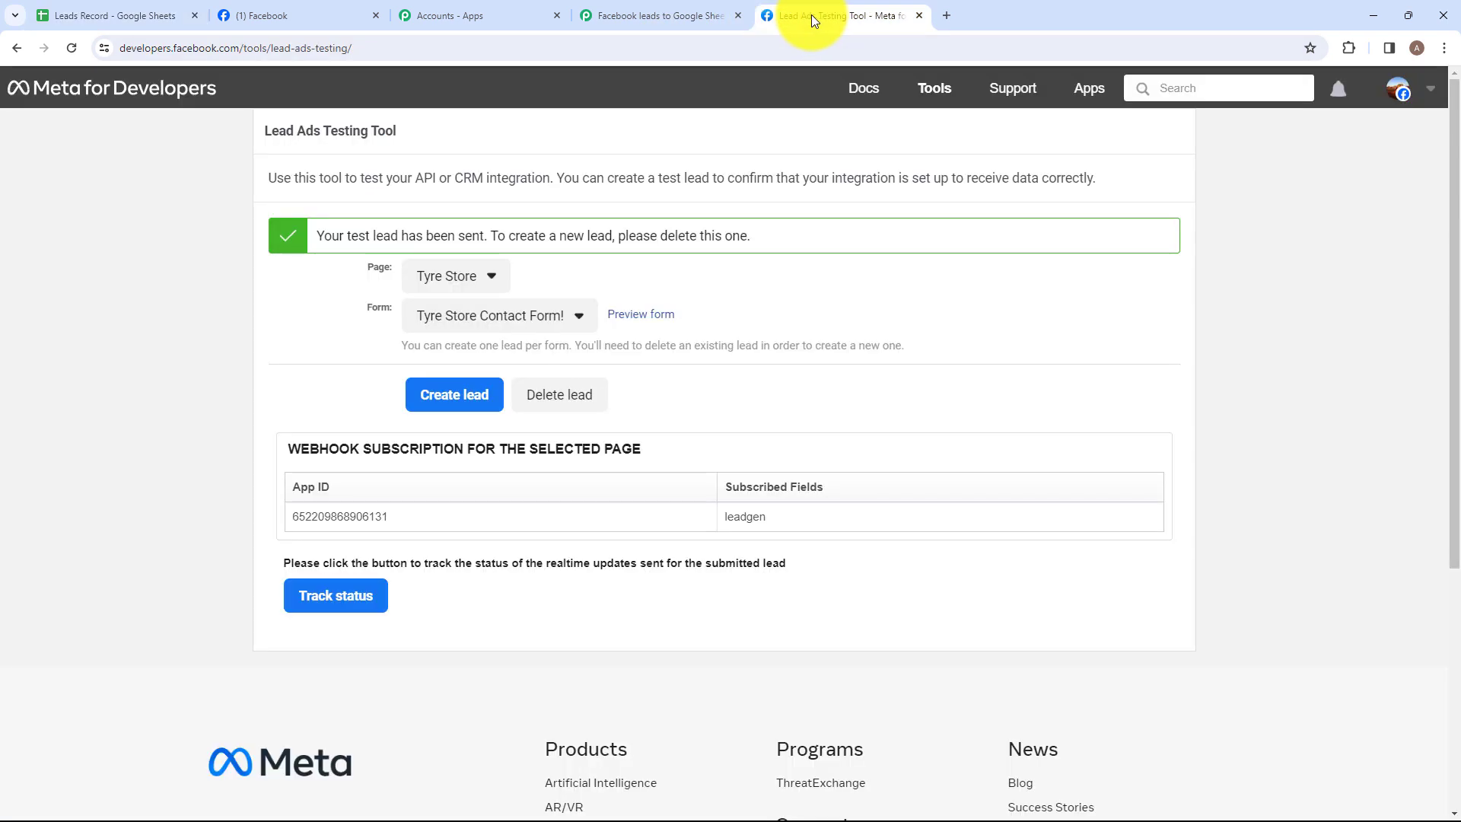
click(561, 401)
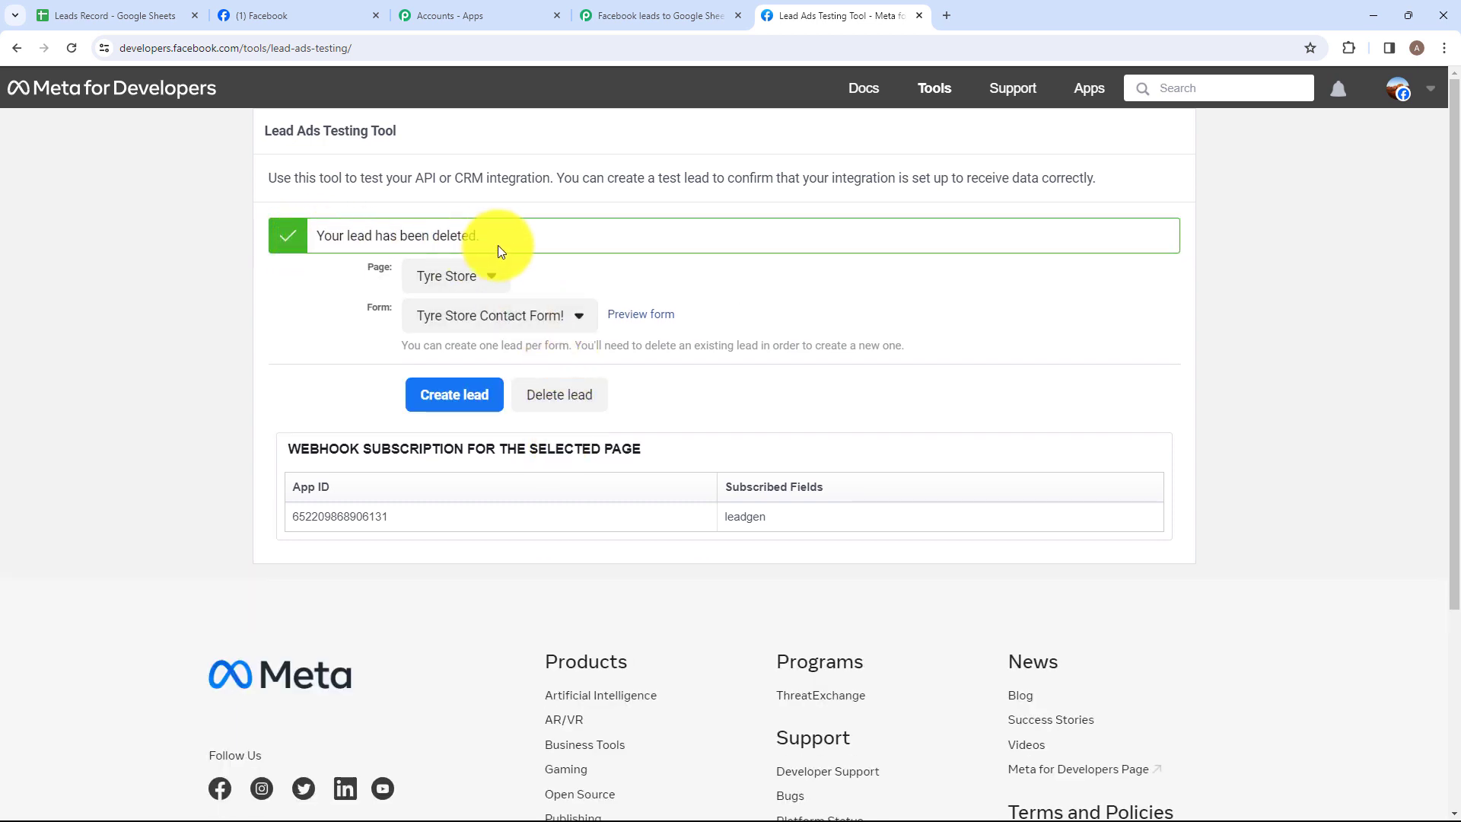
click(73, 50)
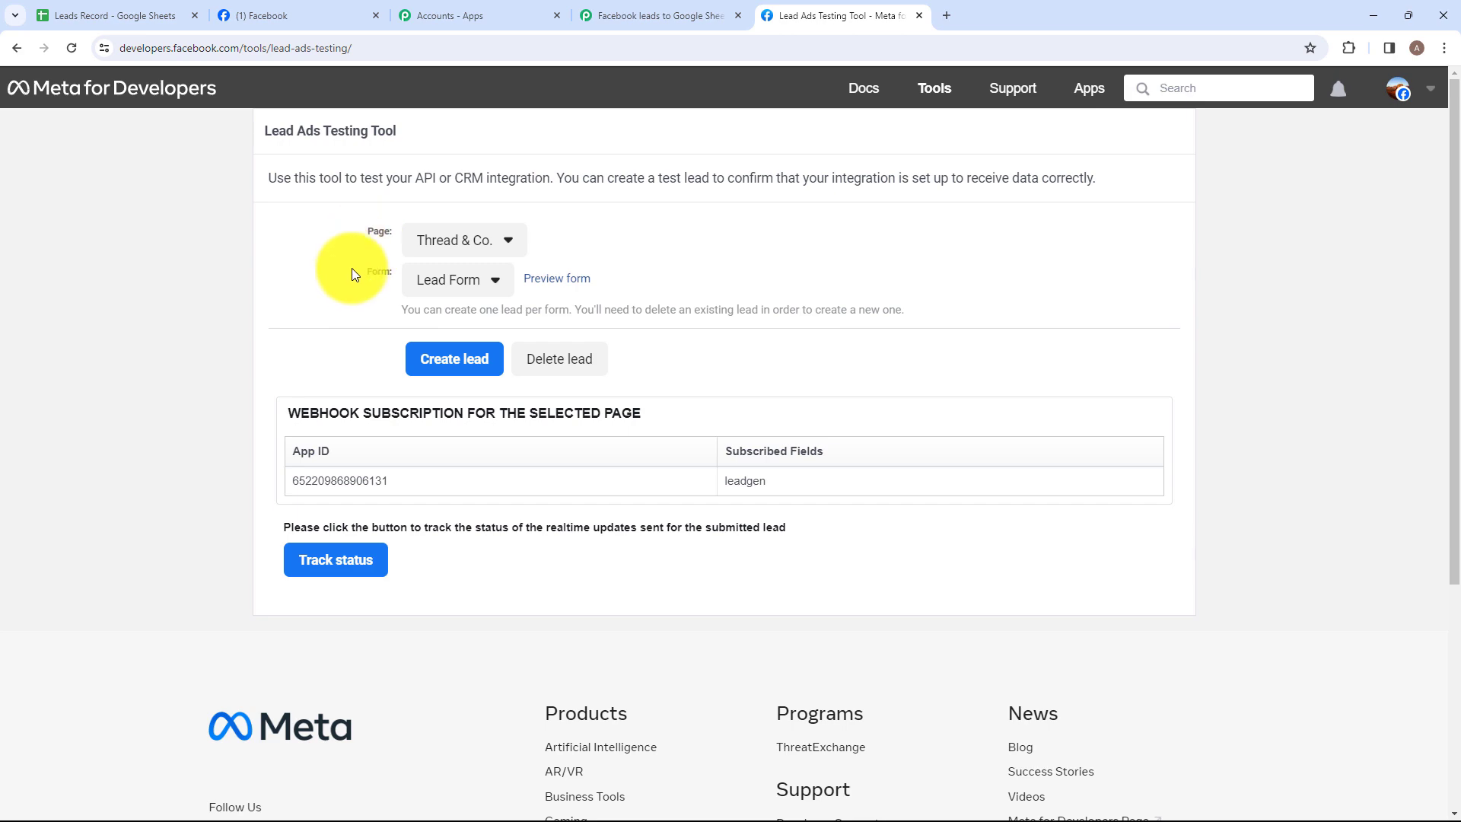
Step: Select the Tyre Store page with its Tyre Store Contact Form! in the testing tool
click(467, 244)
scroll(490, 532, down, 6)
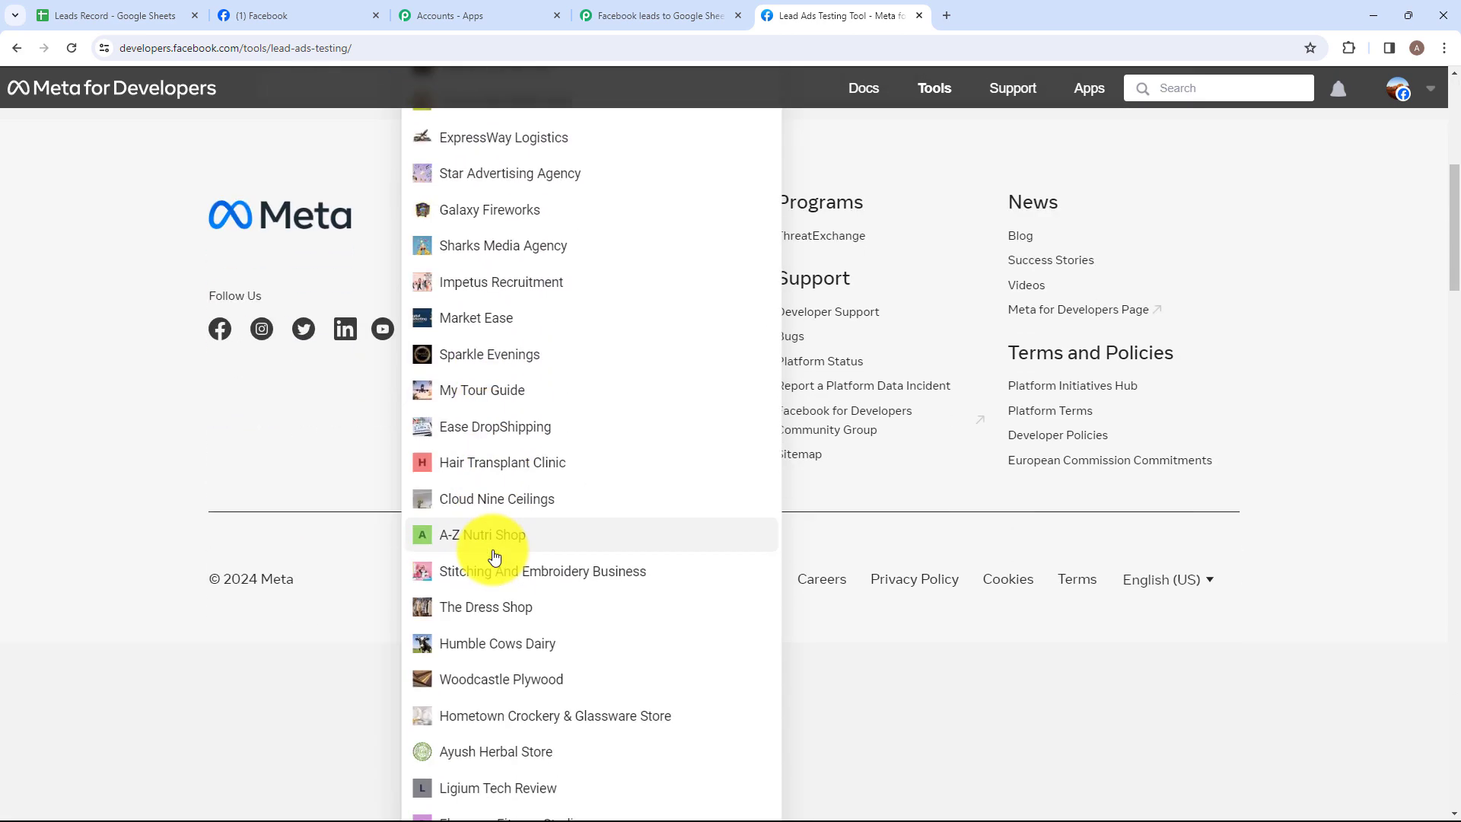
scroll(495, 557, up, 6)
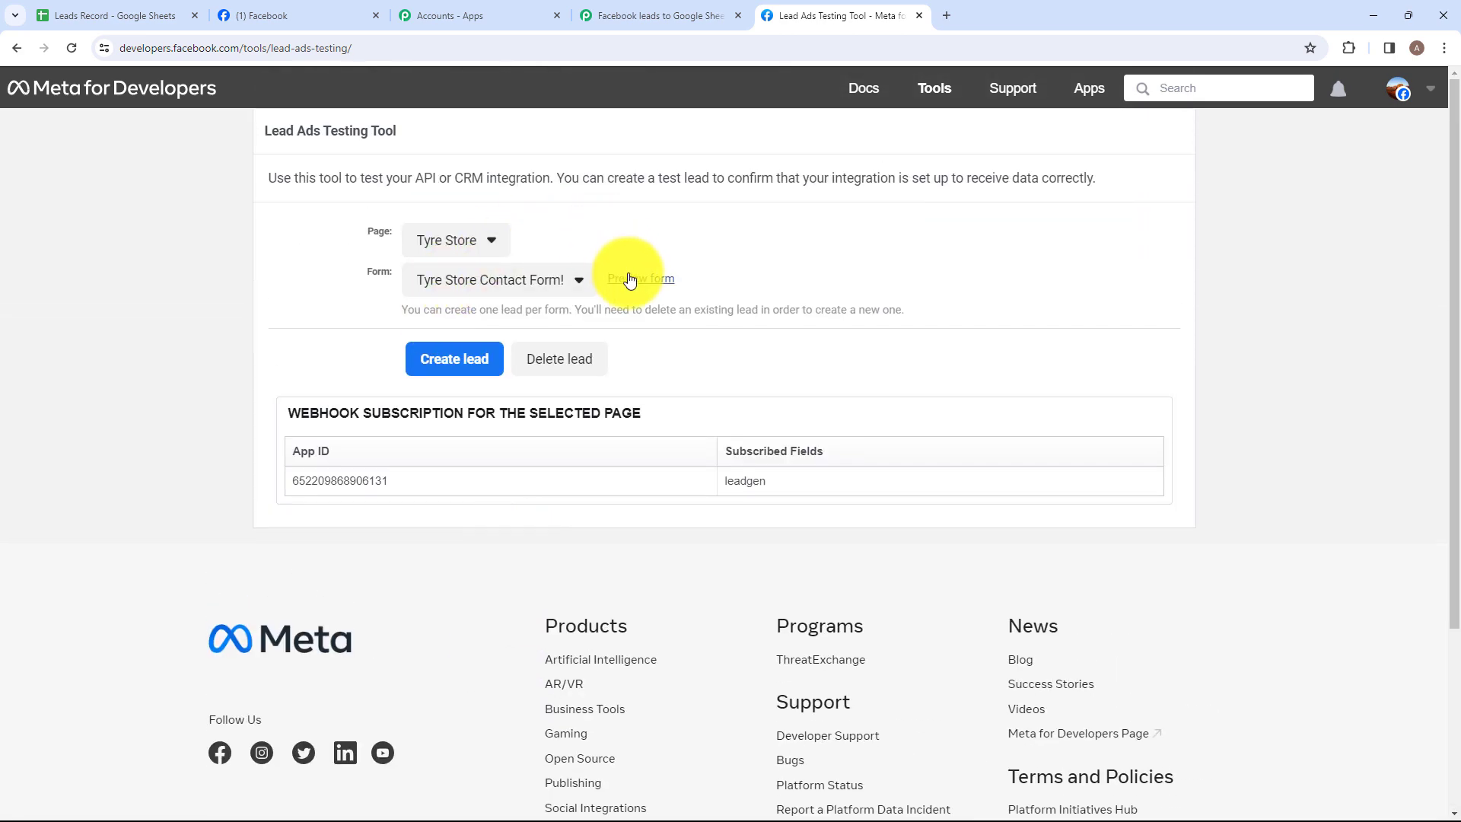
Step: Preview the contact form and submit another test lead with a sample full name, email and phone number
click(630, 279)
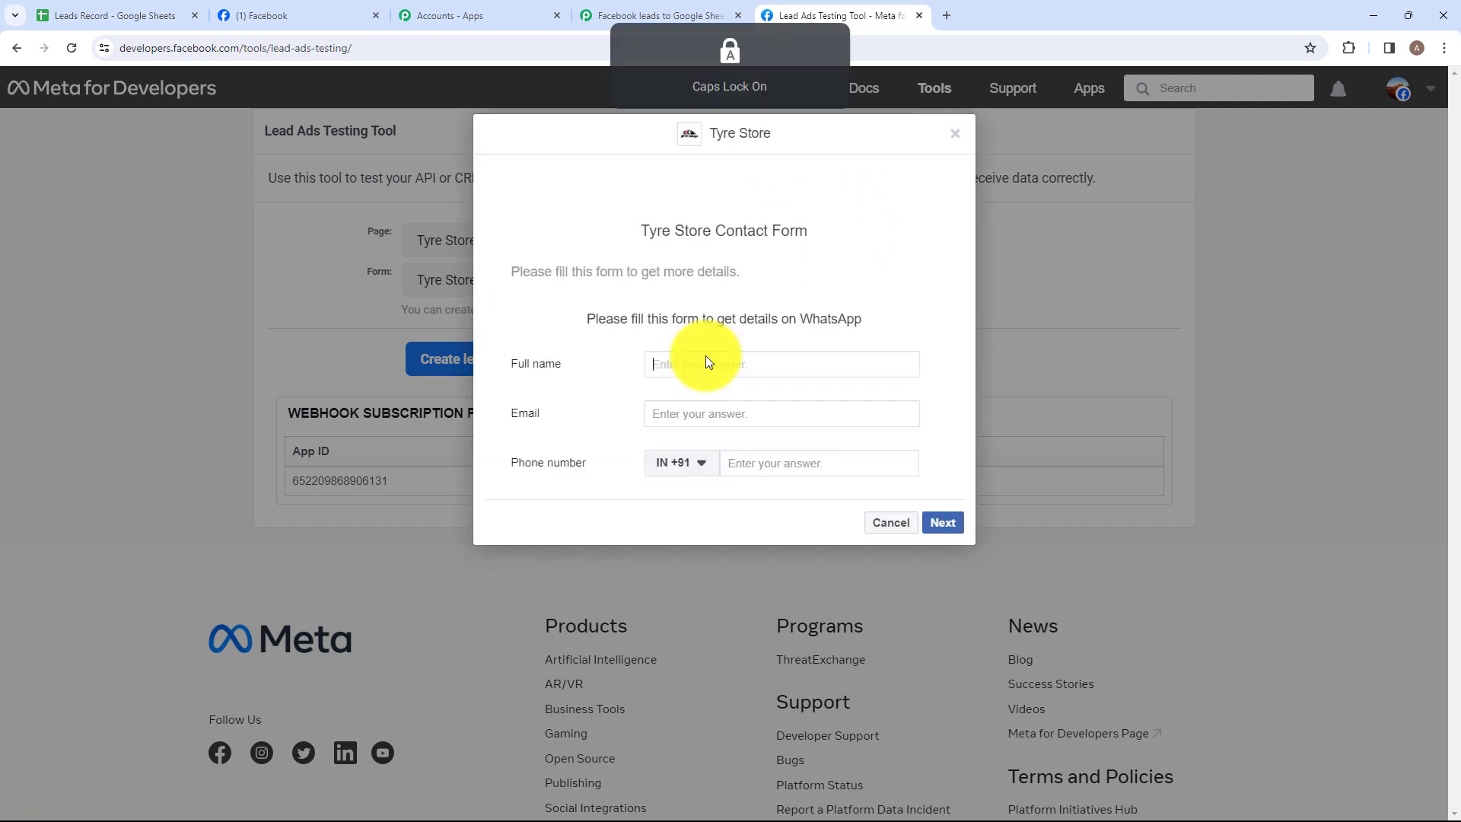
text(Smart User)
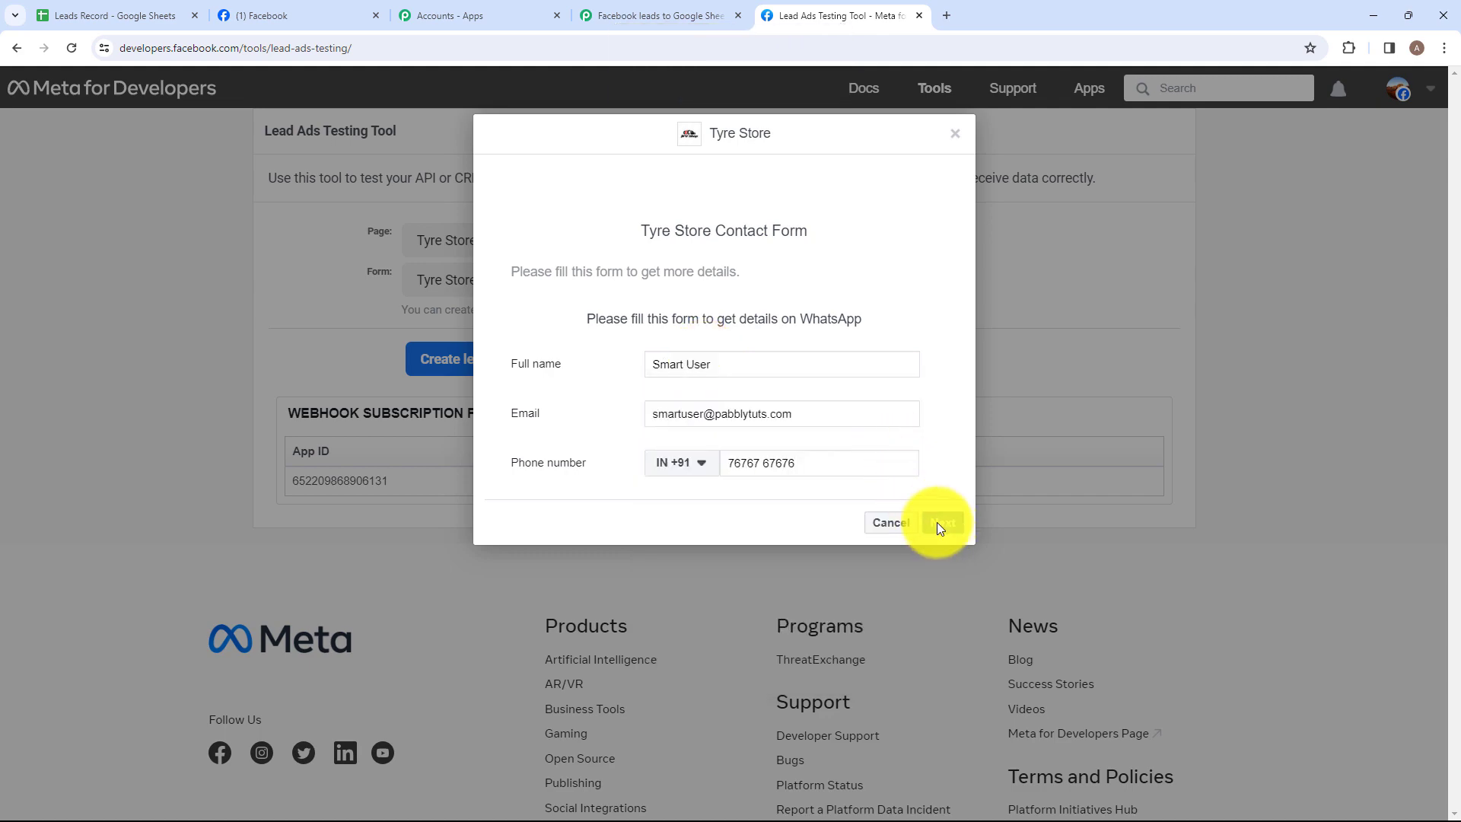
click(940, 523)
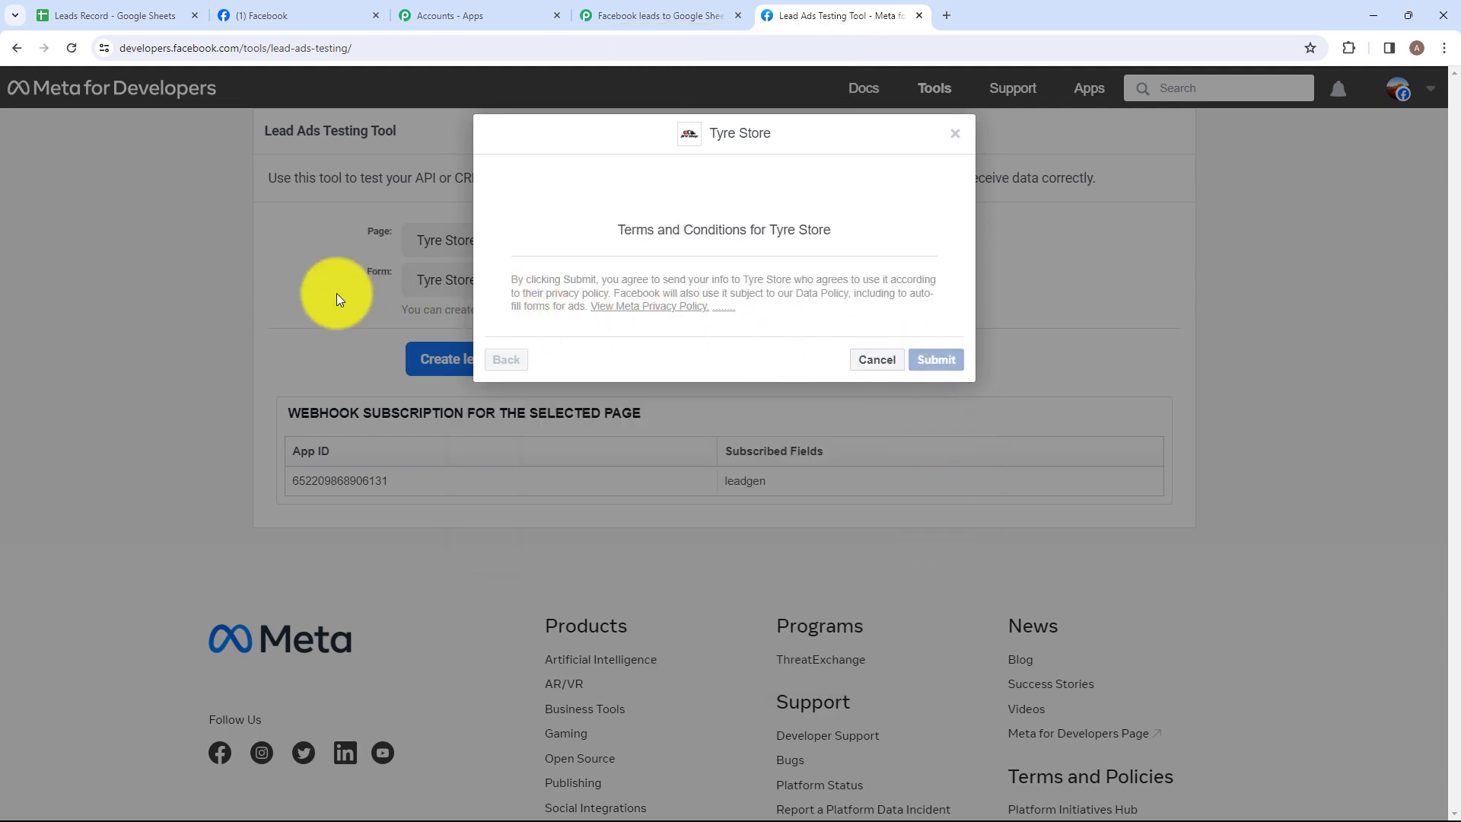
click(954, 134)
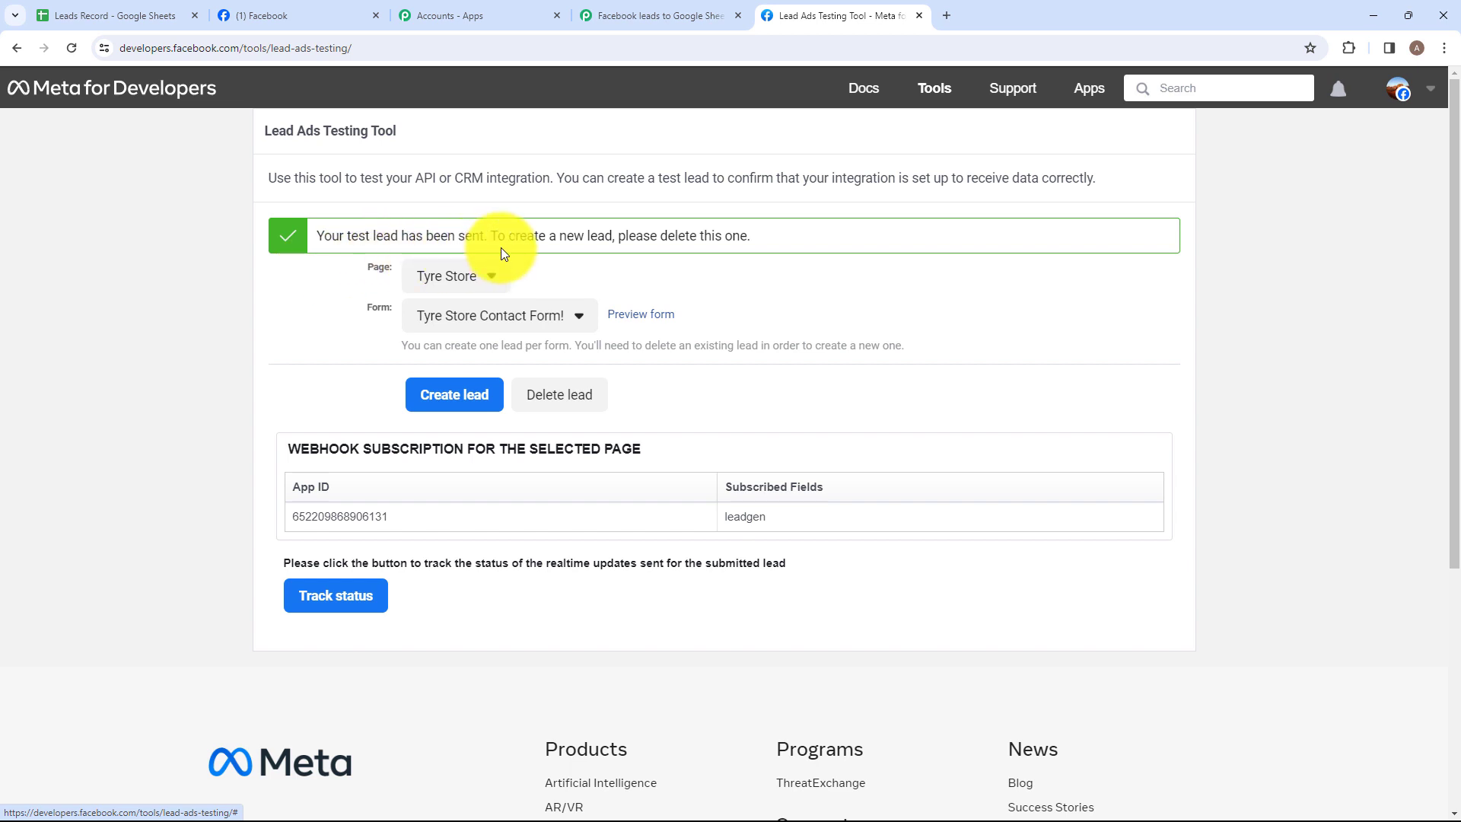
Step: Check row 4 of the Leads Record sheet for the second test lead's name, email and phone number
click(138, 13)
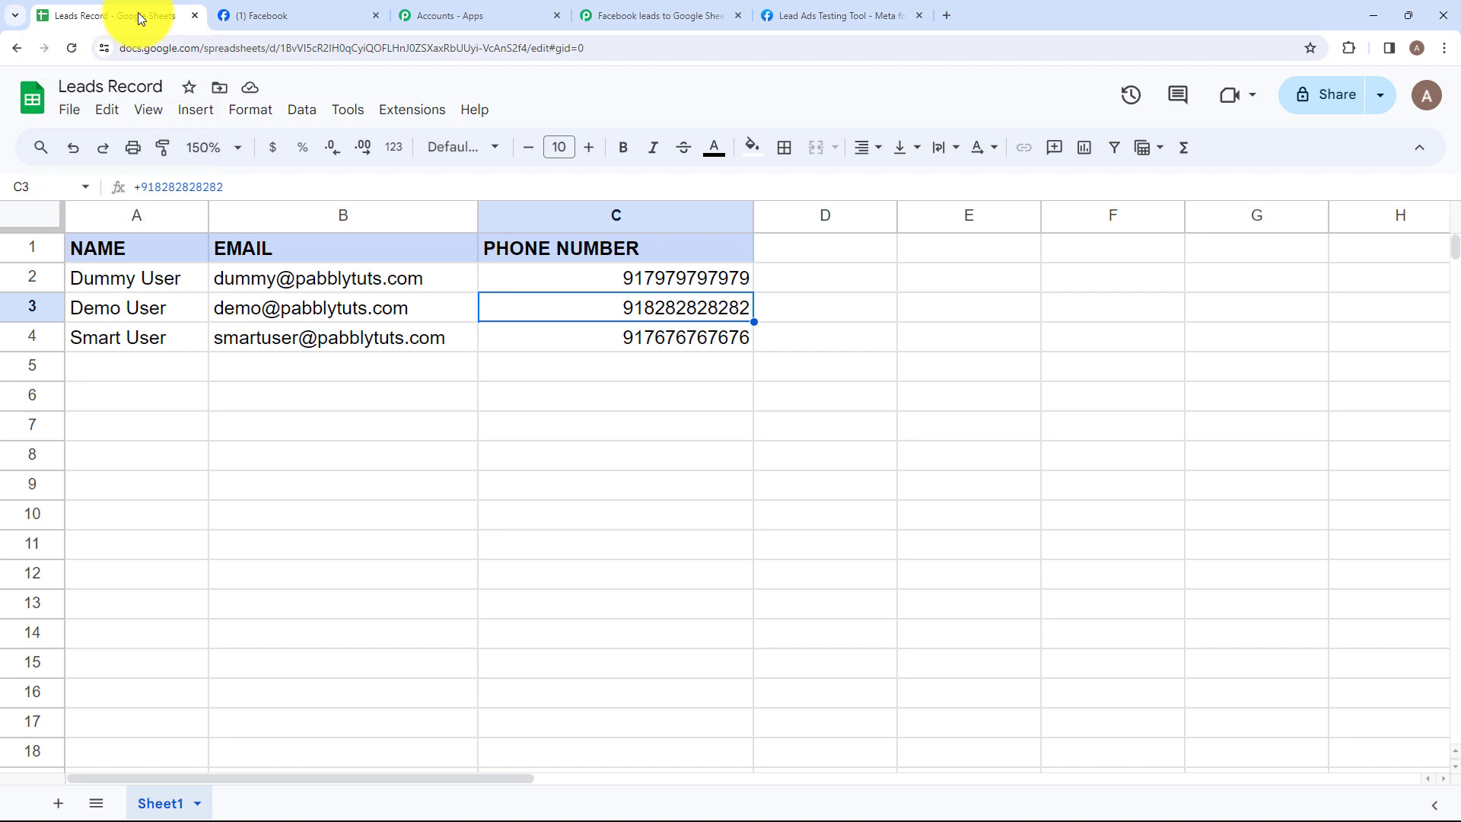
click(188, 340)
click(242, 338)
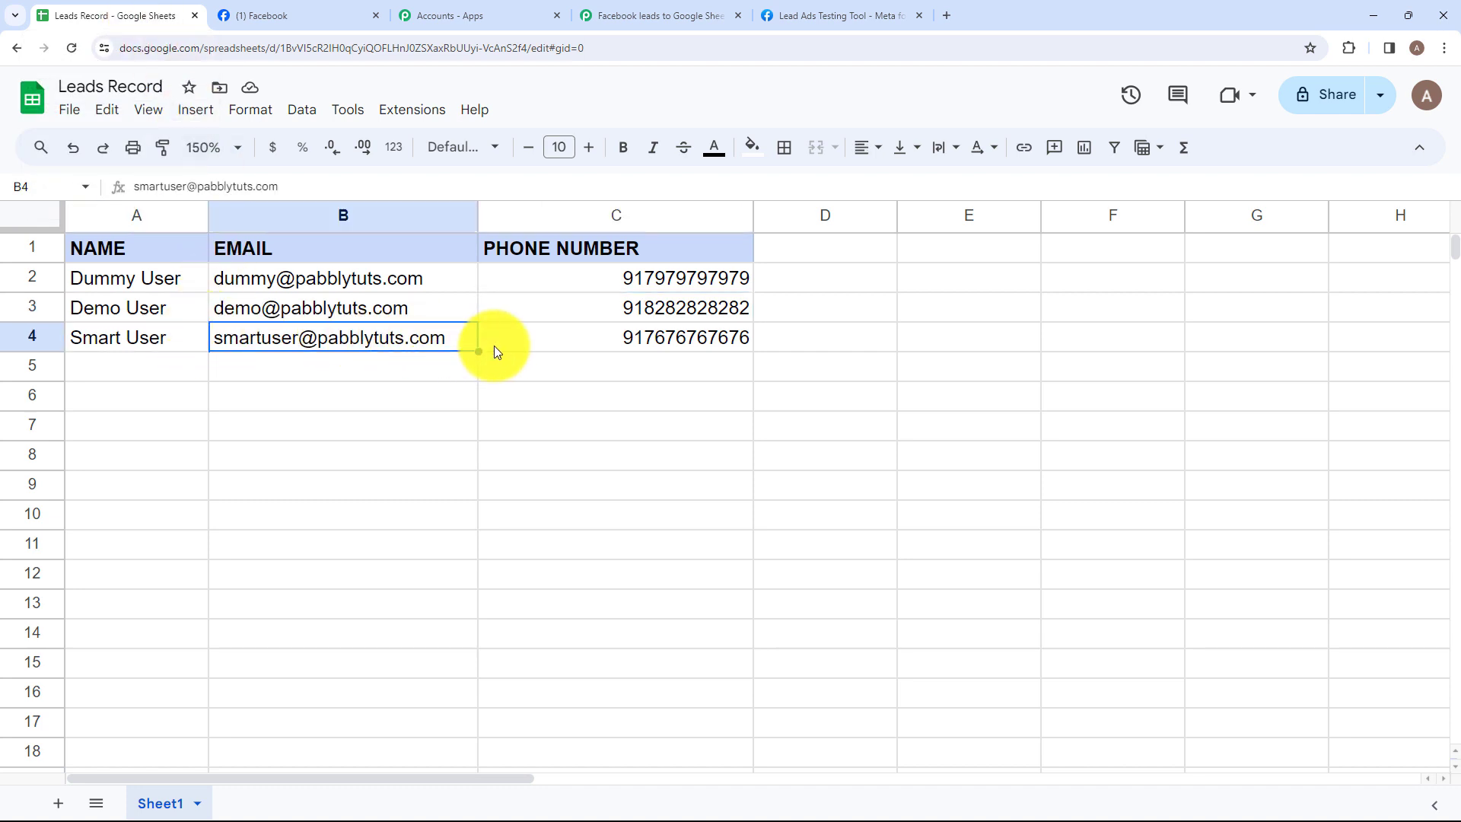
click(536, 346)
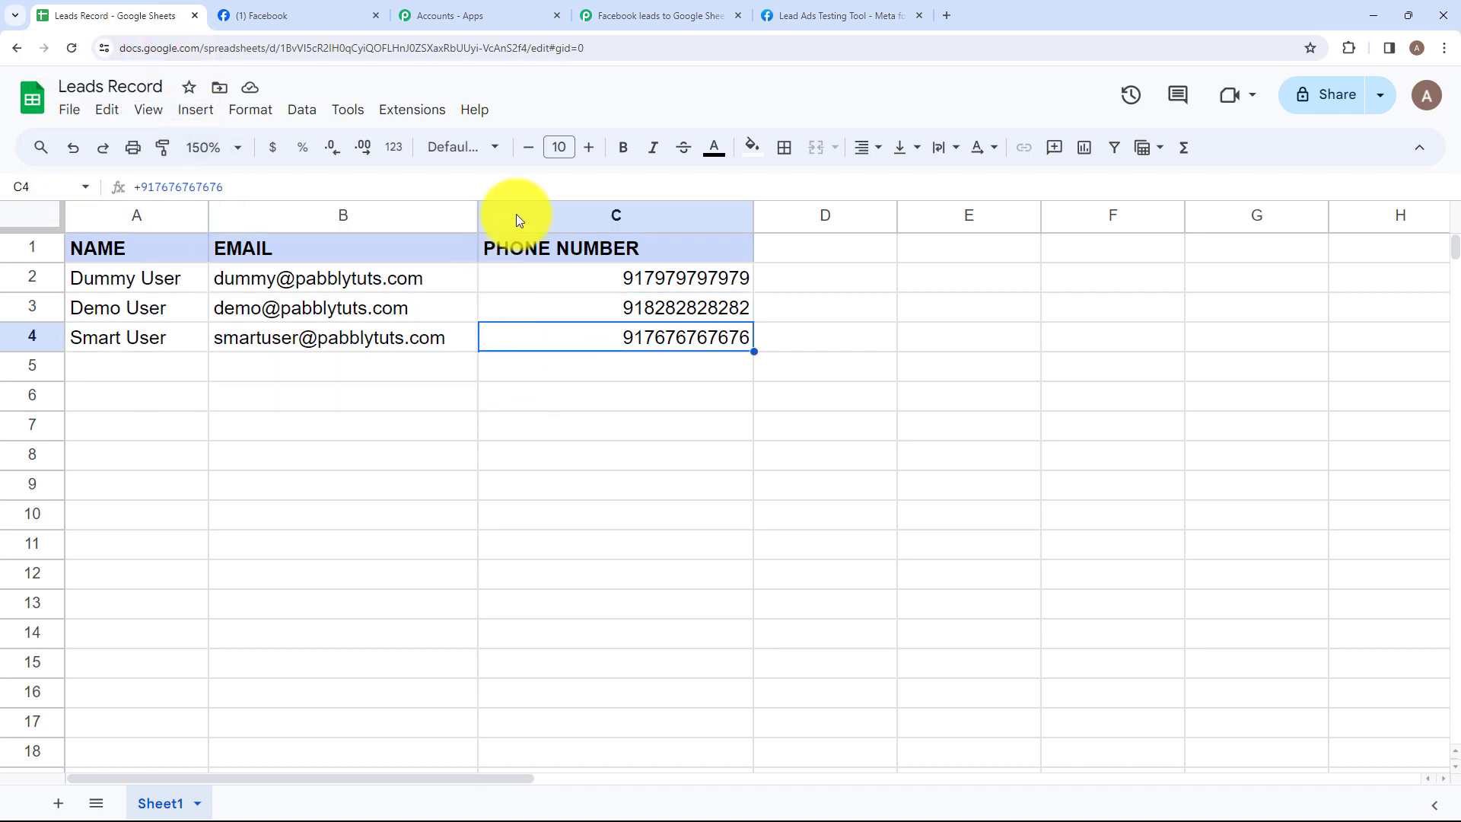
Step: Return to the Pabbly Connect workflow and collapse the Google Sheets action to review the trigger and action overview
click(637, 6)
scroll(651, 245, up, 6)
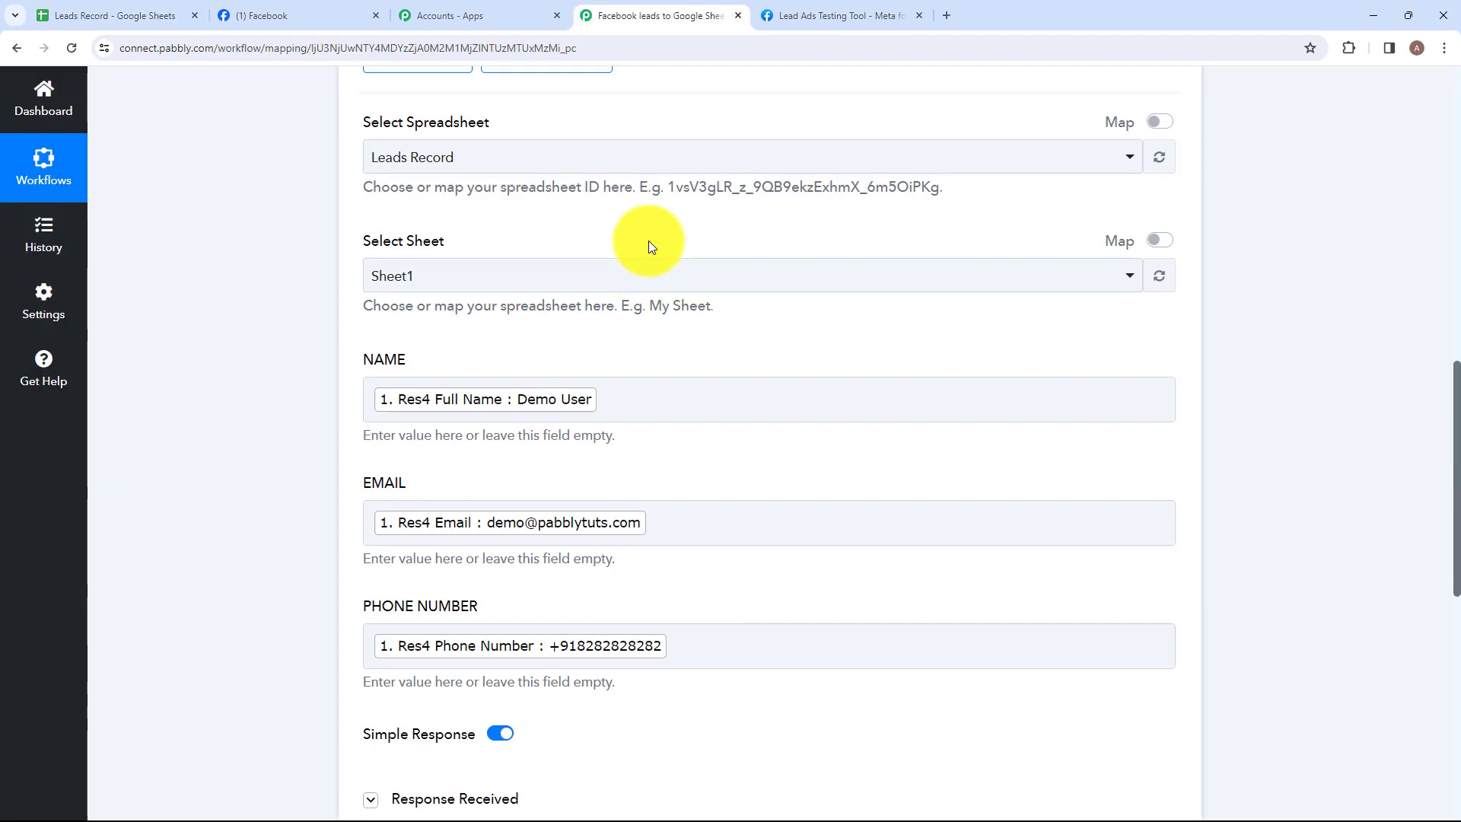
scroll(649, 241, up, 10)
click(701, 548)
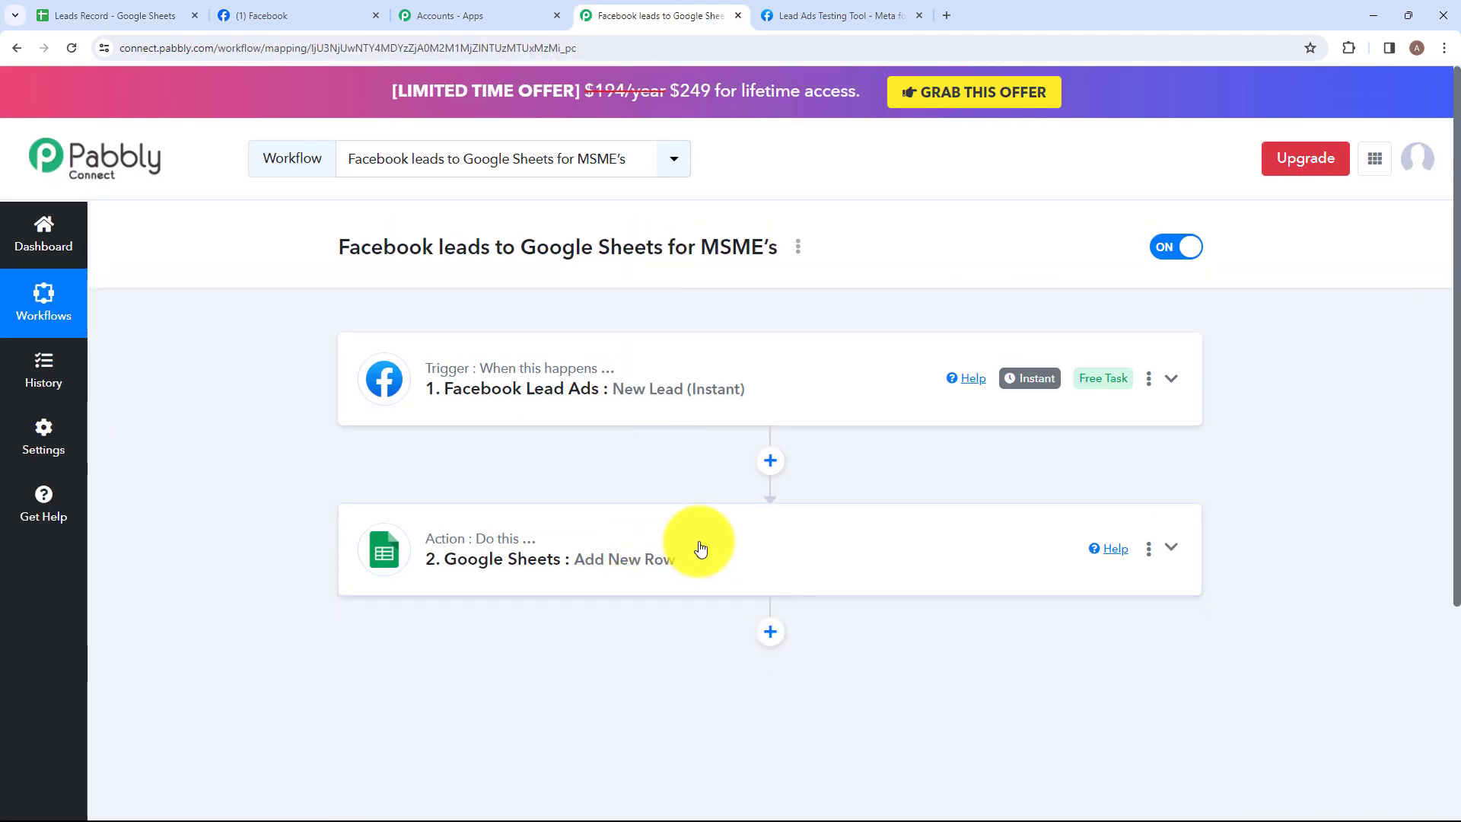